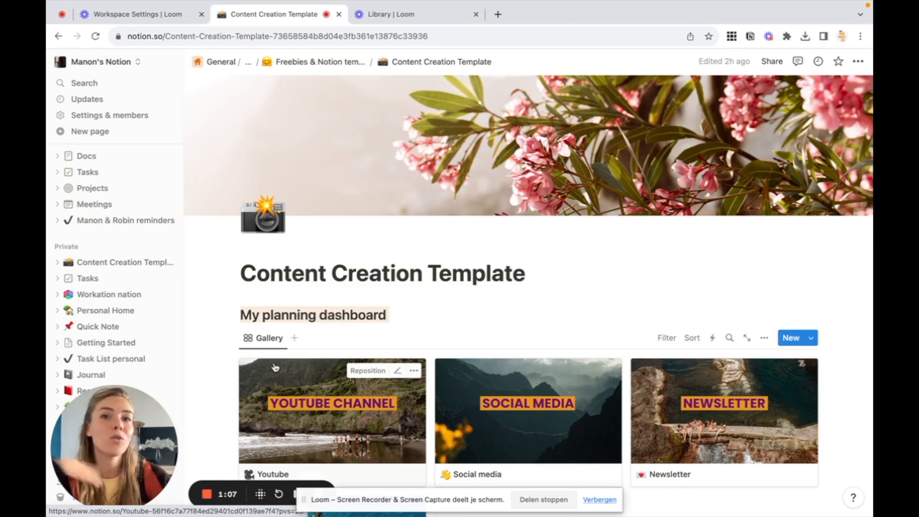
left_click(498, 15)
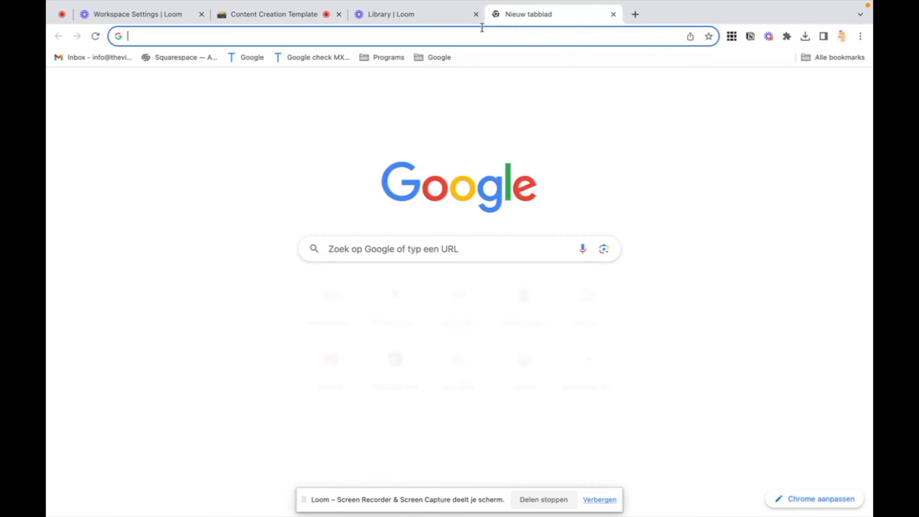
left_click(464, 41)
type("https://showy-teller-718.notion.site/Content-Creation-Template-73658584b8d04e3fb361e13876c33936?pvs=4")
key("Return")
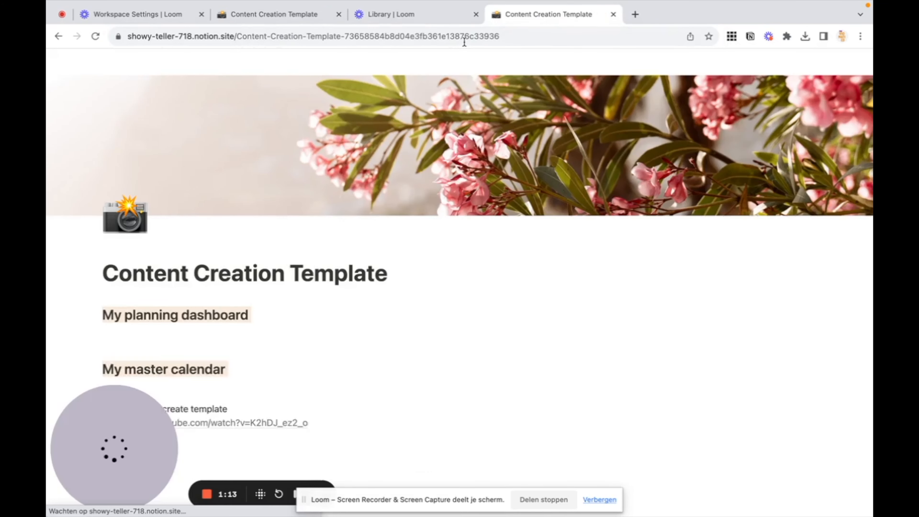
Look over the shared Content Creation Template and start duplicating it to a workspace
scroll(453, 261, "down", 2)
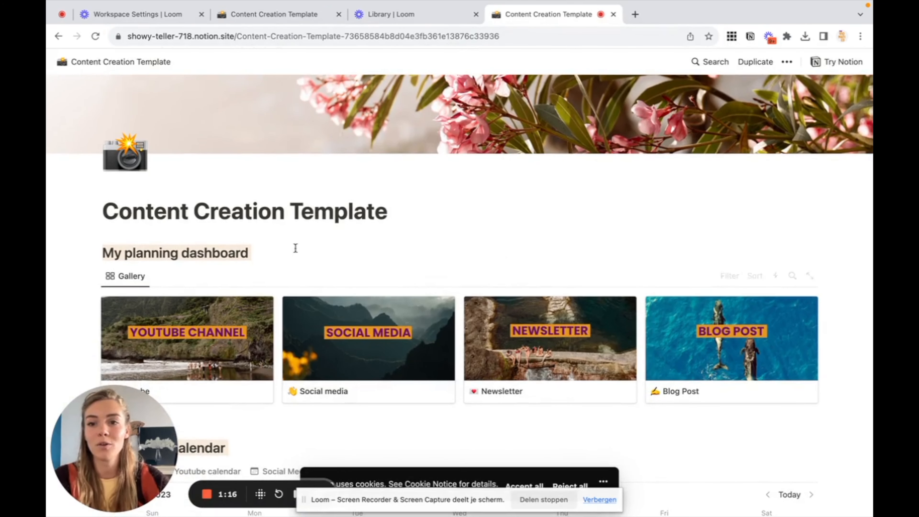
scroll(287, 269, "down", 9)
scroll(287, 270, "up", 10)
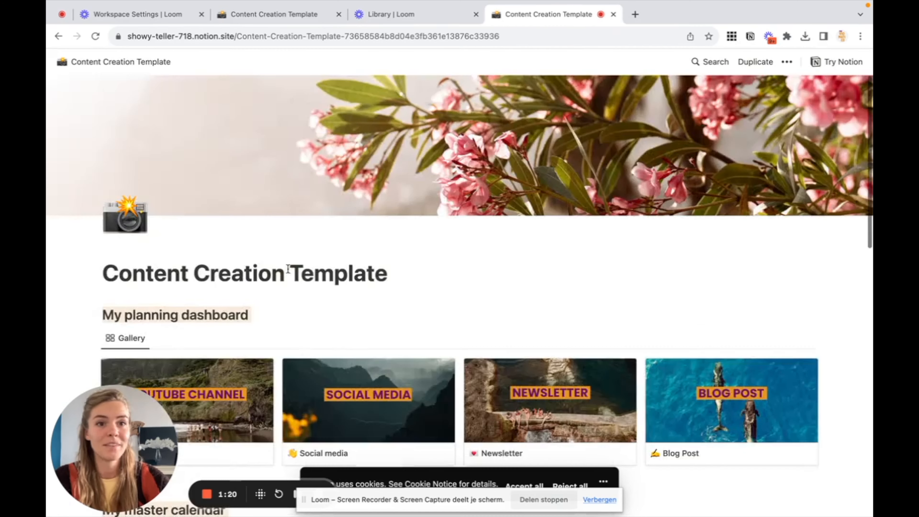
left_click(760, 66)
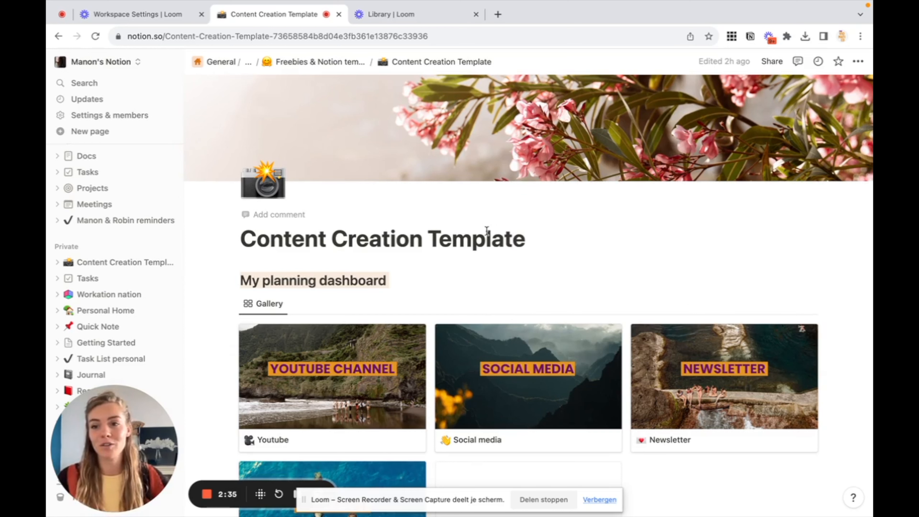
Look through the Teamspace Home page's team, resources and social media sections, and the Content Creation page linked there
scroll(96, 291, "up", 1)
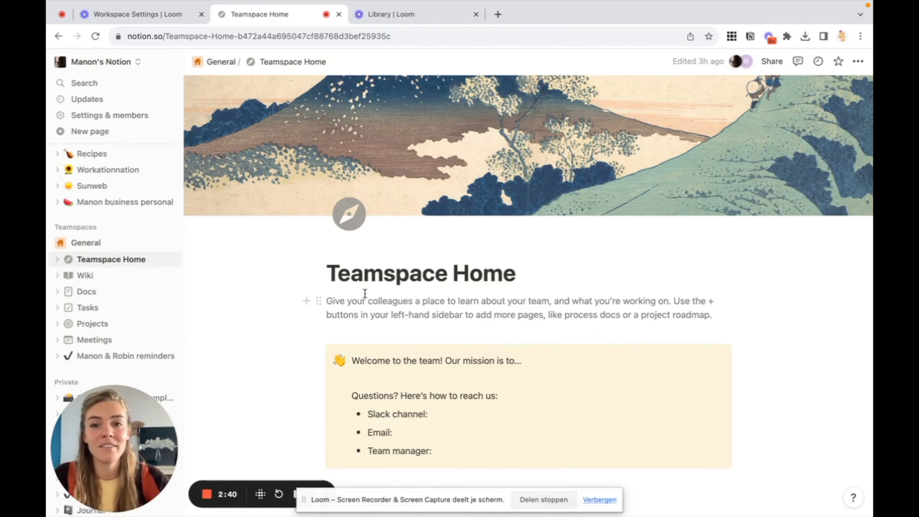
scroll(365, 293, "down", 6)
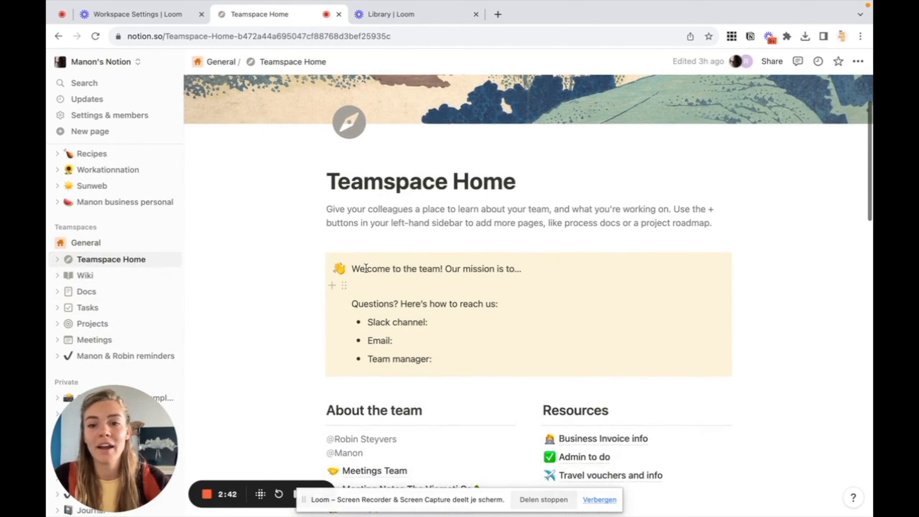
scroll(403, 301, "down", 3)
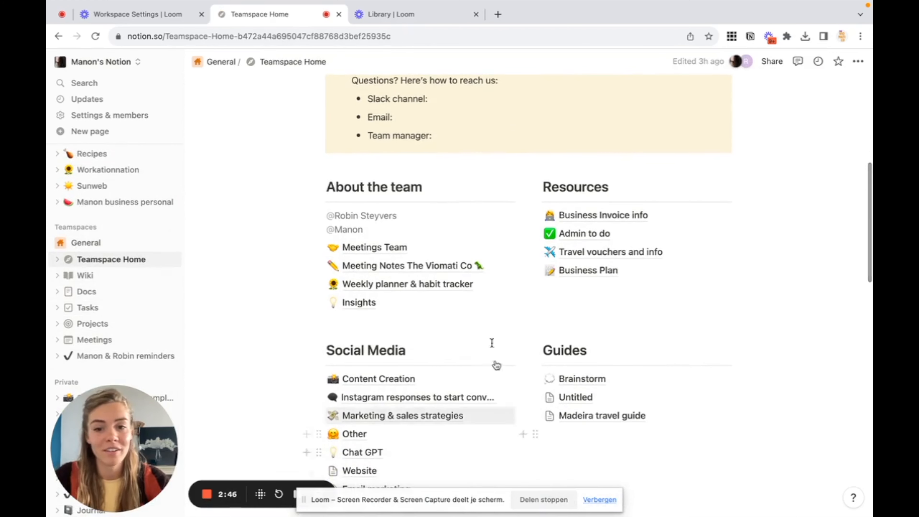
scroll(427, 311, "down", 1)
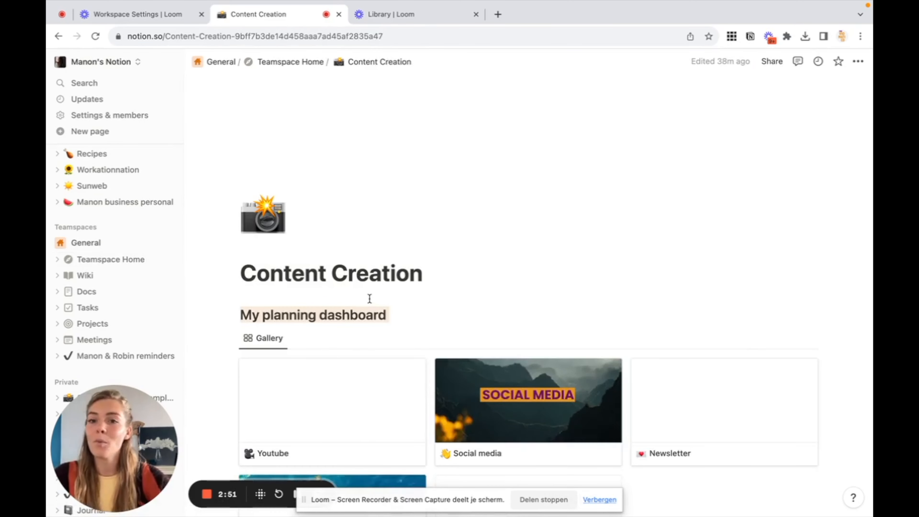
scroll(370, 298, "down", 1)
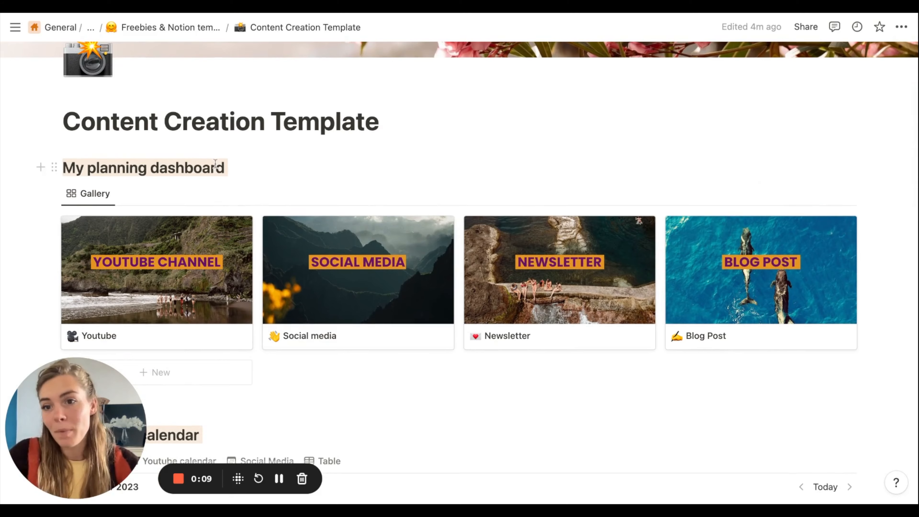
Examine the Content Creation Template's planning dashboard gallery and the September 2023 view of its master calendar
scroll(215, 164, "down", 5)
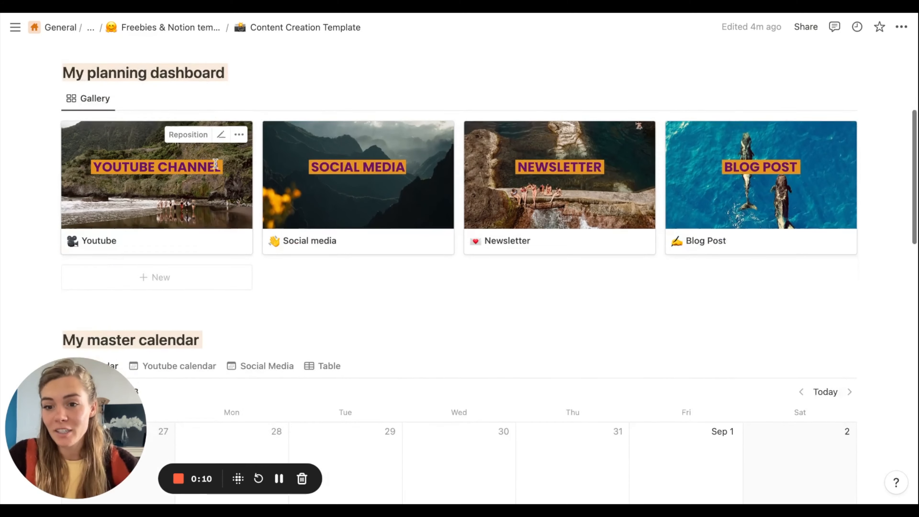
left_click(161, 272)
scroll(258, 248, "up", 7)
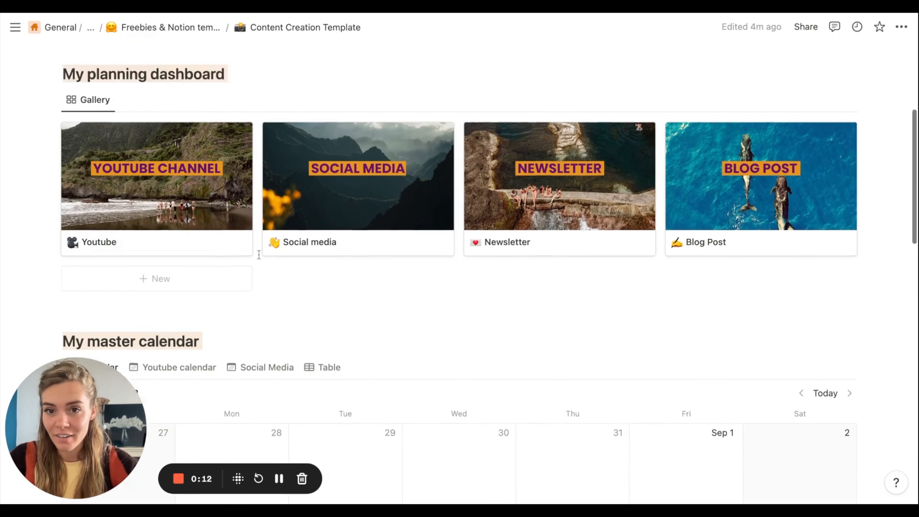
scroll(258, 248, "down", 3)
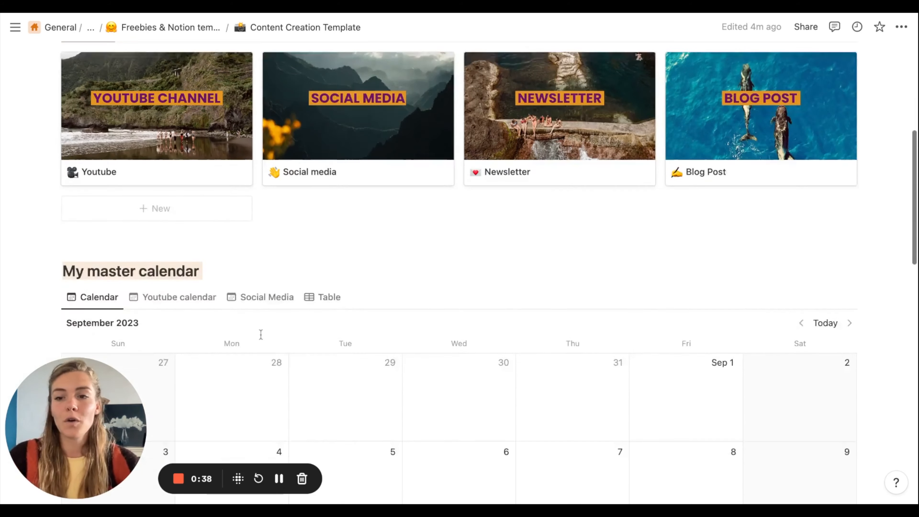
scroll(261, 334, "down", 3)
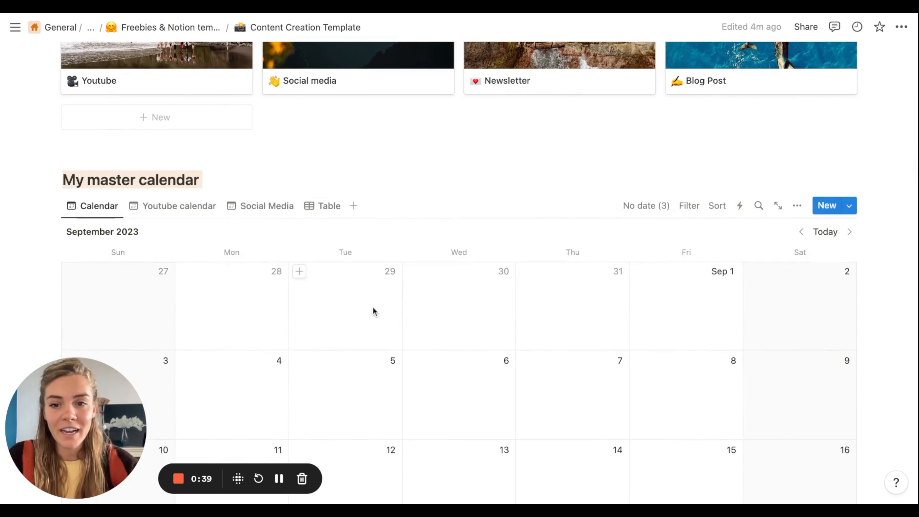
scroll(374, 312, "down", 5)
scroll(375, 311, "down", 4)
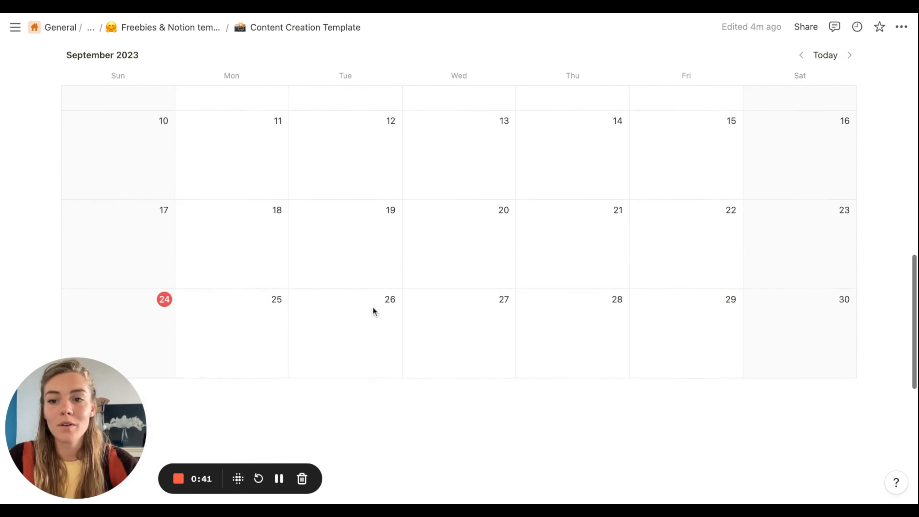
scroll(310, 250, "up", 3)
scroll(308, 246, "up", 3)
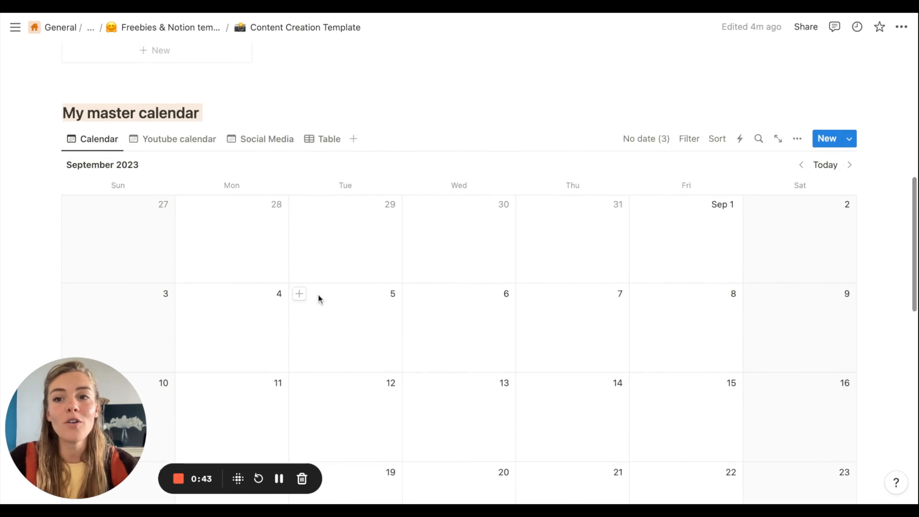
scroll(318, 297, "down", 3)
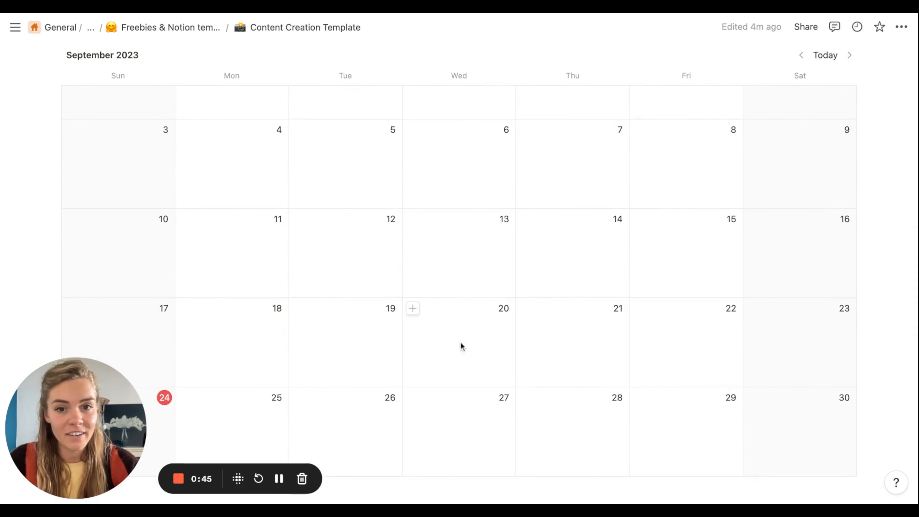
scroll(511, 377, "up", 2)
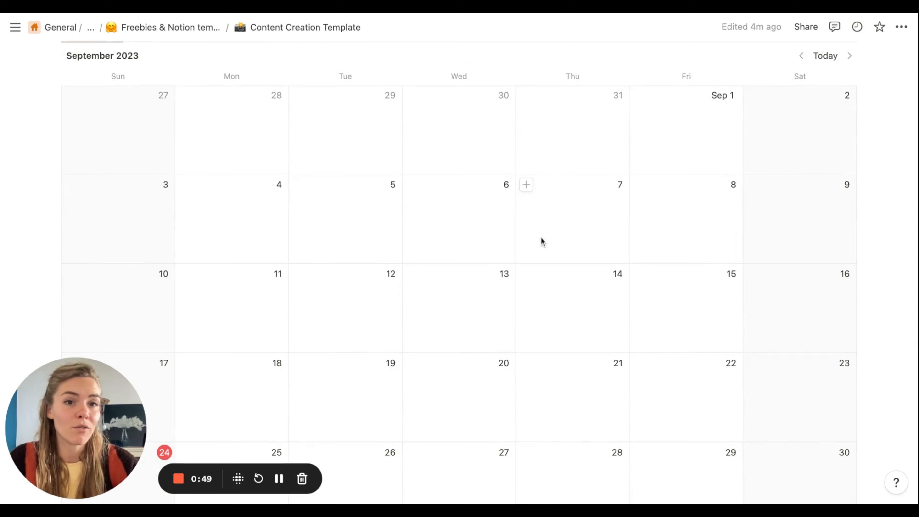
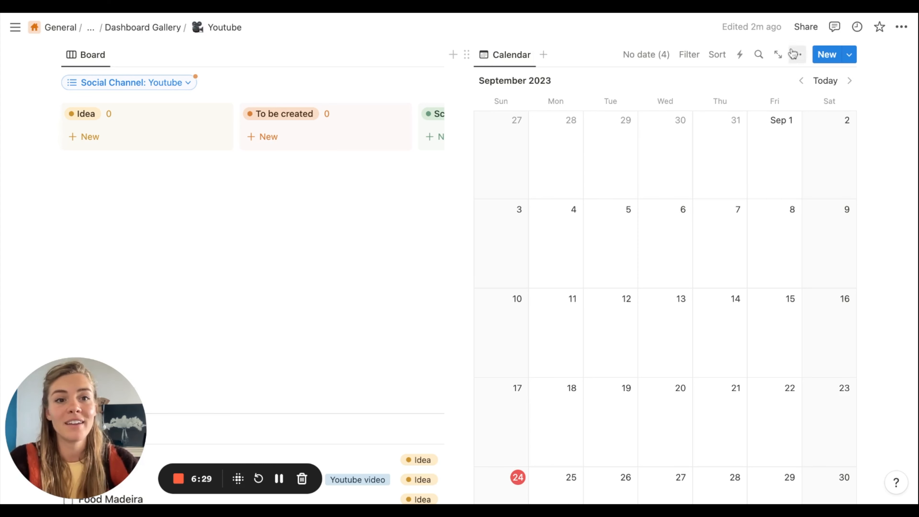
Filter the Youtube page's Scheduler calendar to entries whose Social Channel contains Youtube
left_click(797, 55)
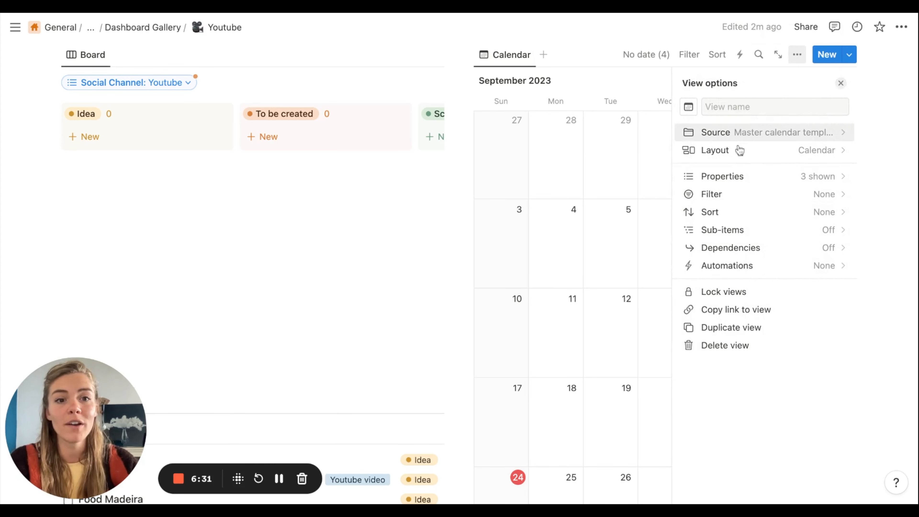
left_click(722, 196)
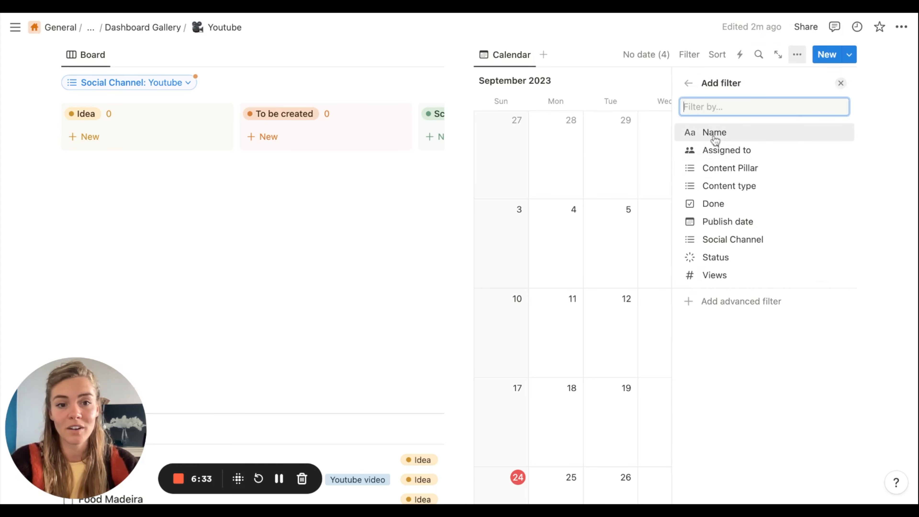
left_click(716, 240)
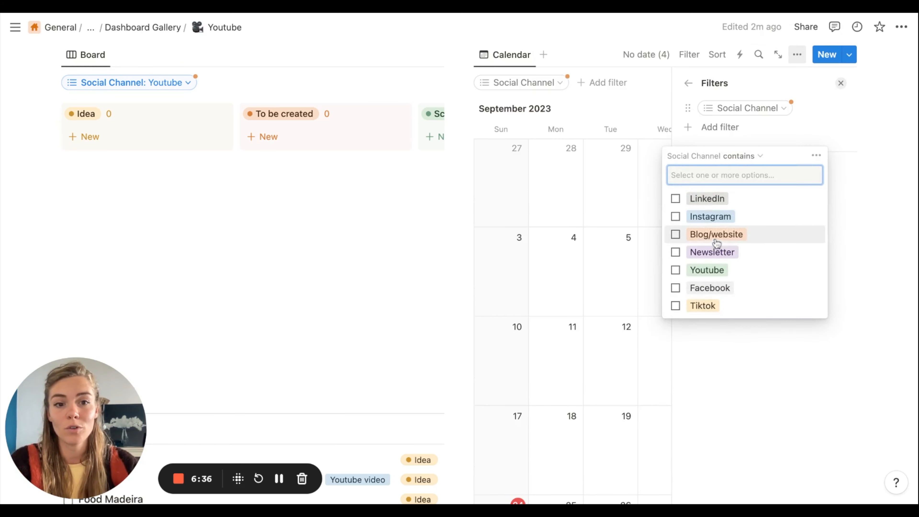
left_click(676, 270)
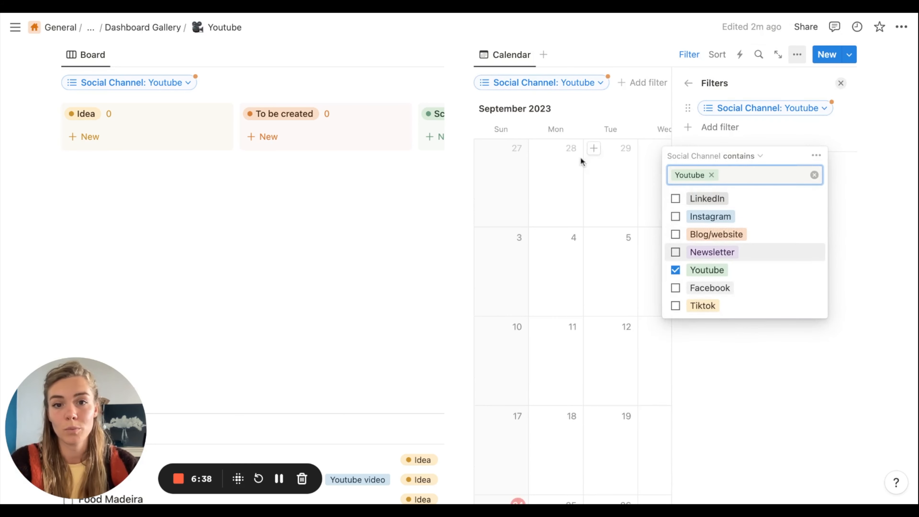
left_click(393, 249)
Filter the All Videos list to entries whose Social Channel contains Youtube
scroll(156, 255, "down", 5)
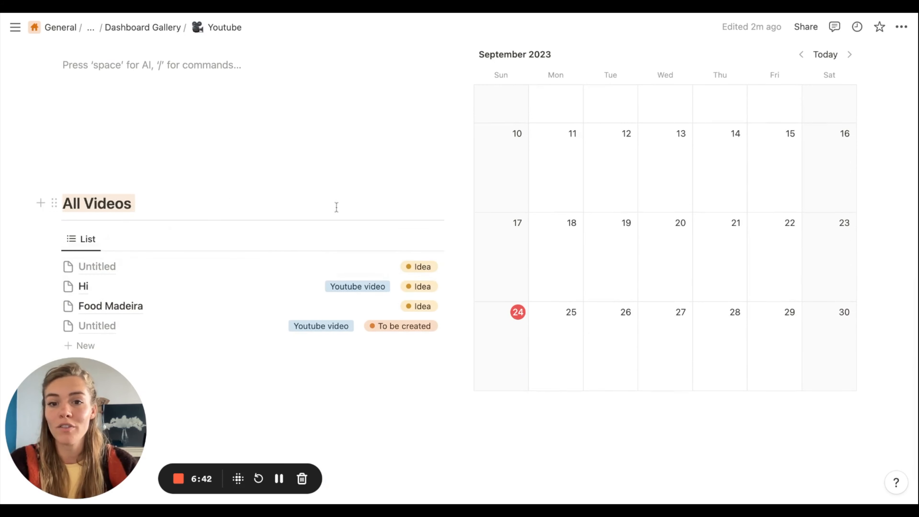
left_click(385, 240)
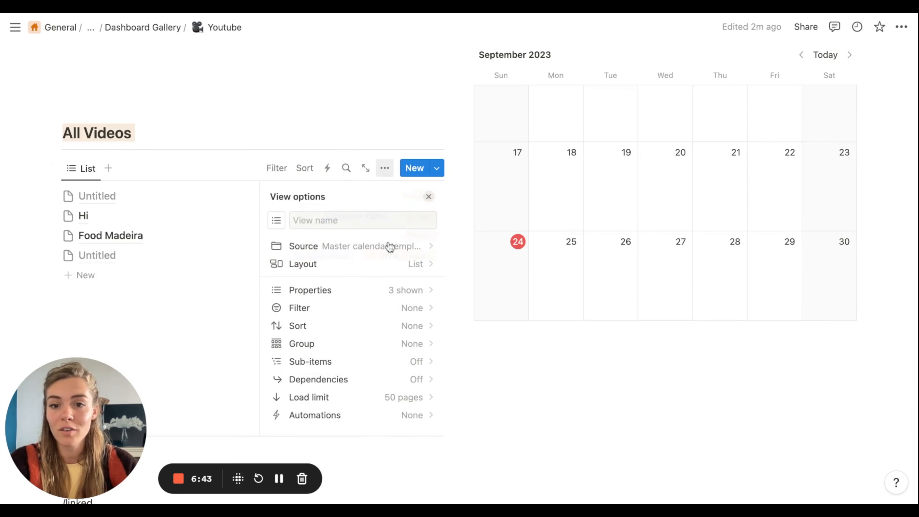
left_click(347, 308)
left_click(339, 351)
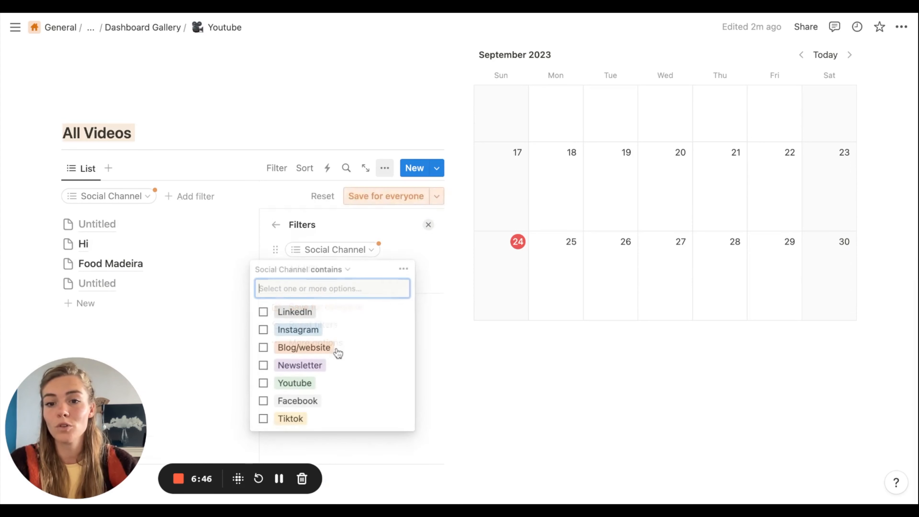
left_click(263, 384)
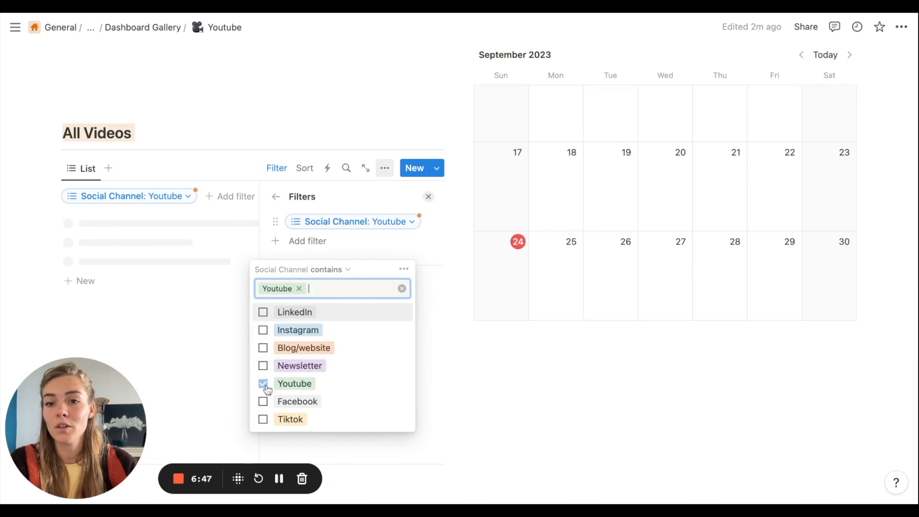
left_click(215, 332)
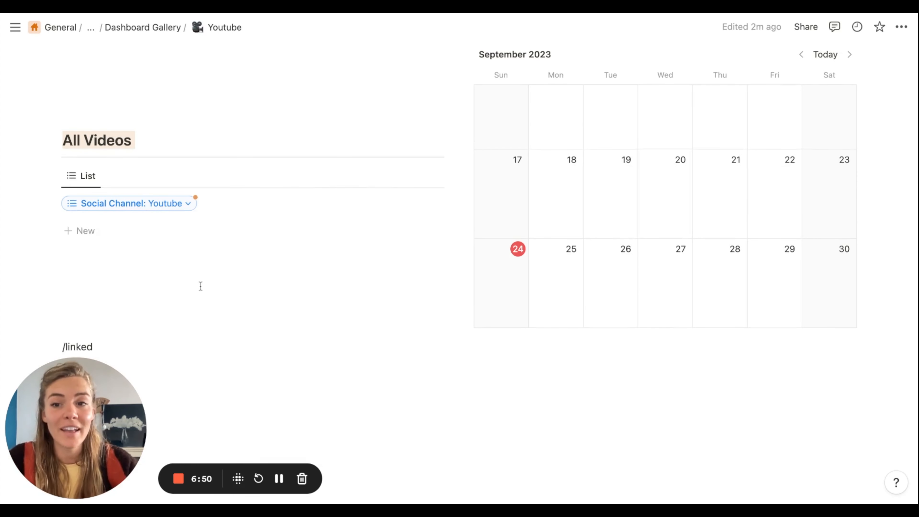
Return from the Youtube page to its parent Dashboard Gallery
scroll(201, 286, "up", 6)
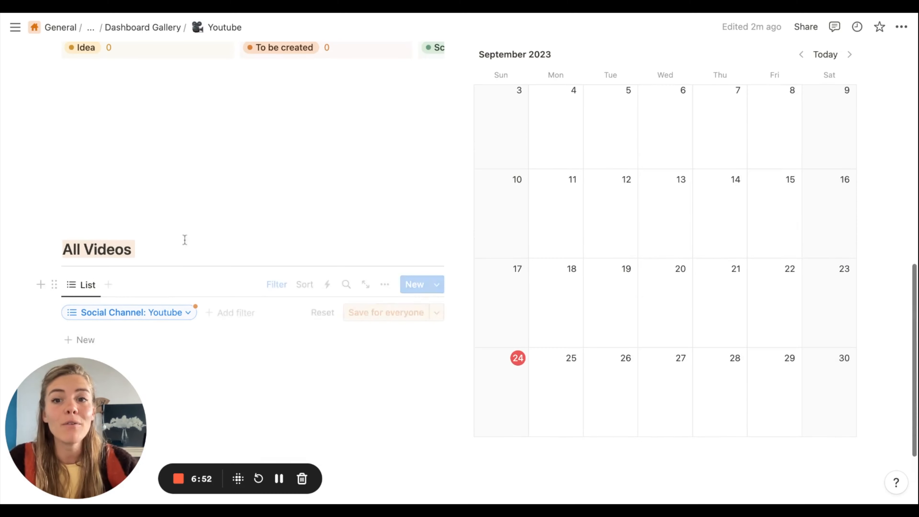
scroll(318, 288, "up", 8)
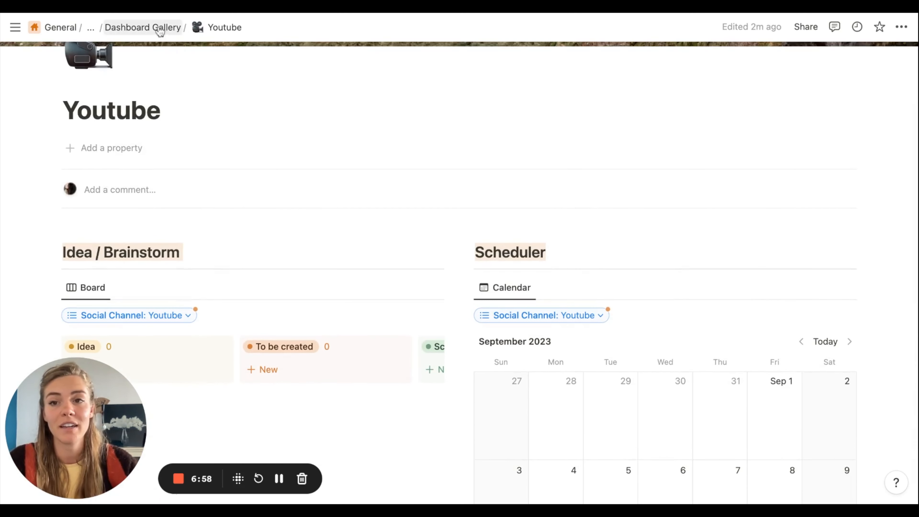
left_click(160, 27)
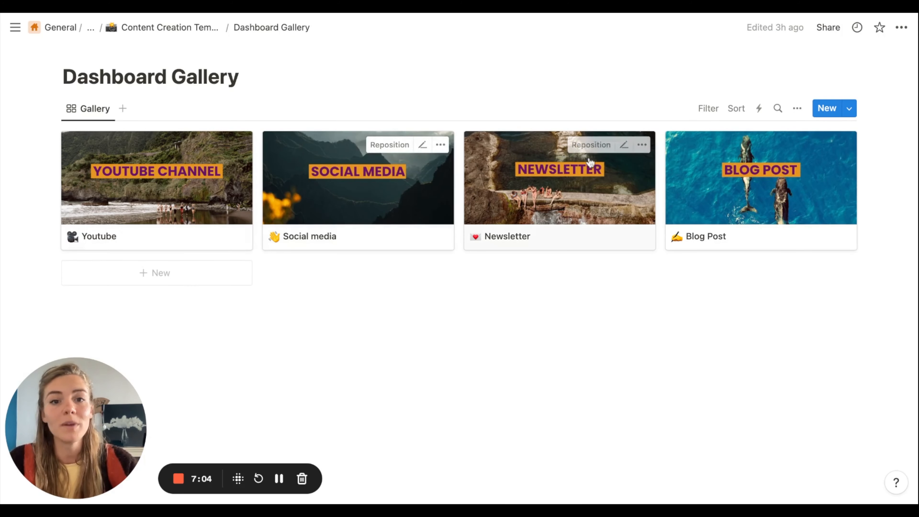
Open the Youtube card as a full page and review its Idea / Brainstorm board and Scheduler calendar
left_click(191, 161)
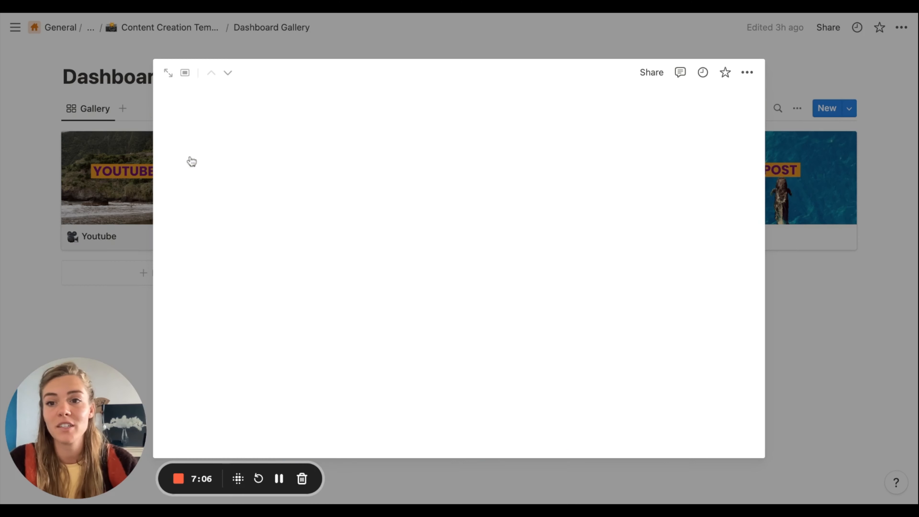
left_click(167, 77)
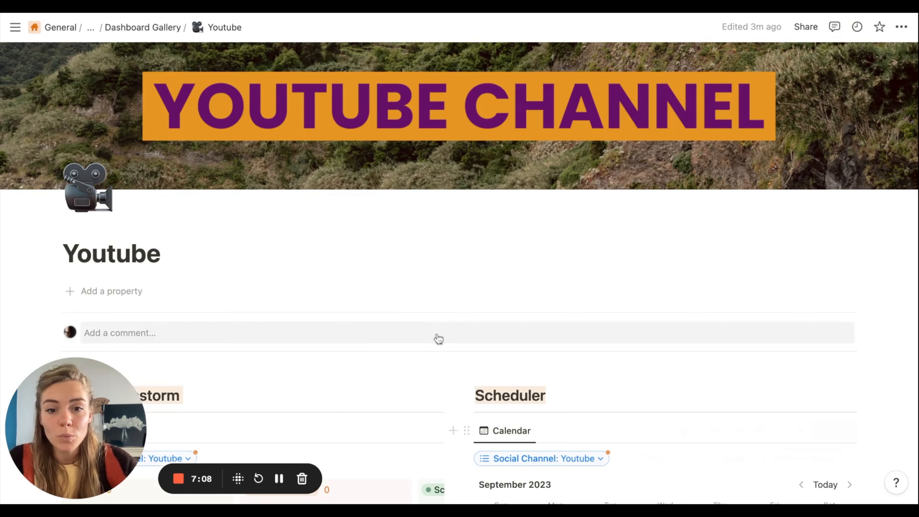
scroll(437, 338, "down", 5)
scroll(294, 261, "down", 2)
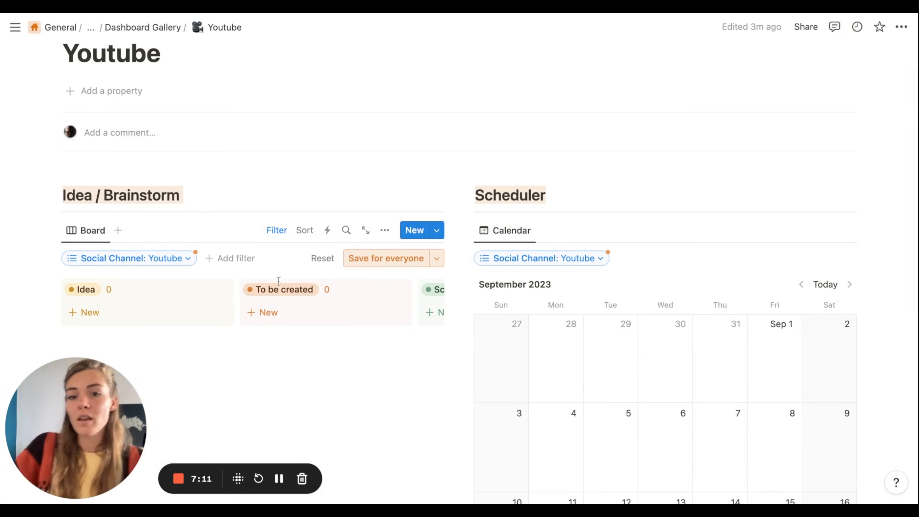
scroll(182, 296, "down", 1)
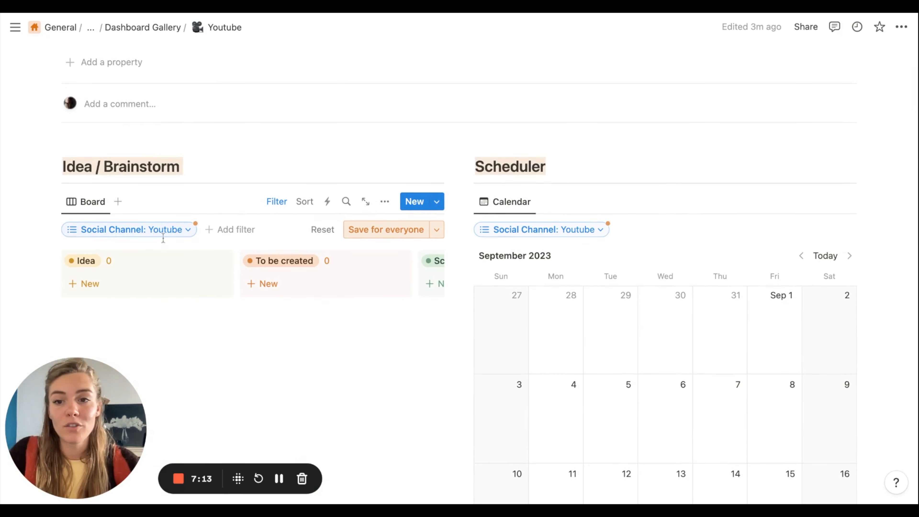
Check the Social Channel filter options on the Youtube page's Idea / Brainstorm board and look over its board and calendar
left_click(183, 239)
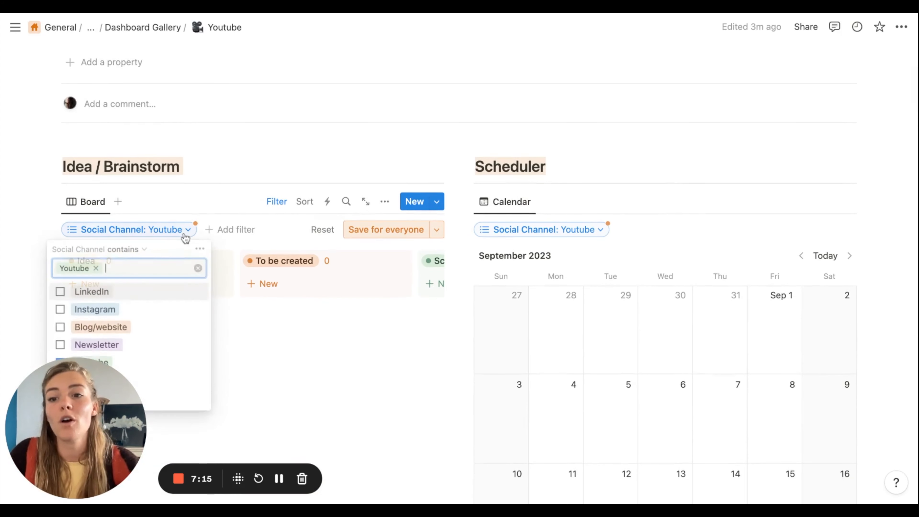
left_click(255, 337)
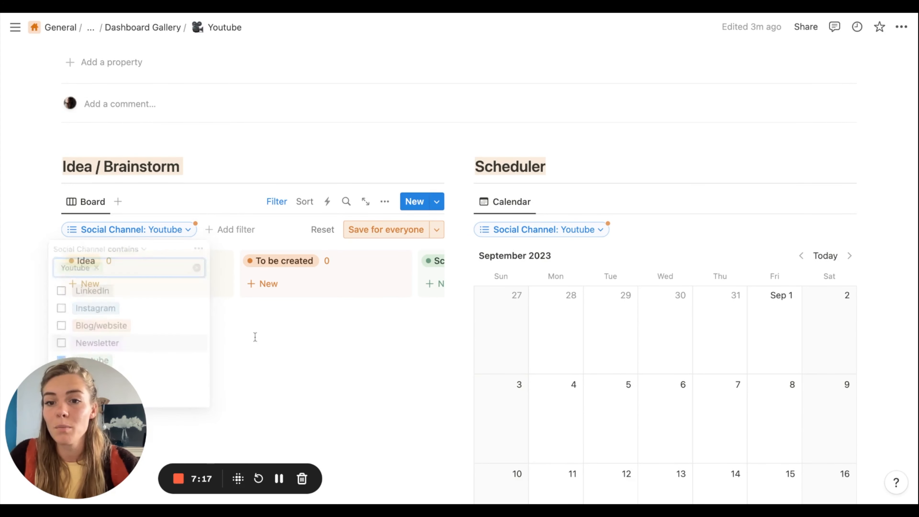
scroll(232, 270, "right", 1)
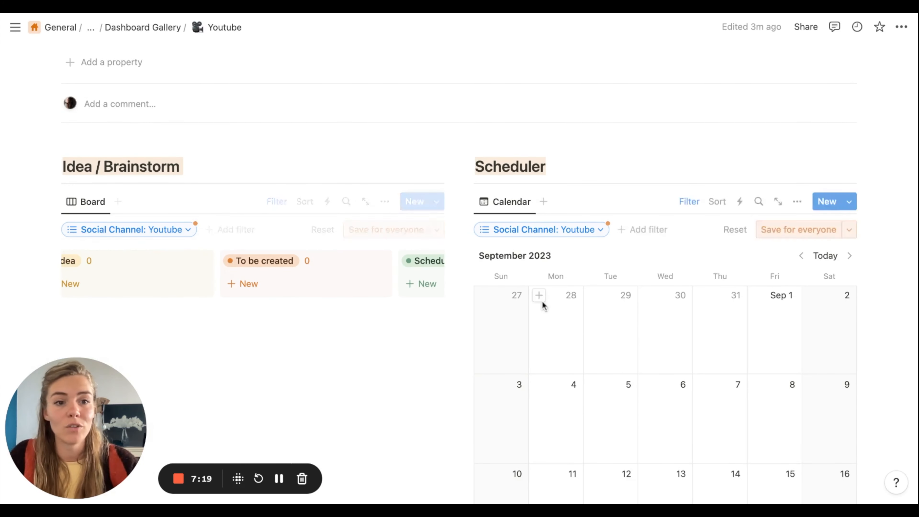
scroll(554, 286, "down", 2)
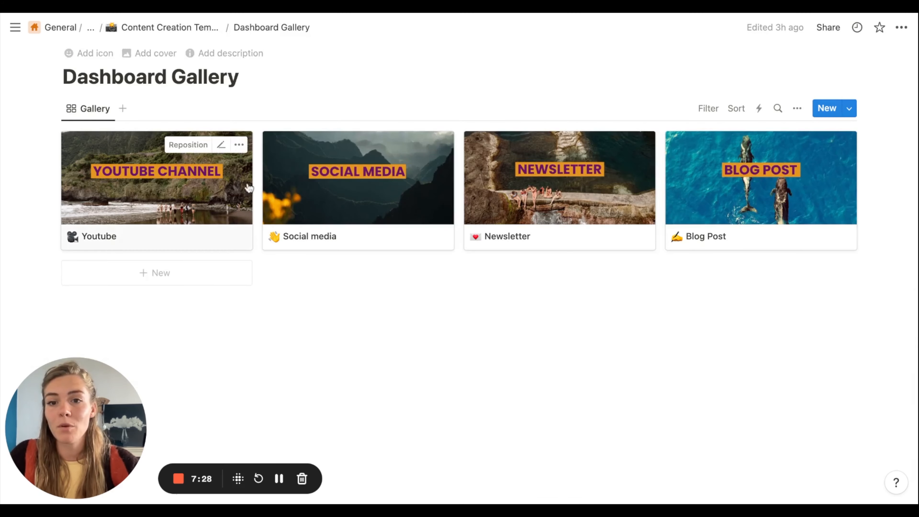
Open the Social media card from the Dashboard Gallery as a full page and go to its Brain dump / Ideas board
left_click(324, 177)
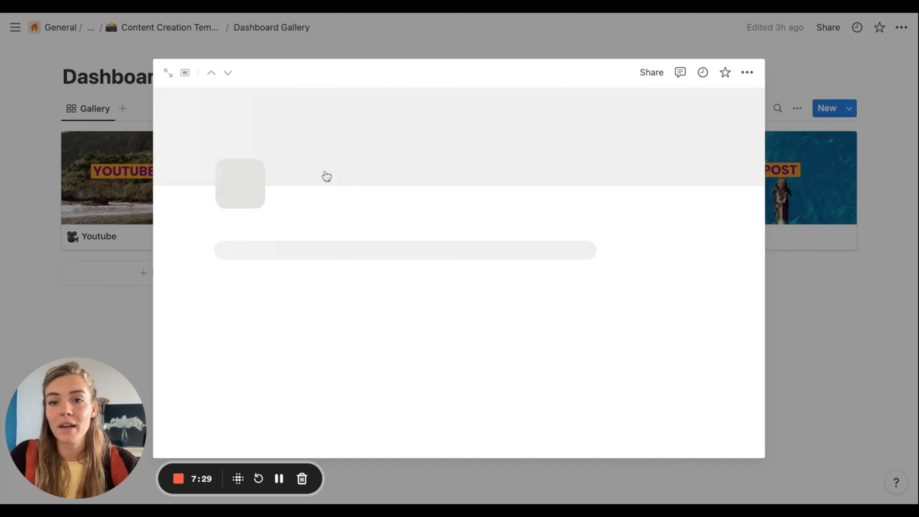
left_click(169, 74)
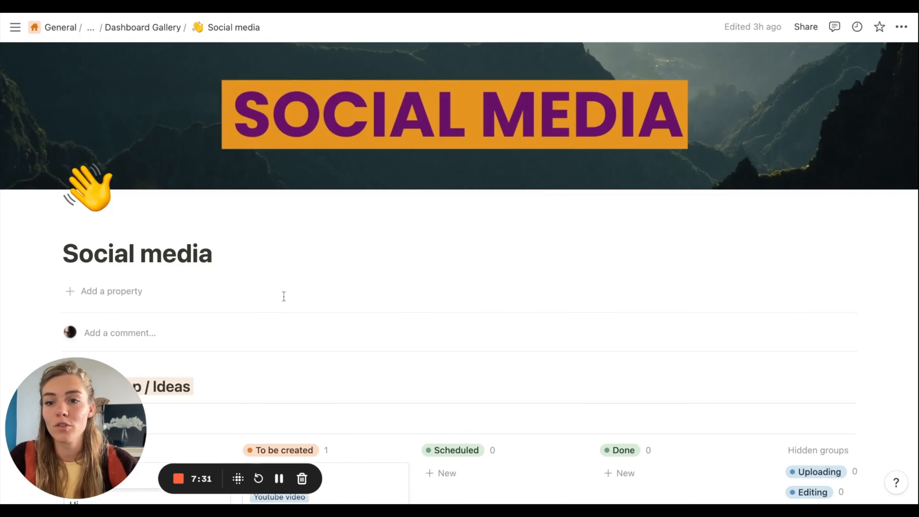
scroll(283, 293, "down", 7)
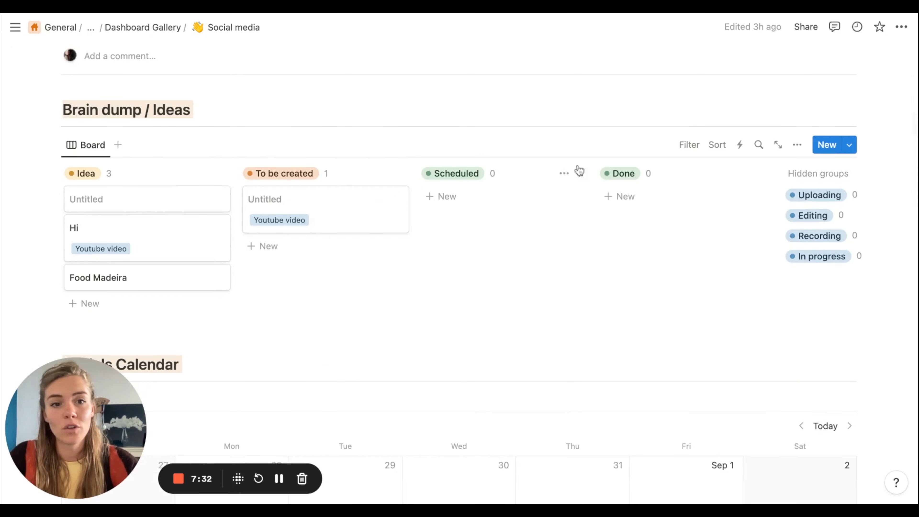
Filter the Brain dump / Ideas board to entries whose Social Channel contains LinkedIn, Instagram, Facebook or Tiktok
left_click(797, 145)
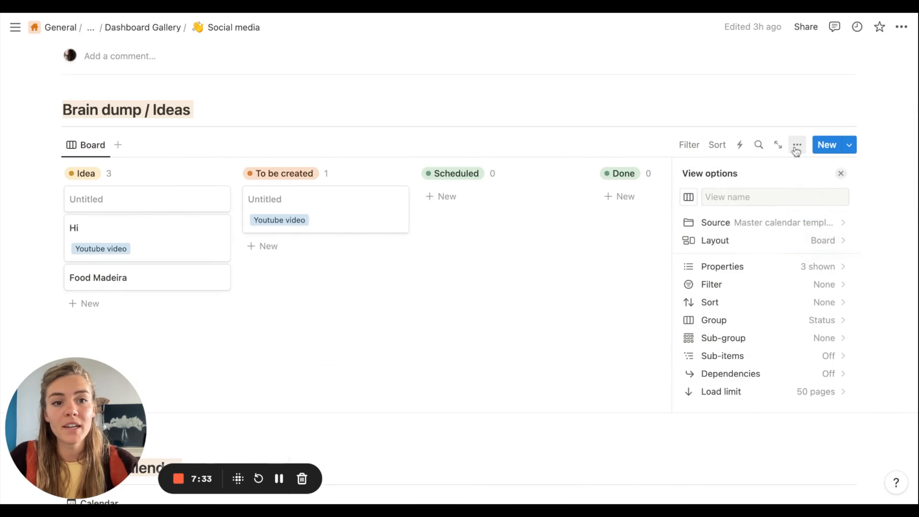
left_click(734, 286)
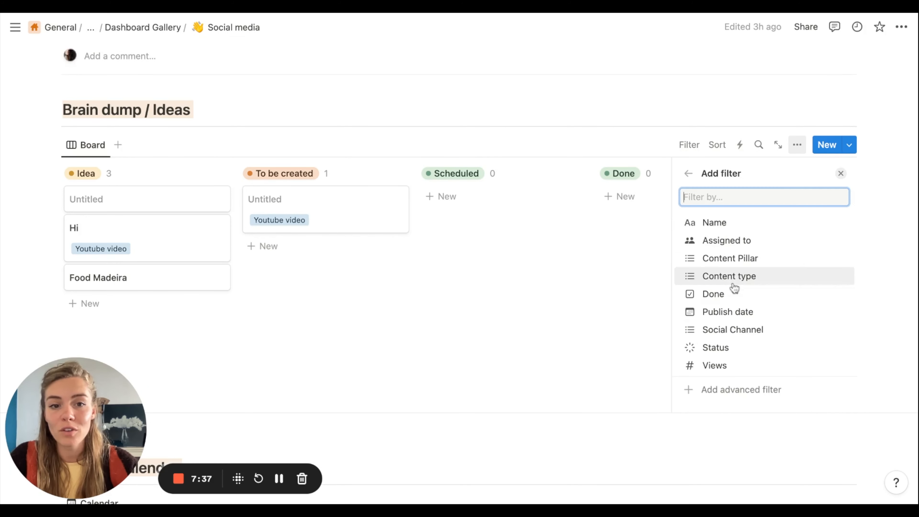
left_click(728, 329)
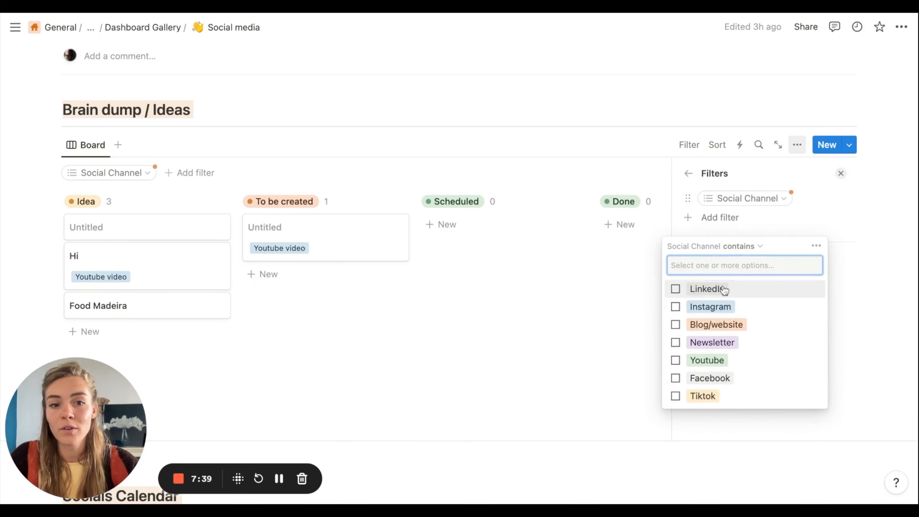
left_click(675, 289)
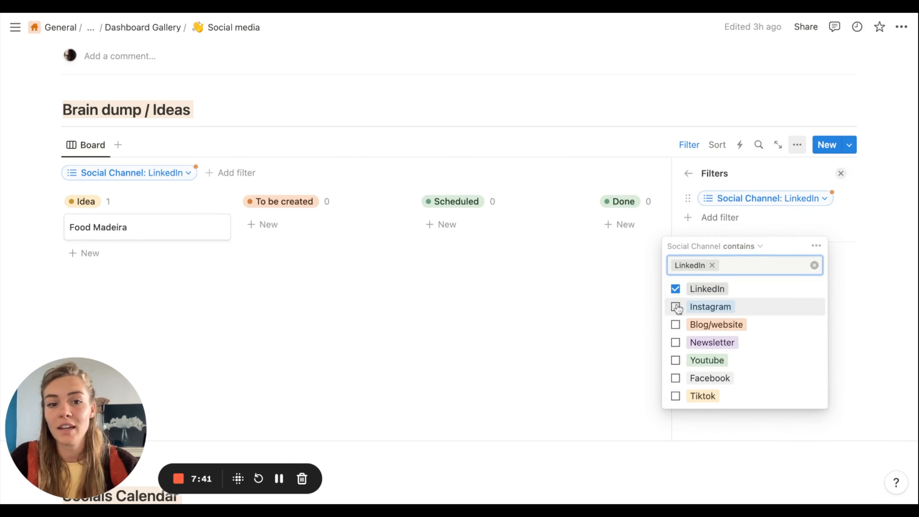
left_click(676, 307)
left_click(675, 391)
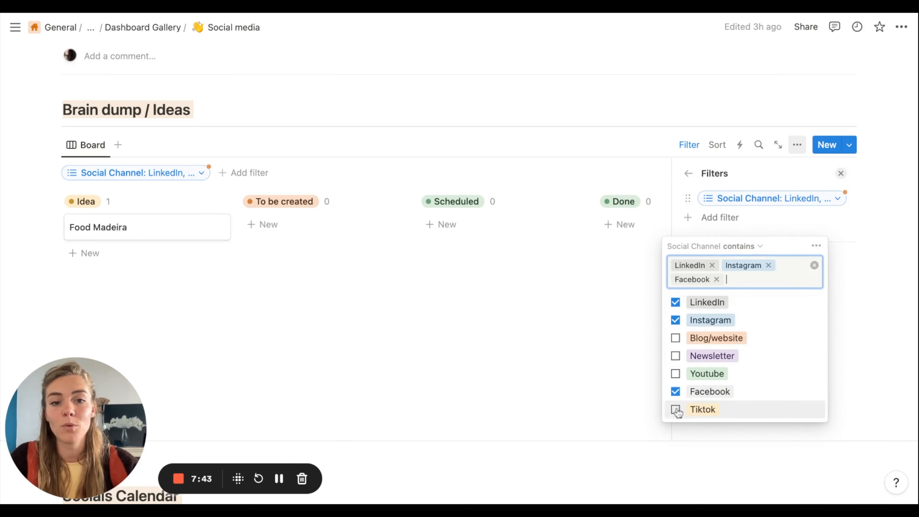
left_click(676, 409)
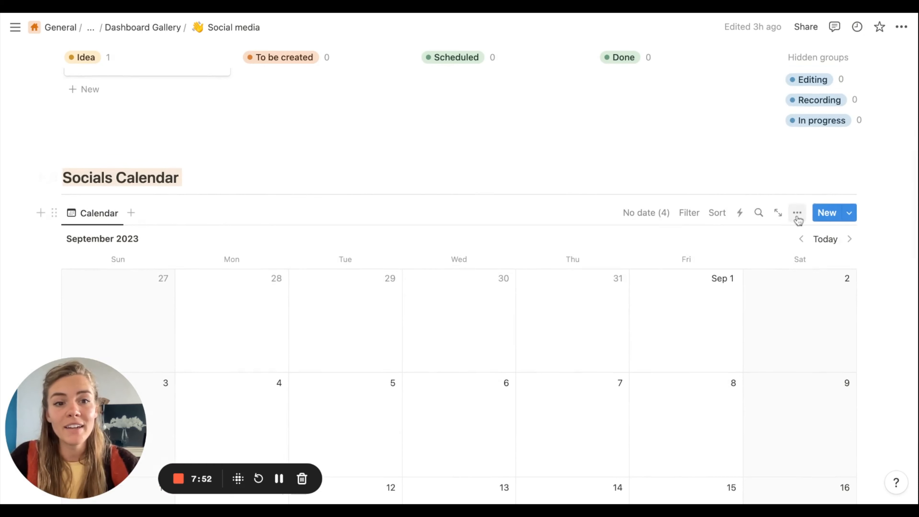
Filter the Socials Calendar to entries whose Social Channel contains LinkedIn, Instagram, Facebook or Tiktok
left_click(797, 212)
scroll(720, 383, "down", 1)
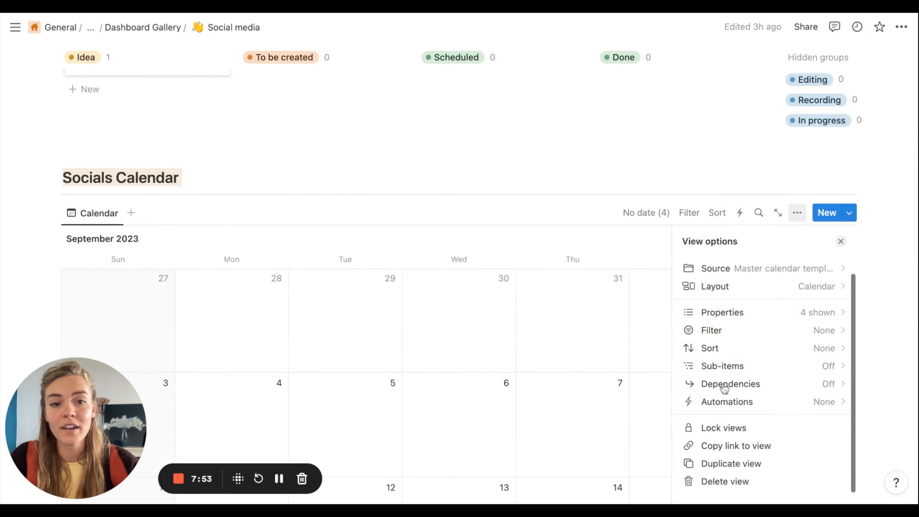
left_click(725, 332)
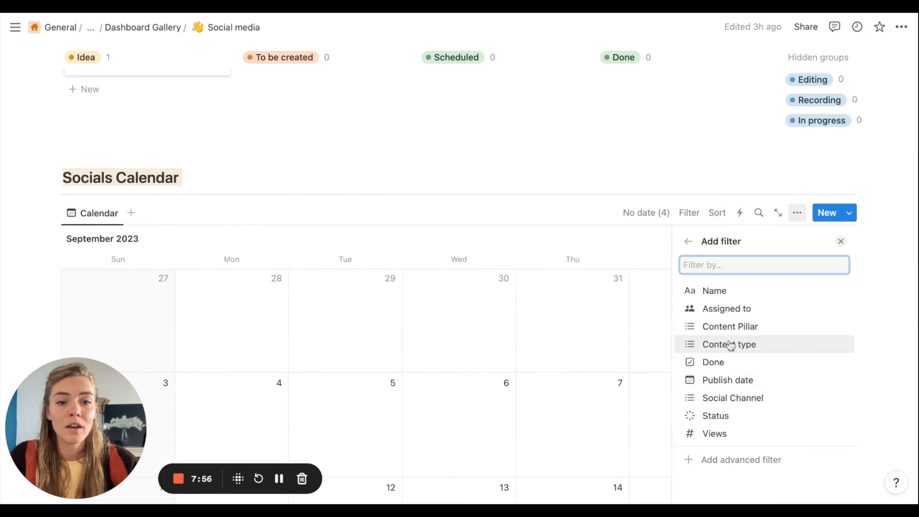
left_click(732, 398)
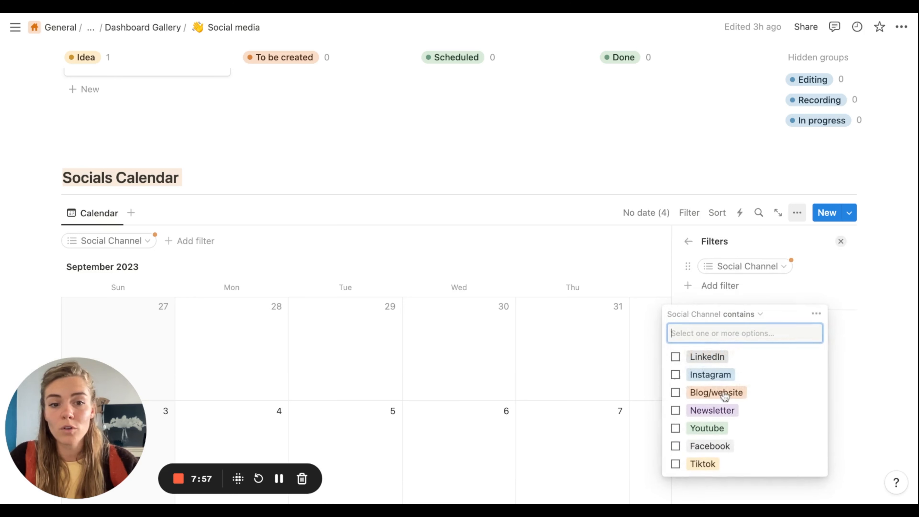
left_click(675, 356)
left_click(675, 374)
left_click(676, 459)
left_click(675, 477)
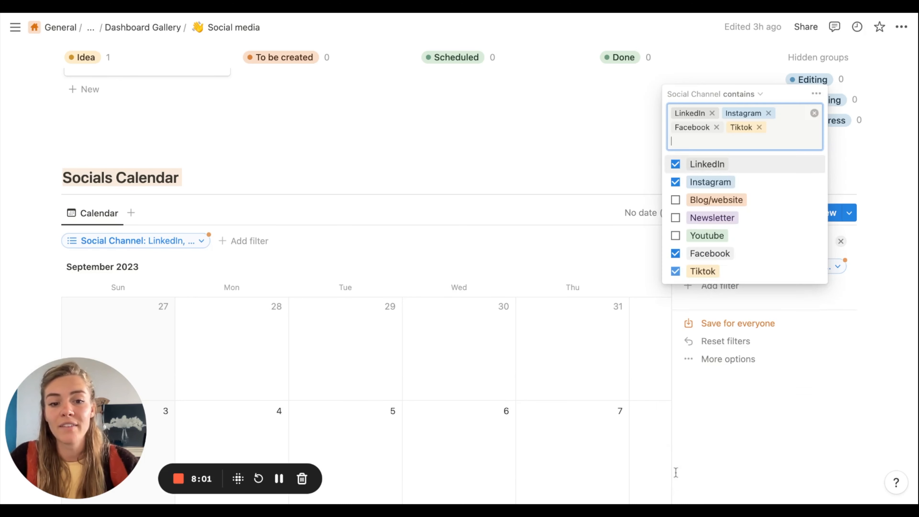
left_click(596, 161)
Filter the Post Gallery to entries whose Social Channel contains LinkedIn, Instagram, Facebook or Tiktok
scroll(541, 226, "down", 15)
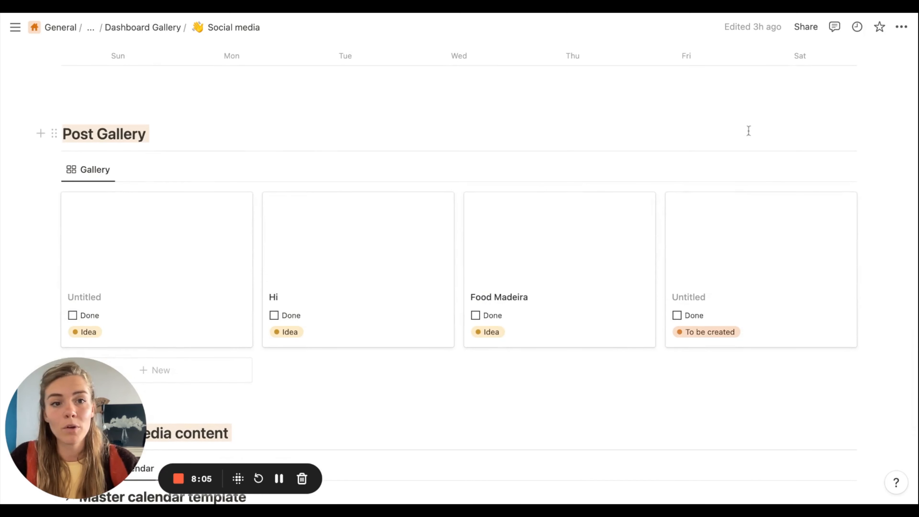
left_click(797, 169)
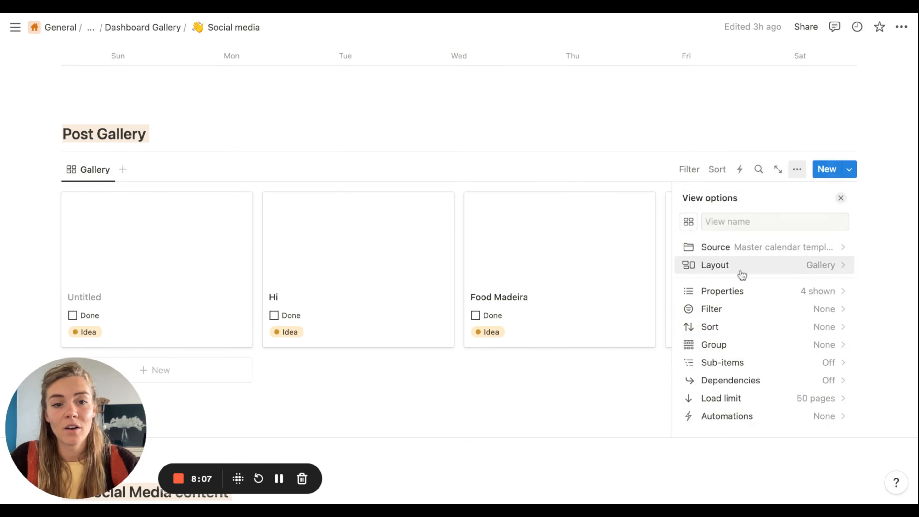
left_click(734, 313)
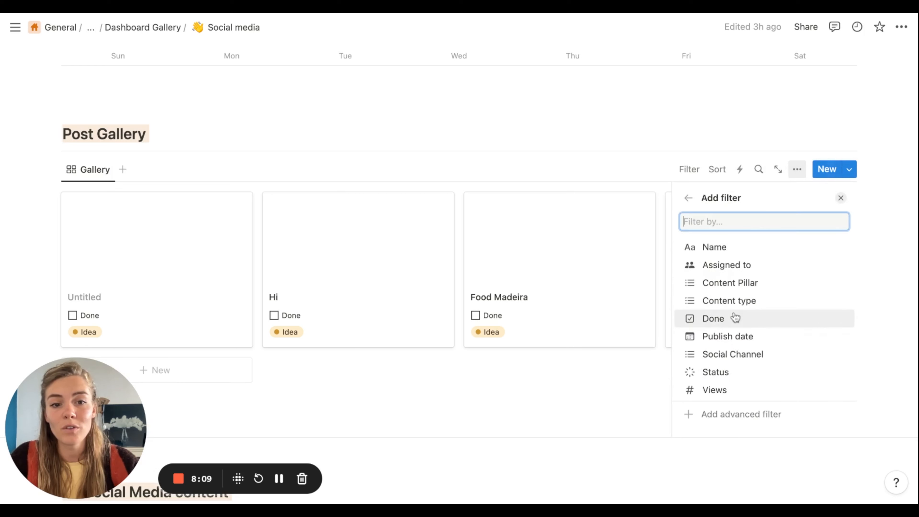
left_click(740, 358)
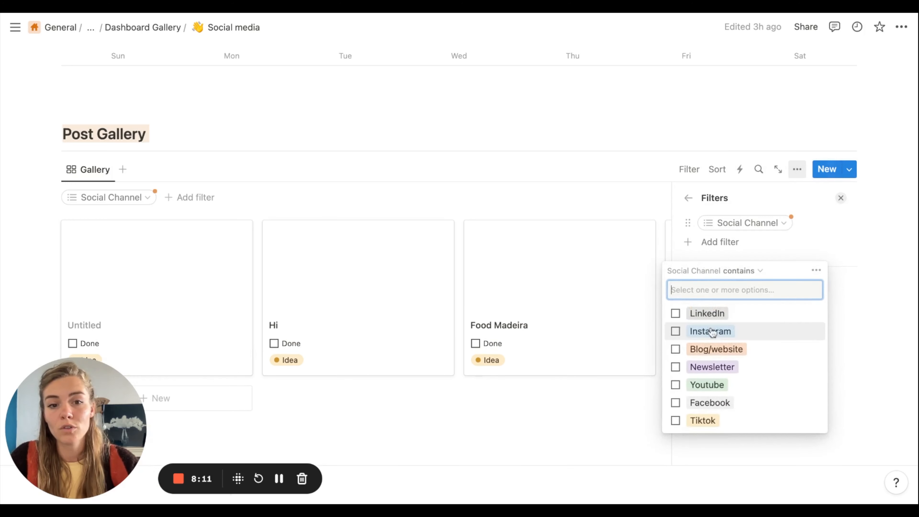
left_click(675, 313)
left_click(675, 330)
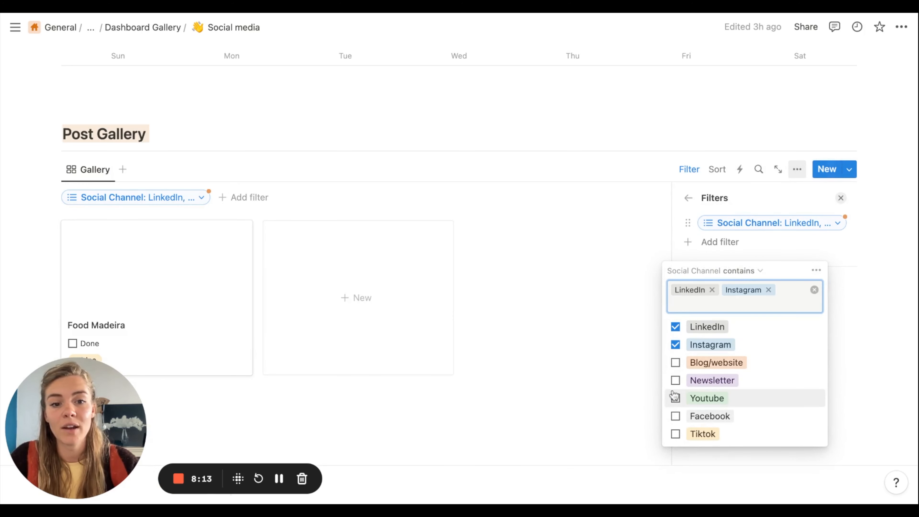
left_click(675, 398)
left_click(675, 398)
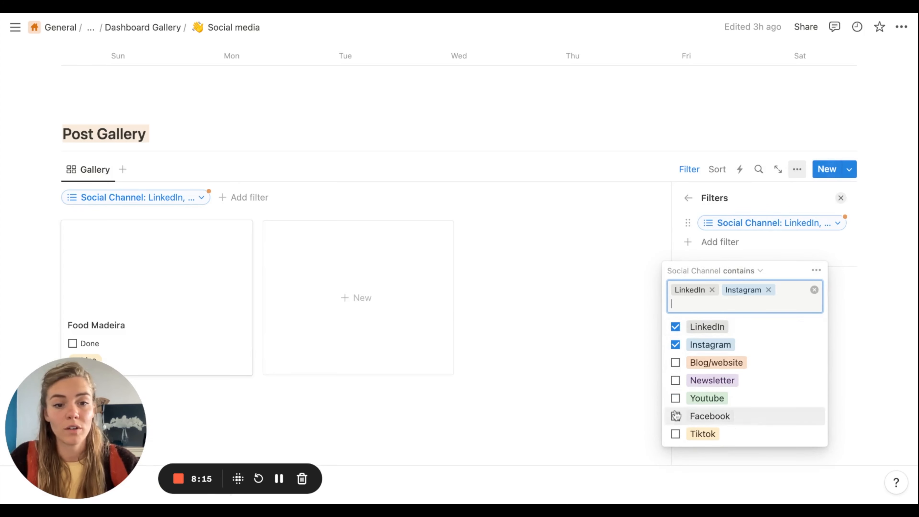
left_click(675, 416)
left_click(675, 434)
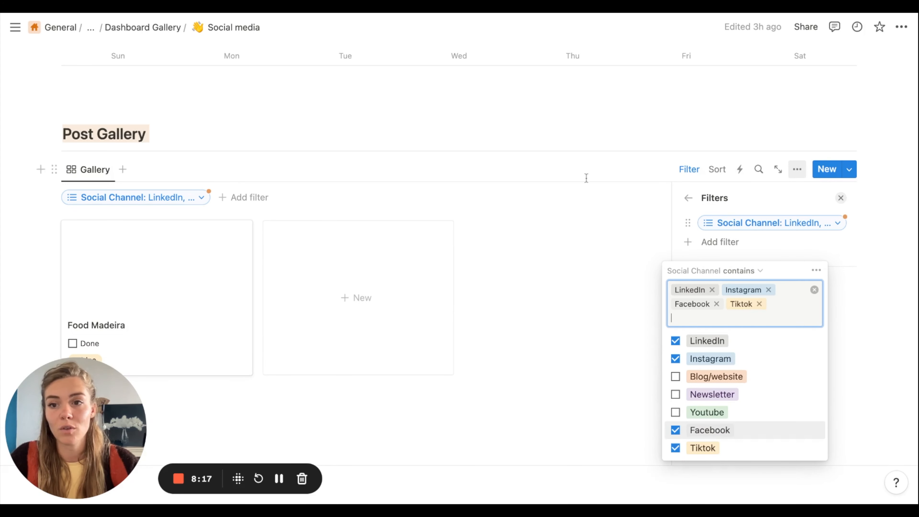
left_click(586, 178)
Filter the All Social Media content list to entries whose Social Channel contains LinkedIn, Instagram, Facebook or Tiktok
scroll(521, 246, "down", 8)
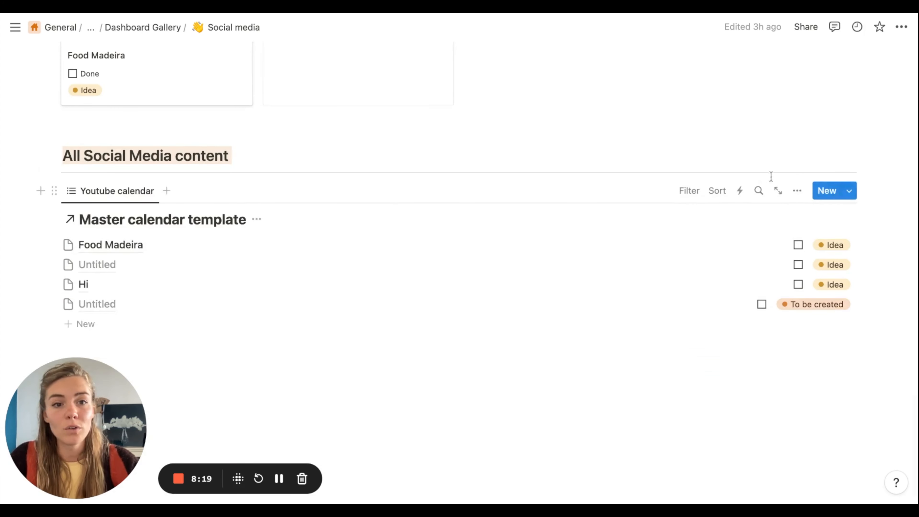
left_click(797, 190)
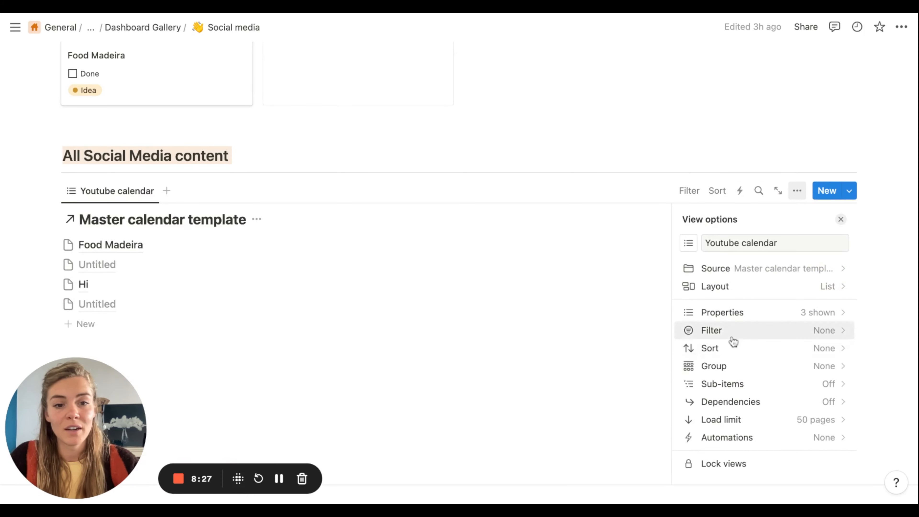
left_click(732, 332)
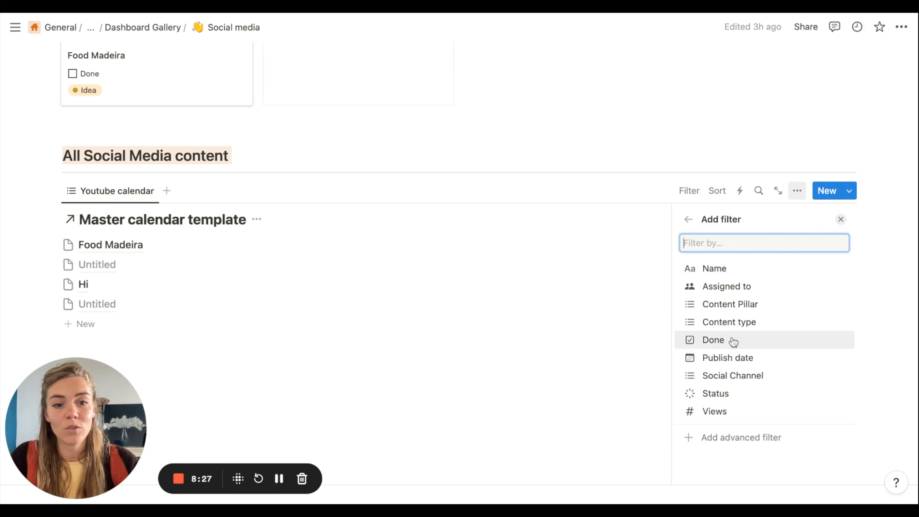
left_click(743, 384)
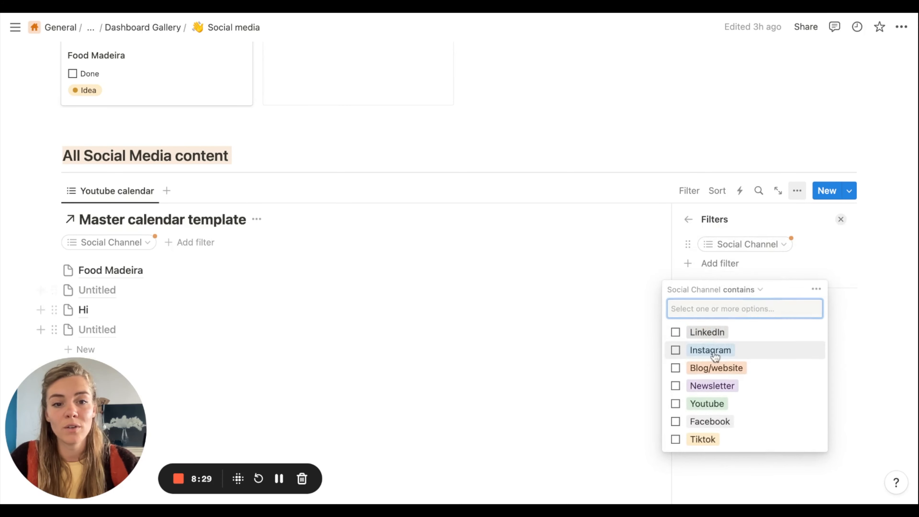
left_click(676, 332)
left_click(675, 350)
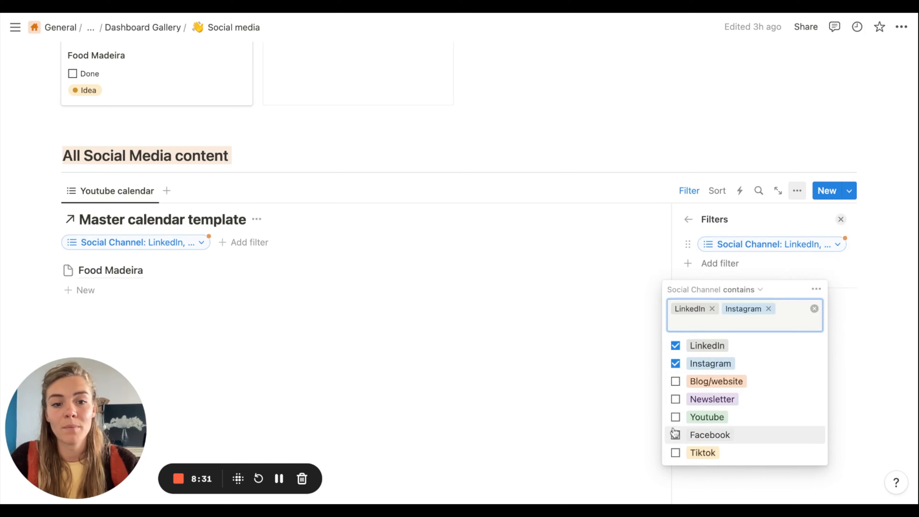
left_click(676, 434)
left_click(675, 453)
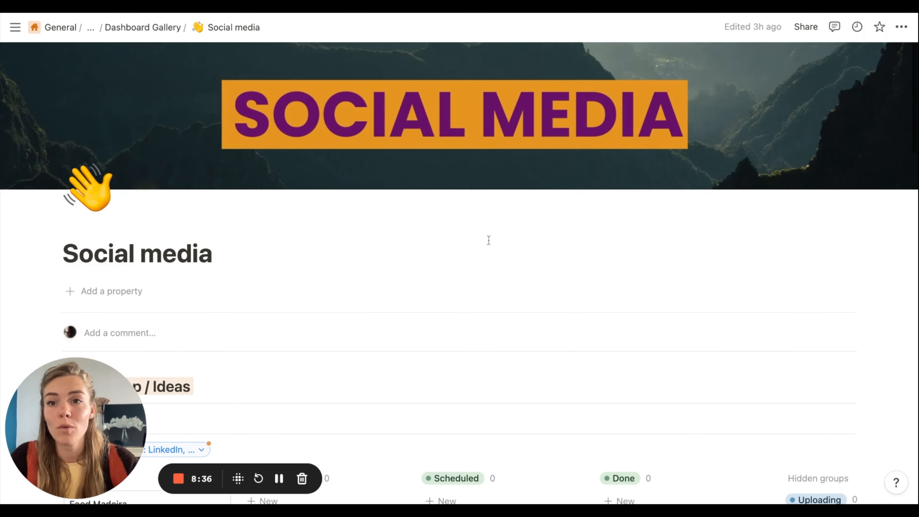
Return to the Dashboard Gallery and open the Newsletter card as a full page at its Newsletter Ideas board
left_click(164, 27)
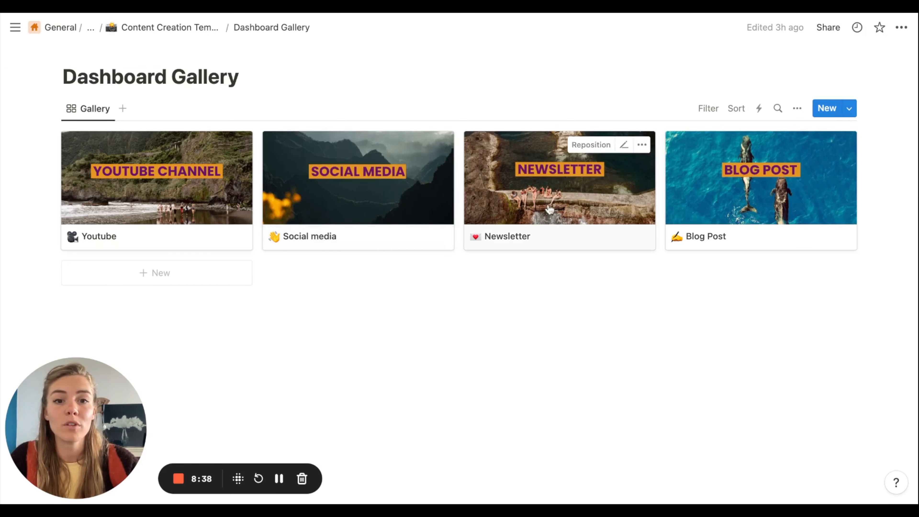
left_click(549, 210)
left_click(167, 74)
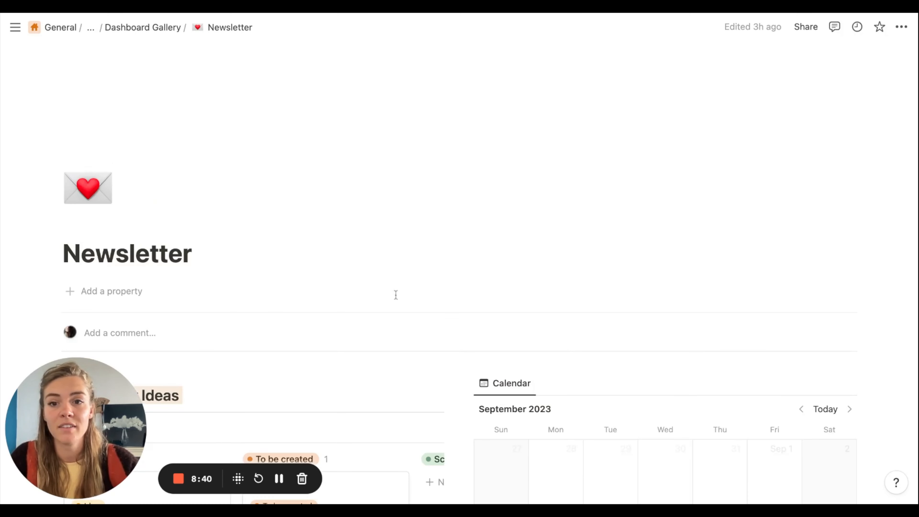
scroll(456, 305, "down", 5)
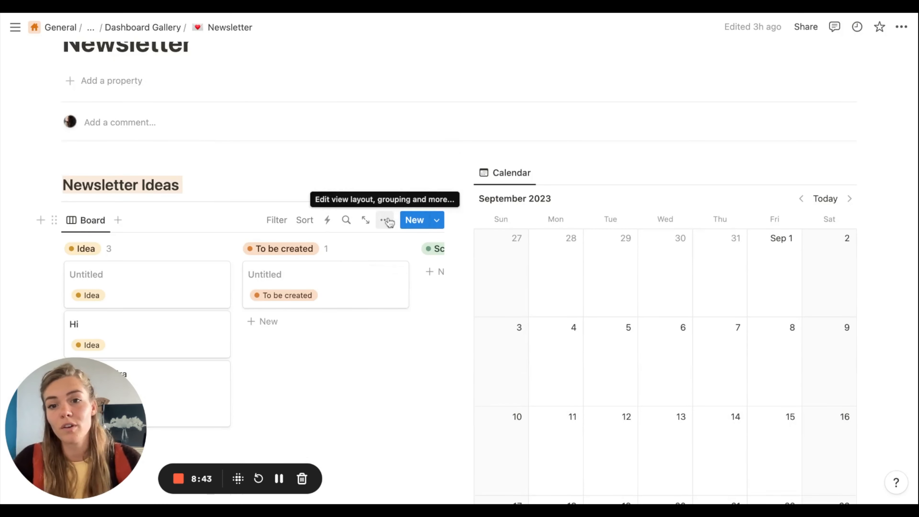
Filter the Newsletter Ideas board to entries whose Social Channel contains Newsletter
left_click(384, 219)
left_click(362, 360)
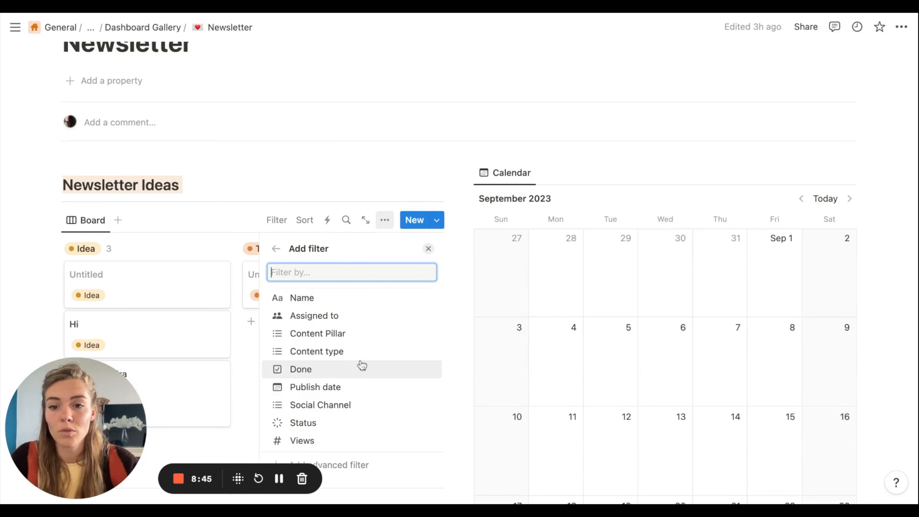
left_click(361, 405)
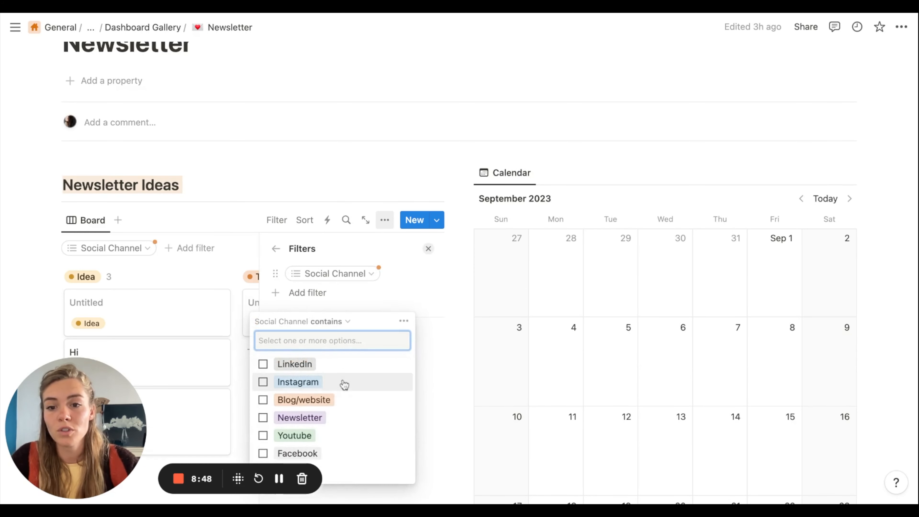
left_click(263, 418)
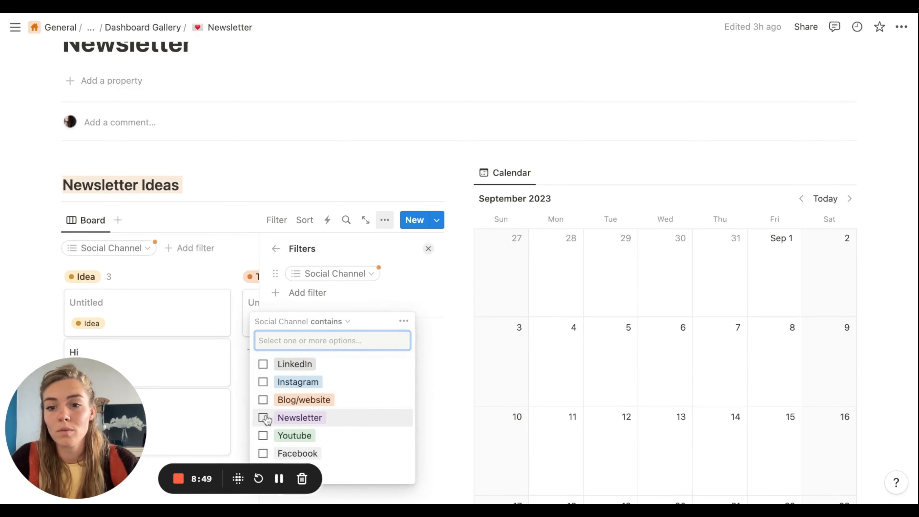
left_click(214, 213)
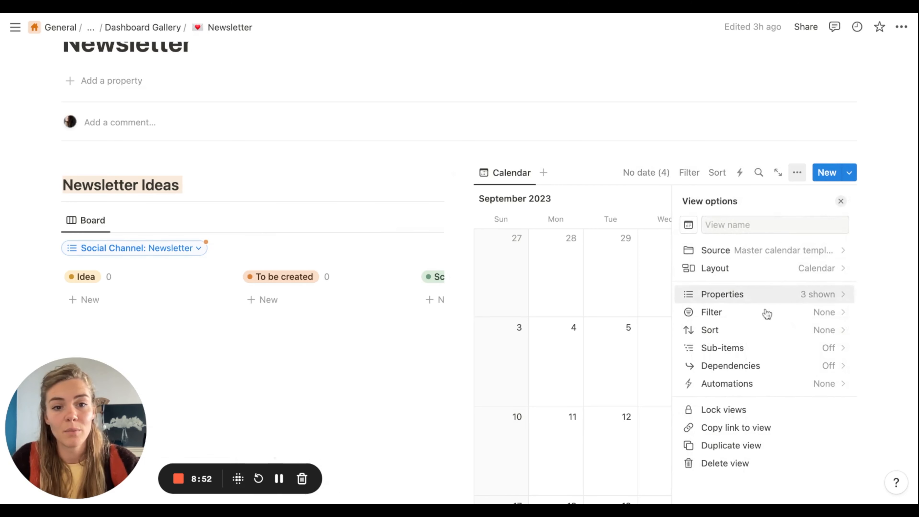
Filter the calendar on the Newsletter page to entries whose Social Channel contains Newsletter
left_click(745, 312)
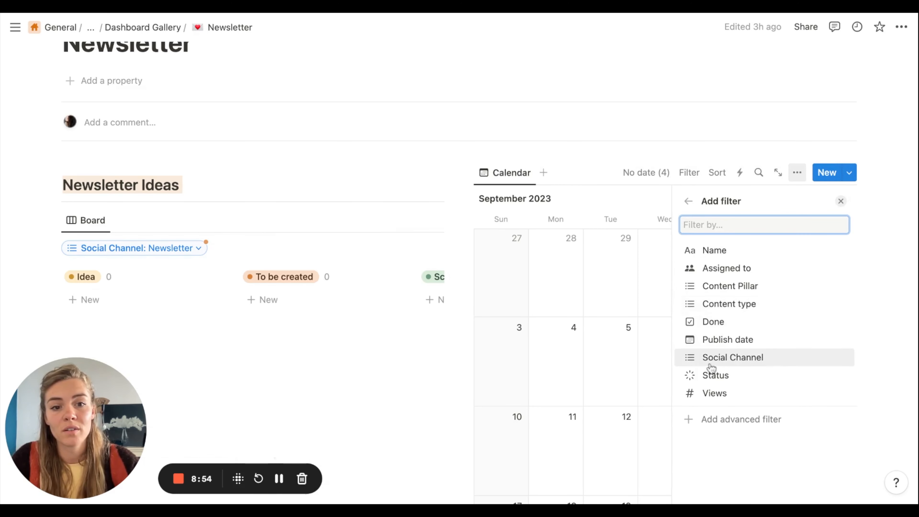
left_click(720, 357)
left_click(676, 371)
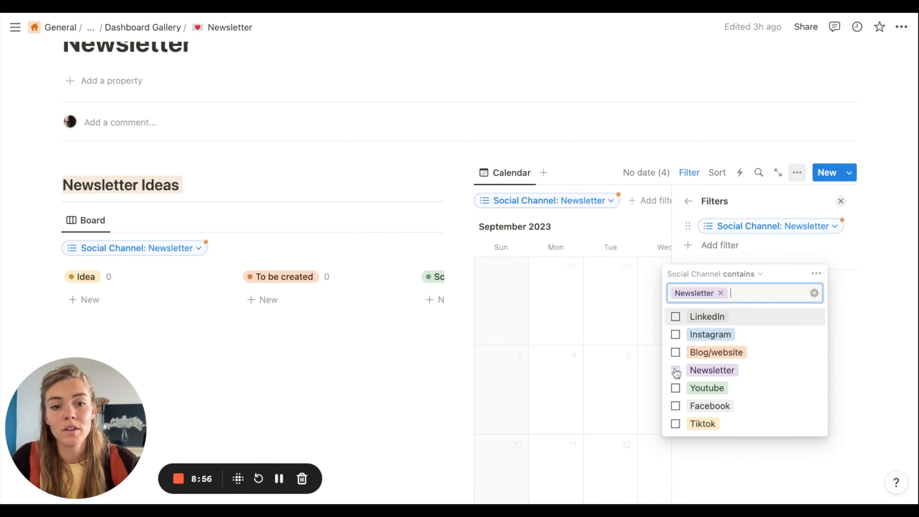
left_click(425, 377)
Filter the All newsletters list to entries whose Social Channel contains Newsletter
scroll(426, 378, "down", 5)
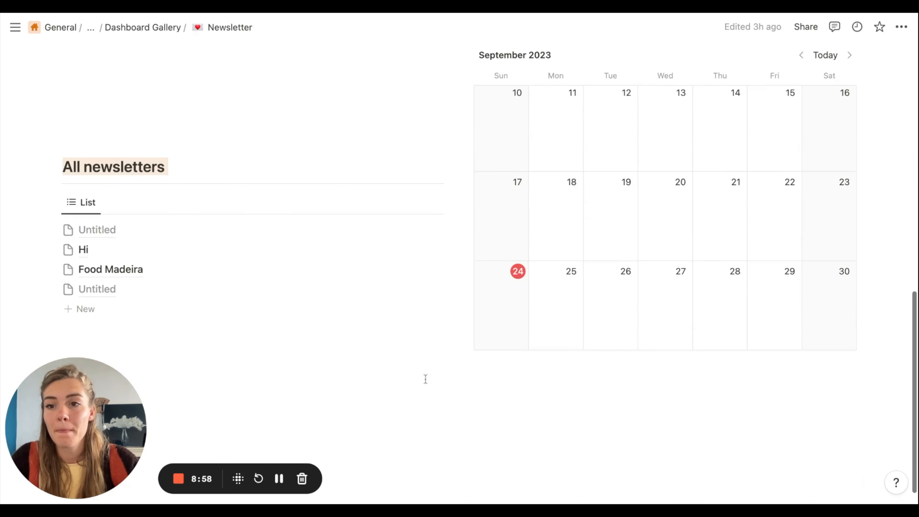
left_click(385, 201)
left_click(332, 342)
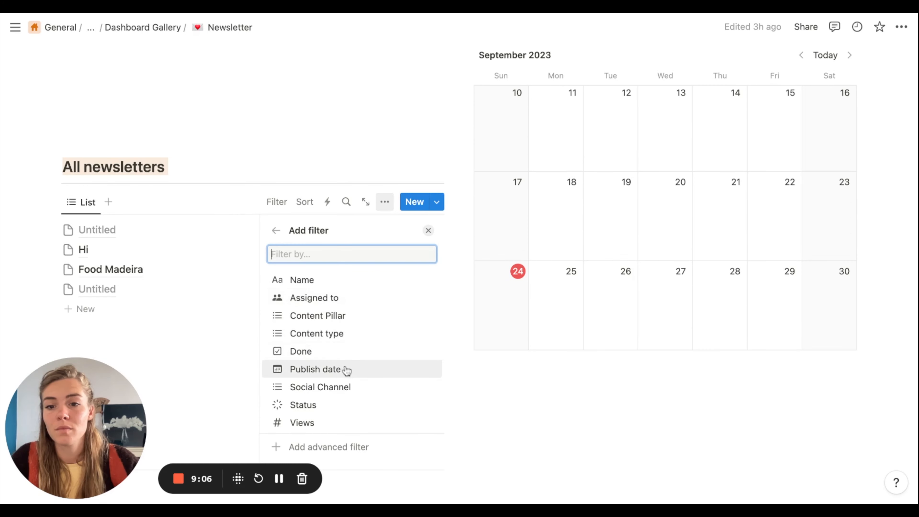
left_click(342, 386)
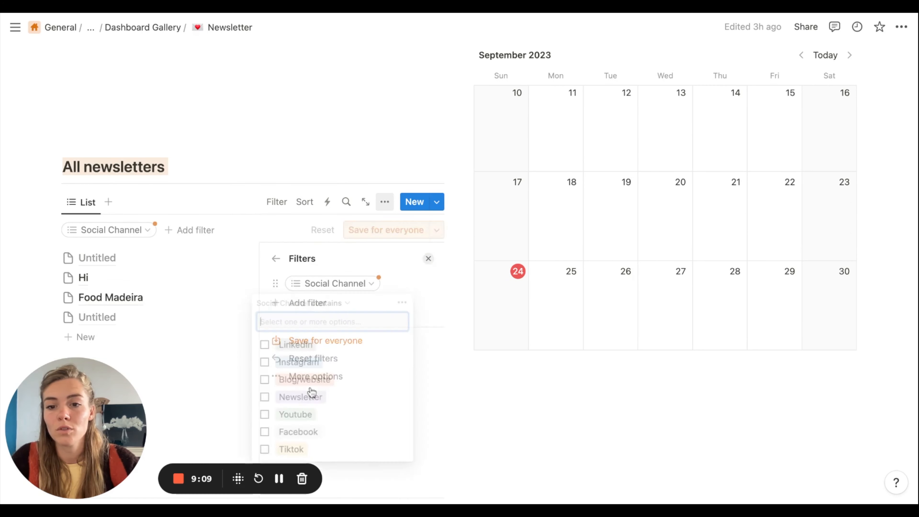
left_click(313, 400)
left_click(442, 379)
left_click(208, 335)
Return to the Dashboard Gallery and open the Blog Post card as a full page
scroll(369, 269, "up", 10)
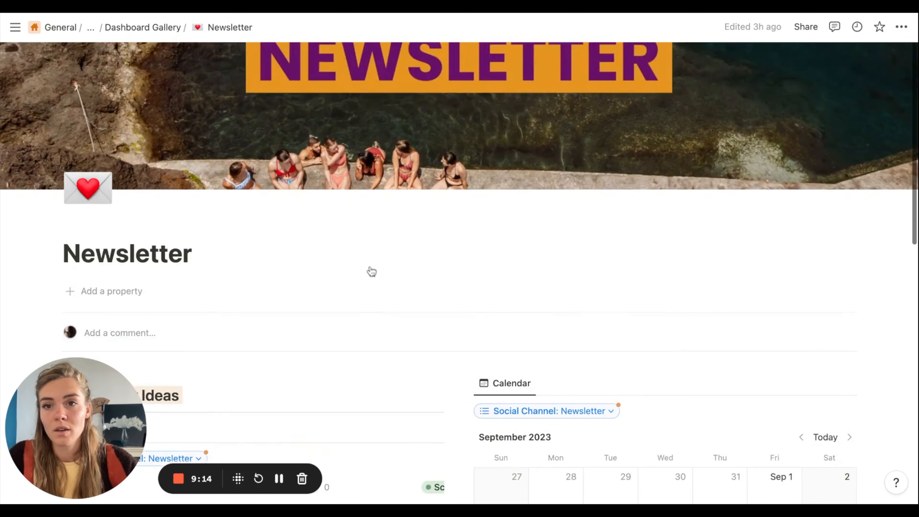
left_click(154, 27)
left_click(810, 178)
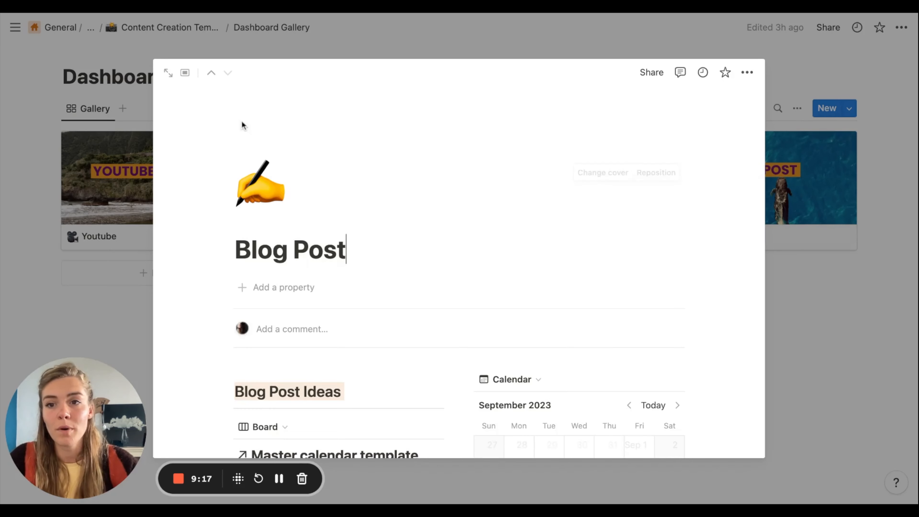
left_click(168, 74)
Filter the Blog Post Ideas board to entries whose Social Channel contains Blog/website
scroll(308, 290, "down", 6)
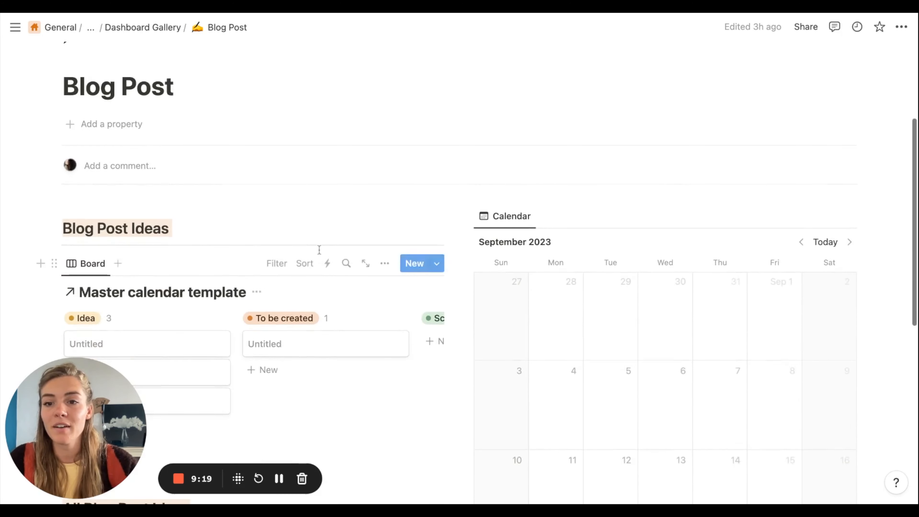
left_click(385, 208)
scroll(358, 324, "down", 1)
left_click(354, 329)
left_click(348, 393)
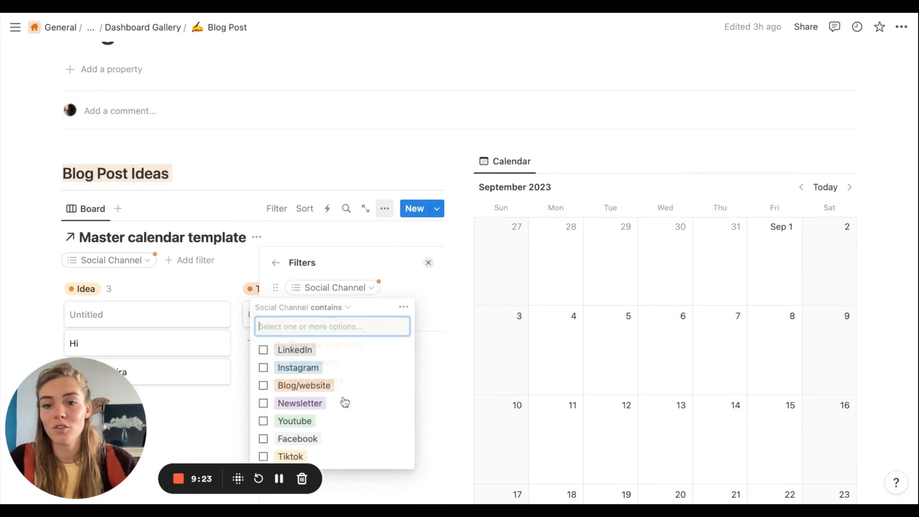
left_click(305, 387)
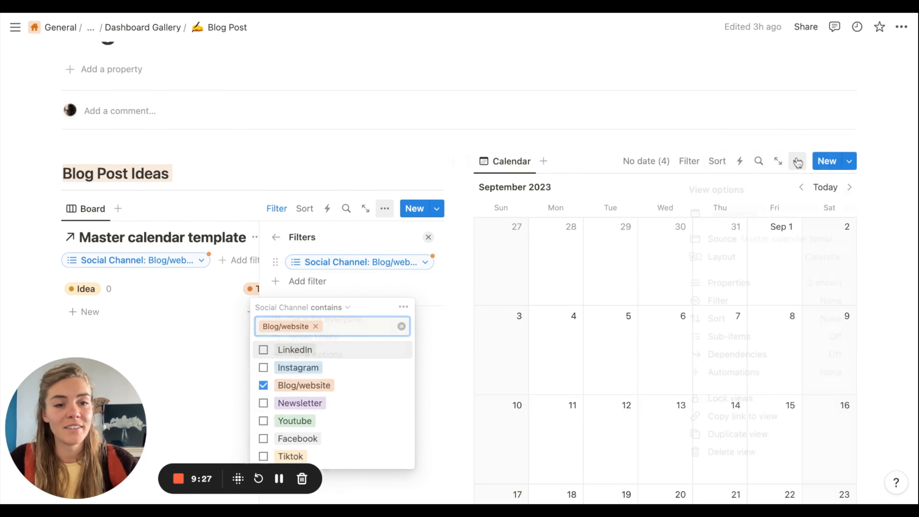
Filter the calendar on the Blog Post page to entries whose Social Channel contains Blog/website
left_click(796, 161)
left_click(725, 305)
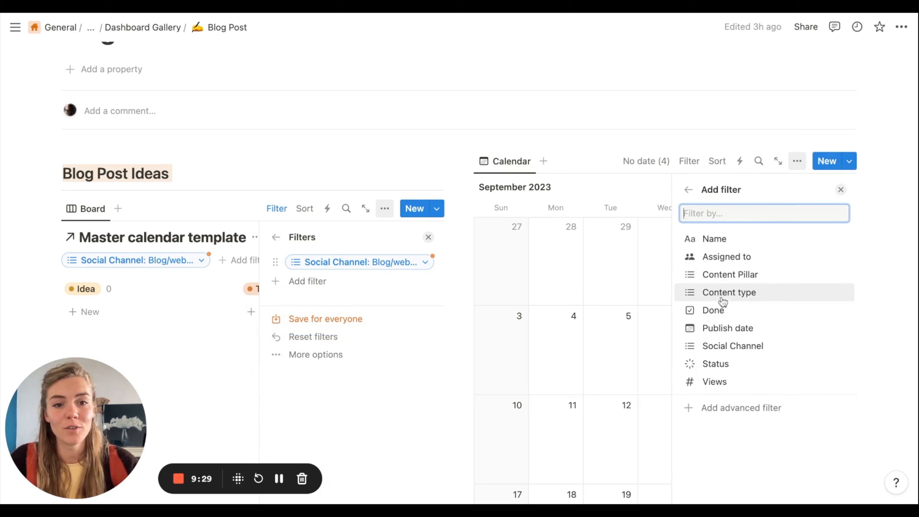
left_click(728, 344)
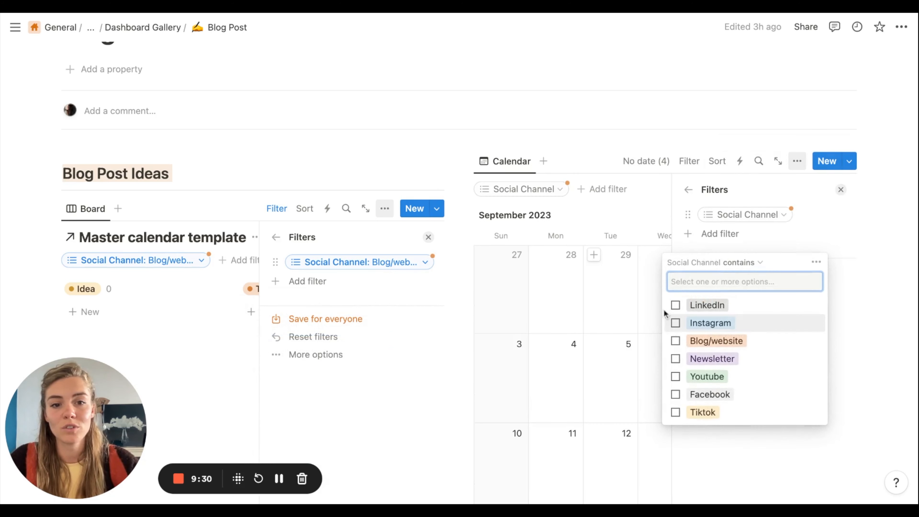
left_click(741, 343)
left_click(437, 375)
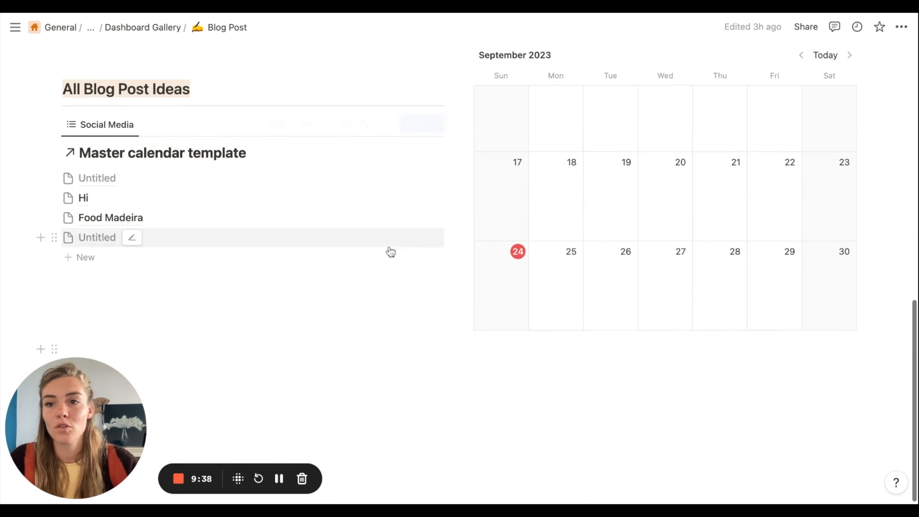
Filter the All Blog Post Ideas list to entries whose Social Channel contains Blog/website
scroll(391, 217, "up", 2)
left_click(384, 178)
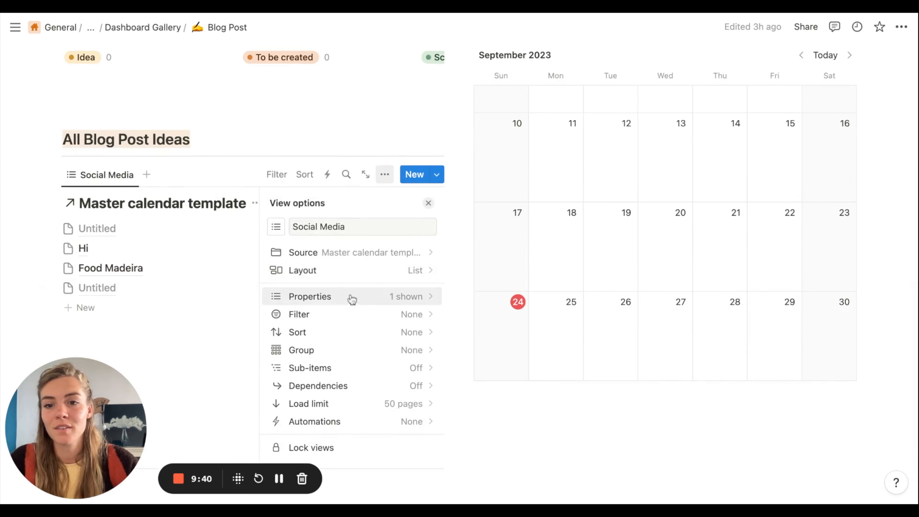
left_click(345, 316)
left_click(327, 359)
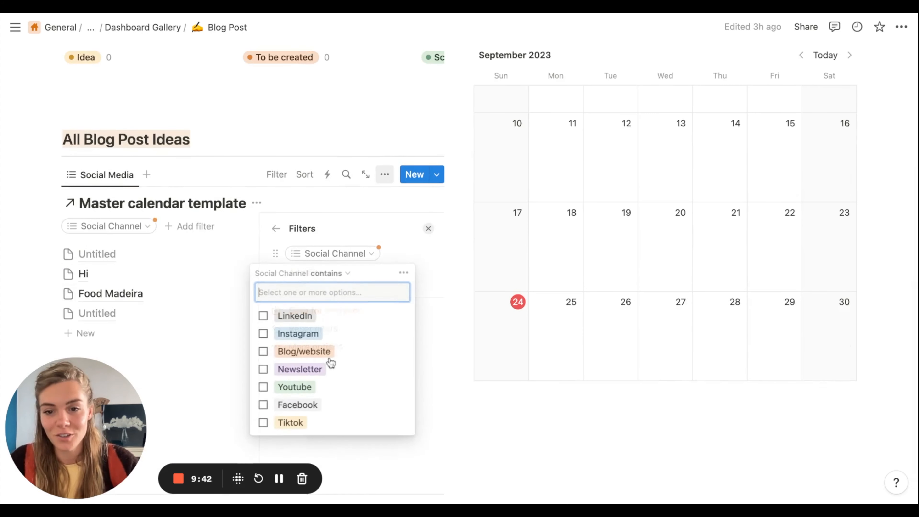
left_click(317, 356)
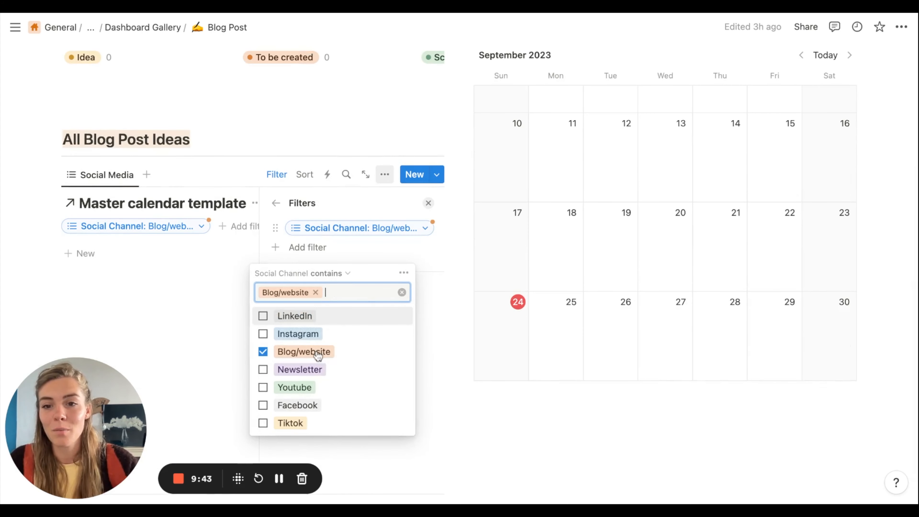
left_click(442, 395)
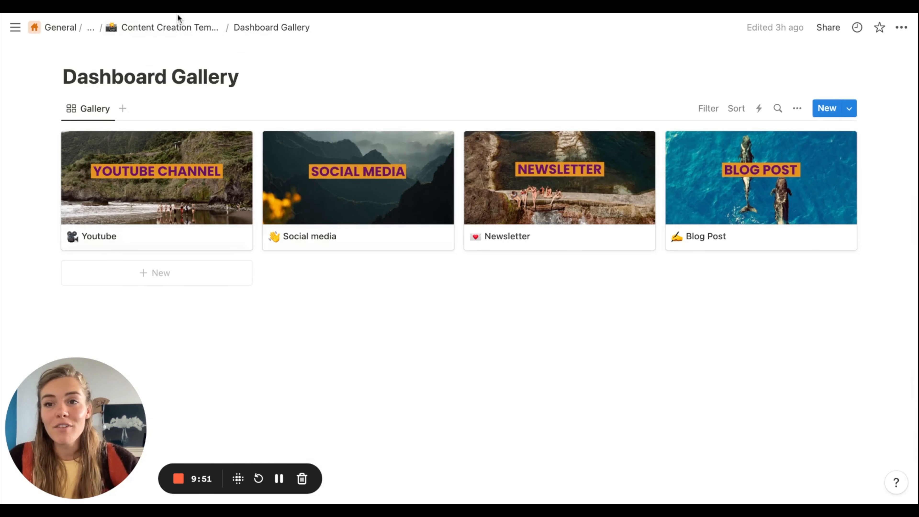
Go back to the Content Creation Template page and open its Youtube dashboard as a full page
left_click(179, 27)
scroll(336, 235, "up", 5)
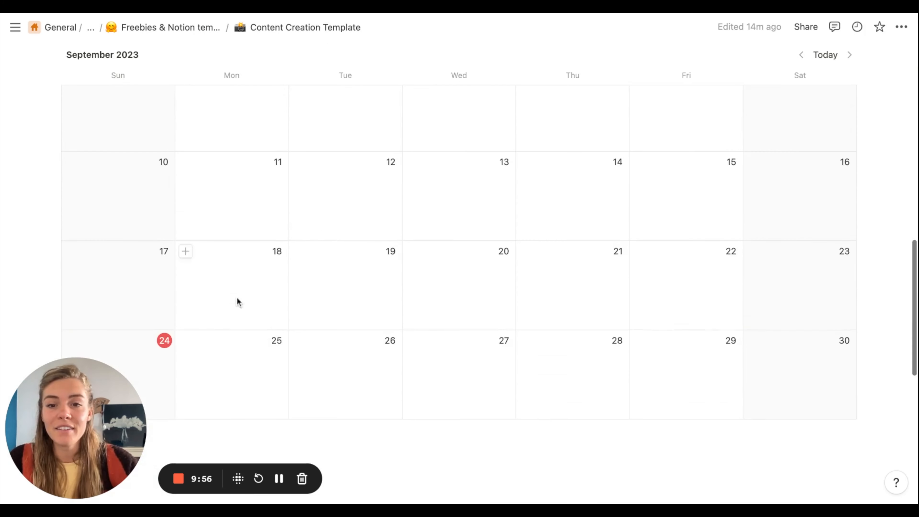
scroll(476, 322, "up", 6)
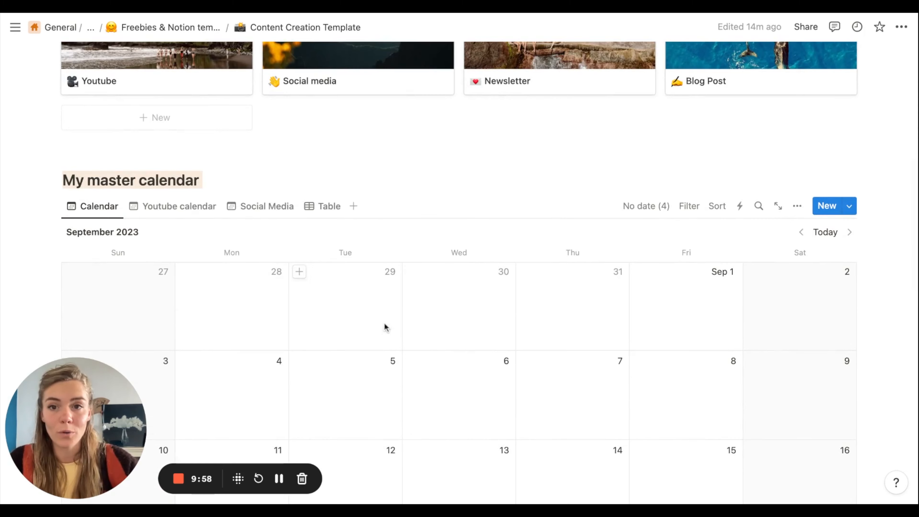
scroll(195, 119, "up", 3)
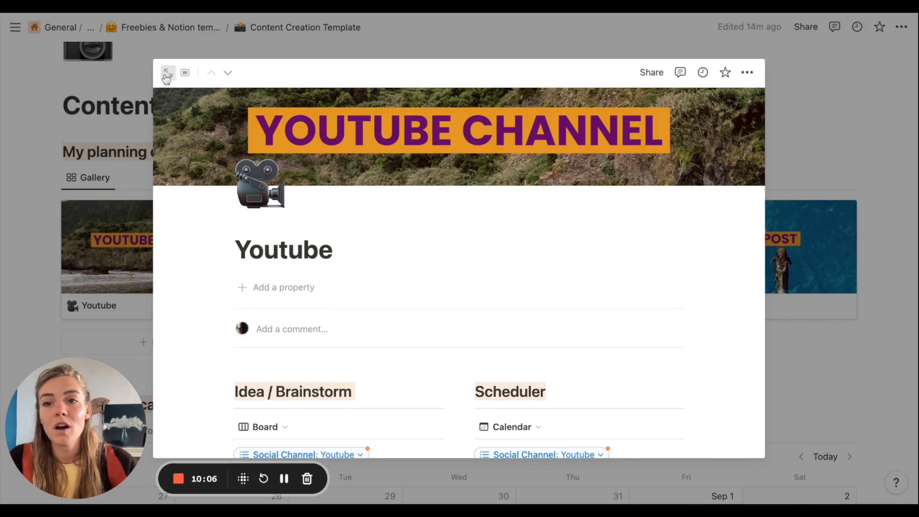
left_click(166, 78)
Add a card named "How to boil an egg" to the Idea column of the Idea / Brainstorm board
scroll(234, 201, "down", 5)
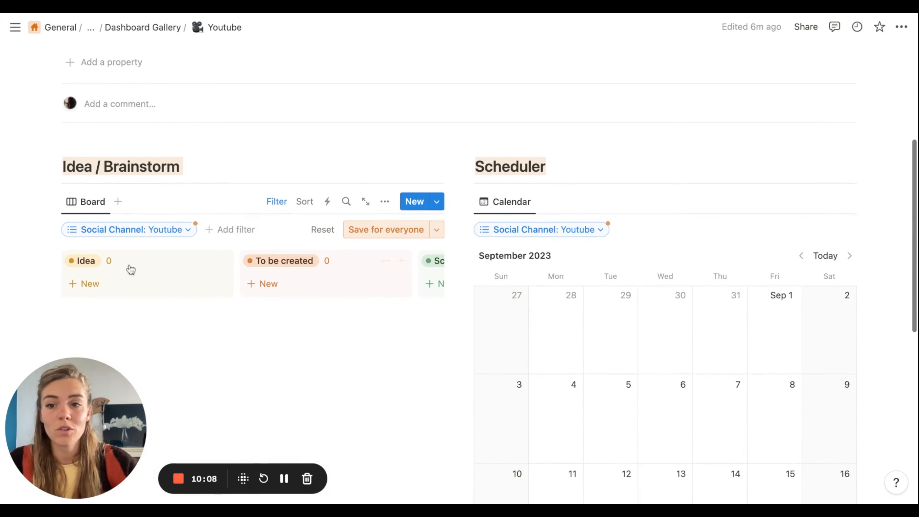
left_click(96, 291)
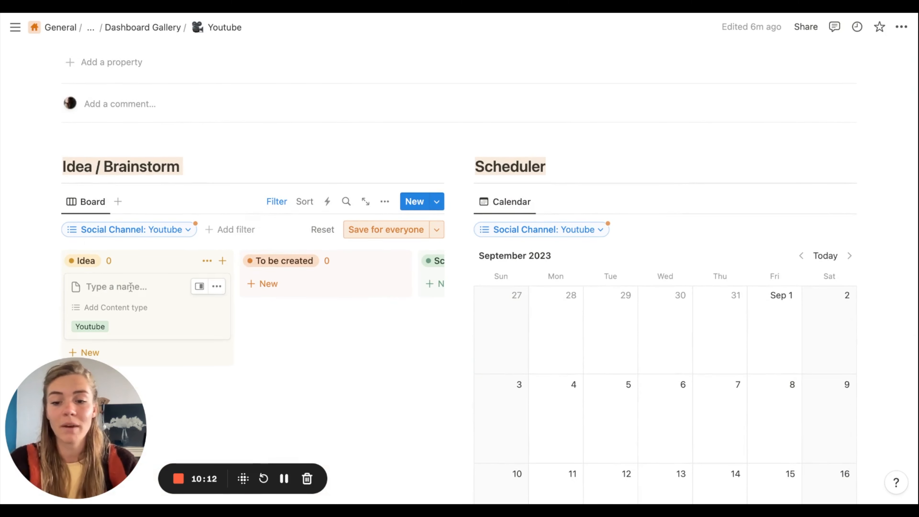
type("How to boil an egg")
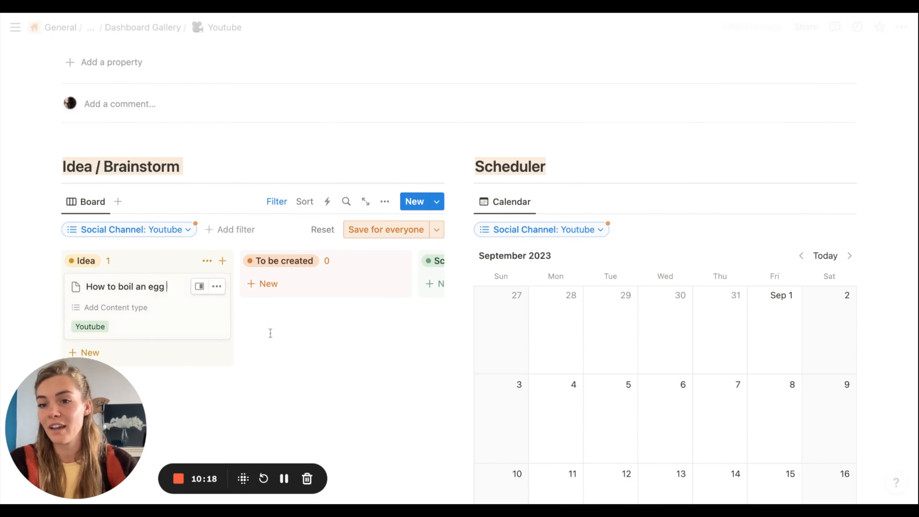
left_click(270, 333)
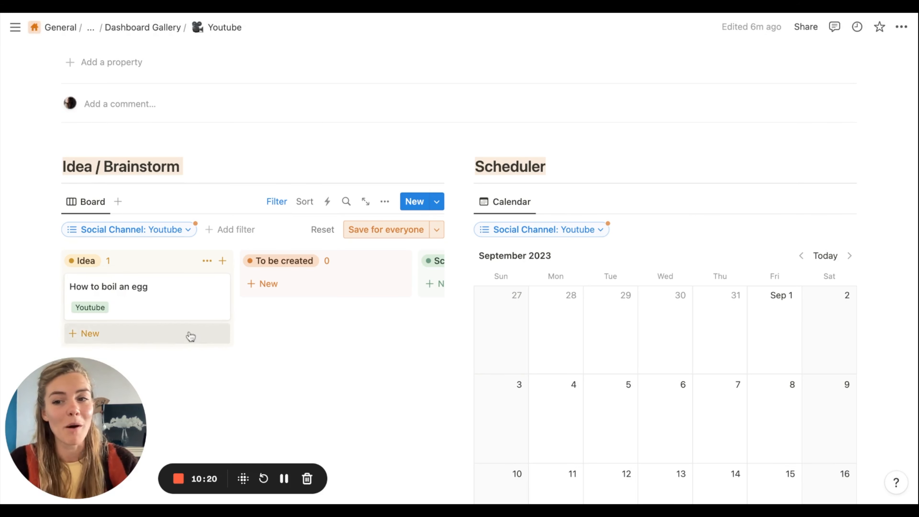
Add a second card named "Where to think about when moving to Madeira island" to the Idea column
left_click(175, 336)
type("Where to think about when moving to Madeira islan")
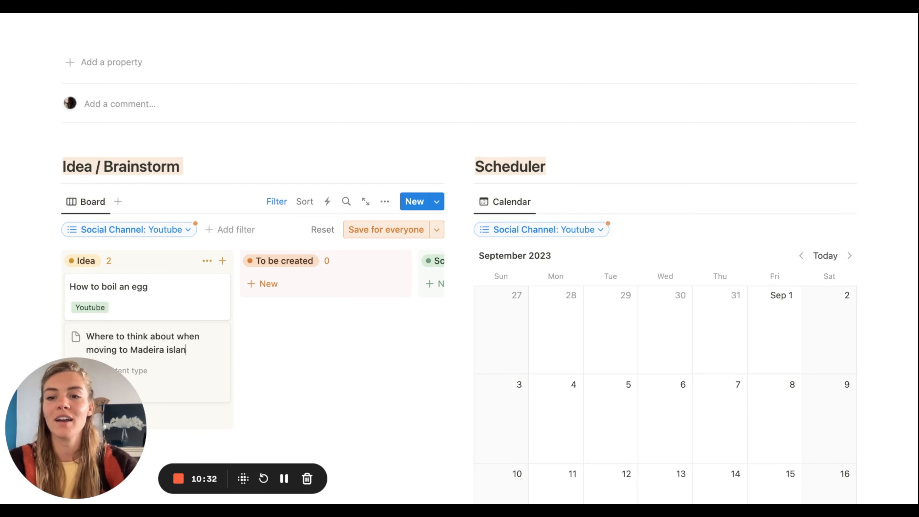
type("d")
key("Escape")
Open the "How to boil an egg" card and set its Content type to Youtube video
scroll(248, 347, "down", 3)
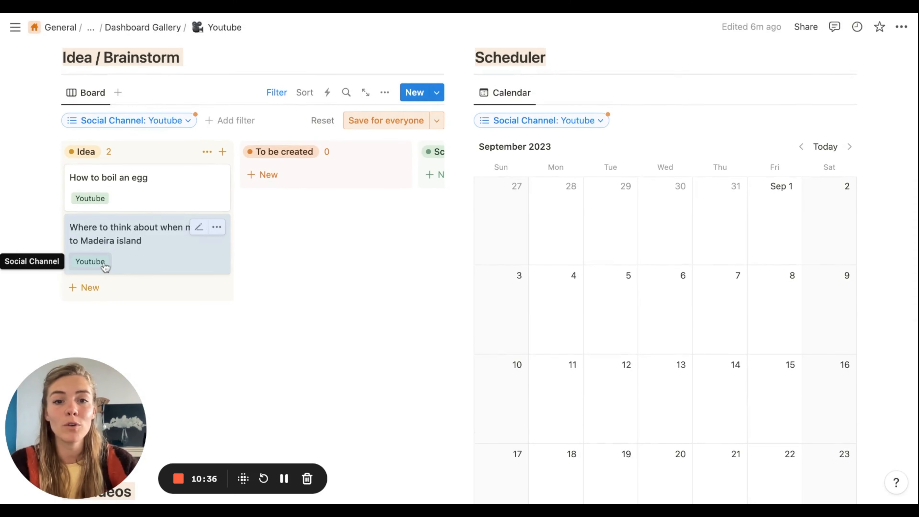
left_click(153, 200)
left_click(614, 160)
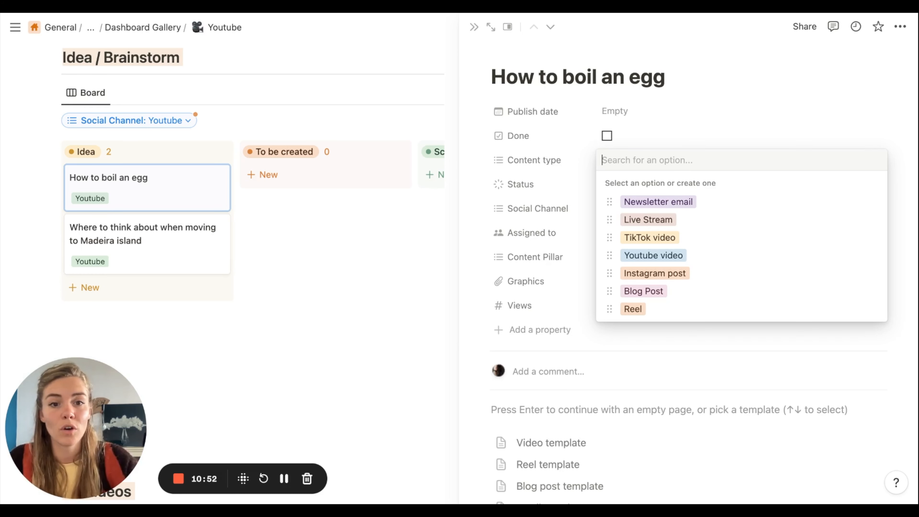
left_click(658, 256)
left_click(548, 191)
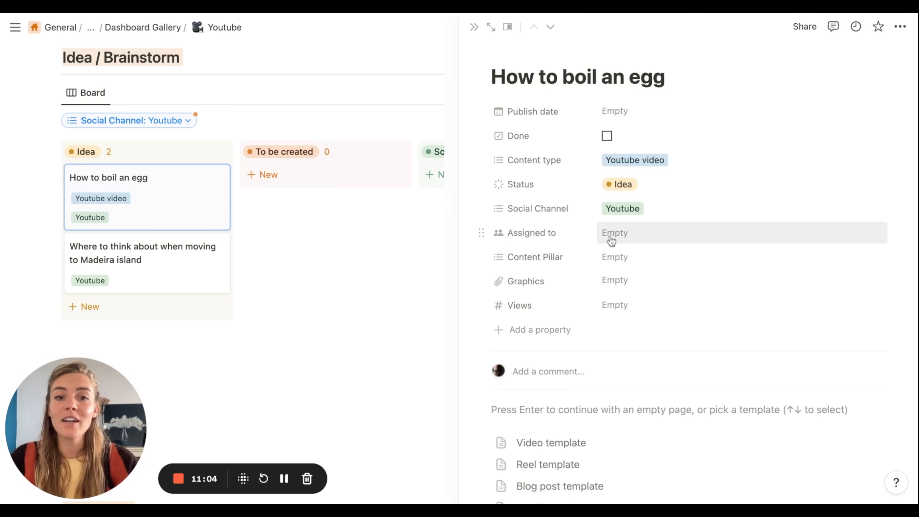
Search the people available for the card's Assigned to property and look through the Content Pillar options
left_click(611, 234)
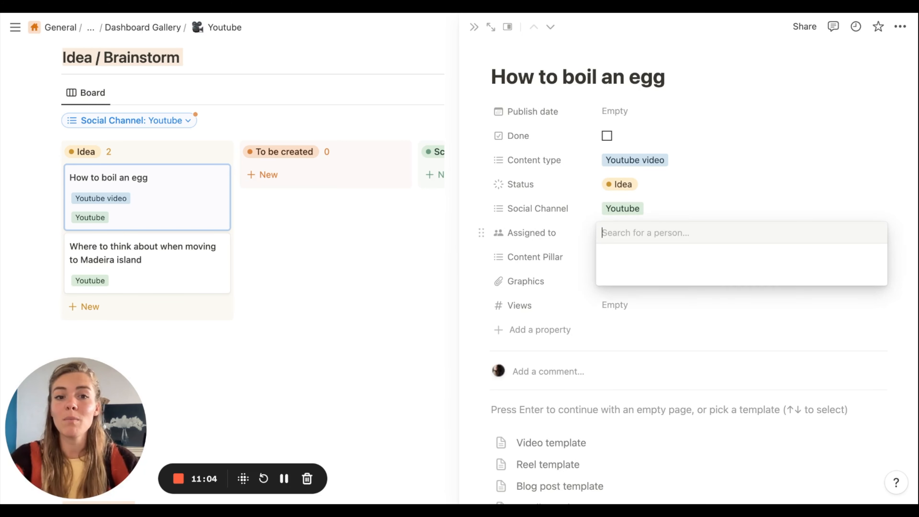
type("\"r")
key("BackSpace")
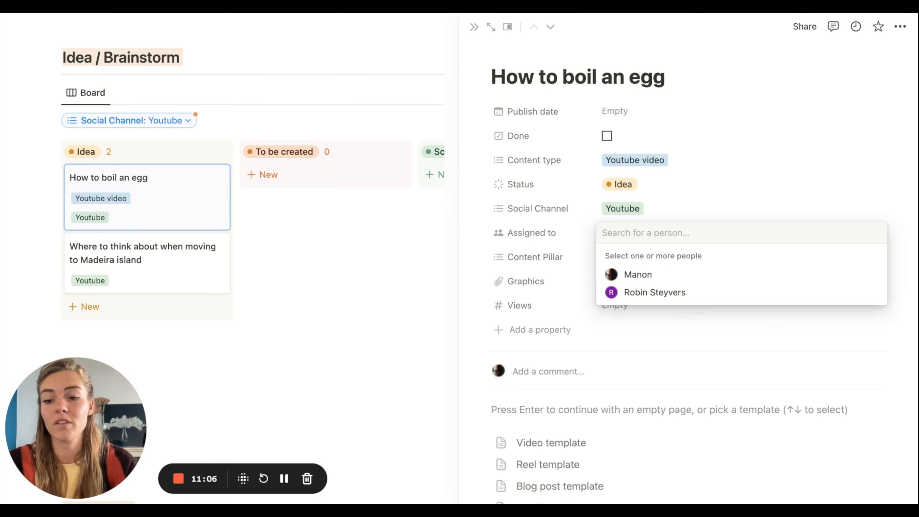
type("@ro")
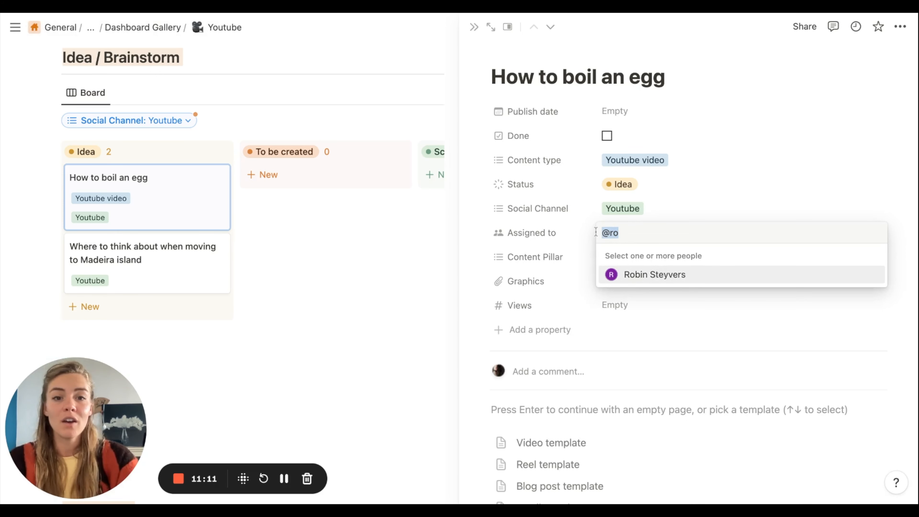
key("BackSpace")
left_click(564, 261)
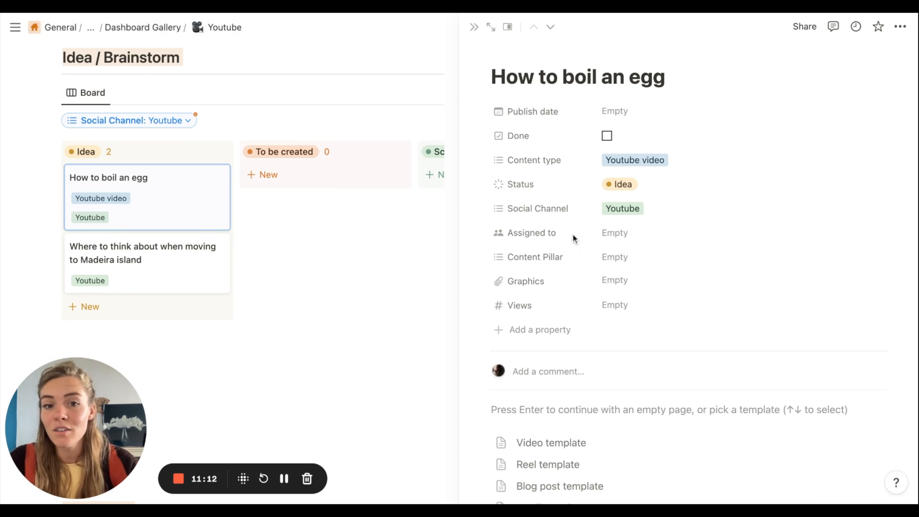
left_click(605, 252)
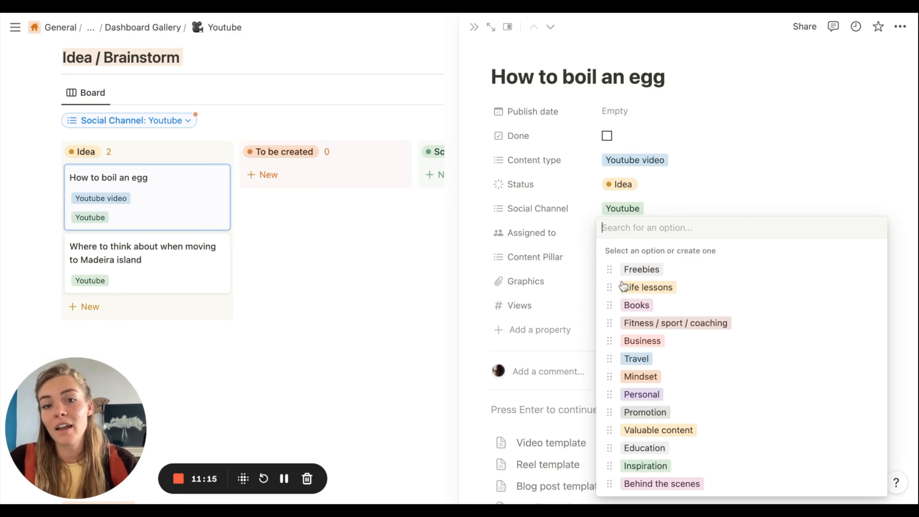
left_click(540, 224)
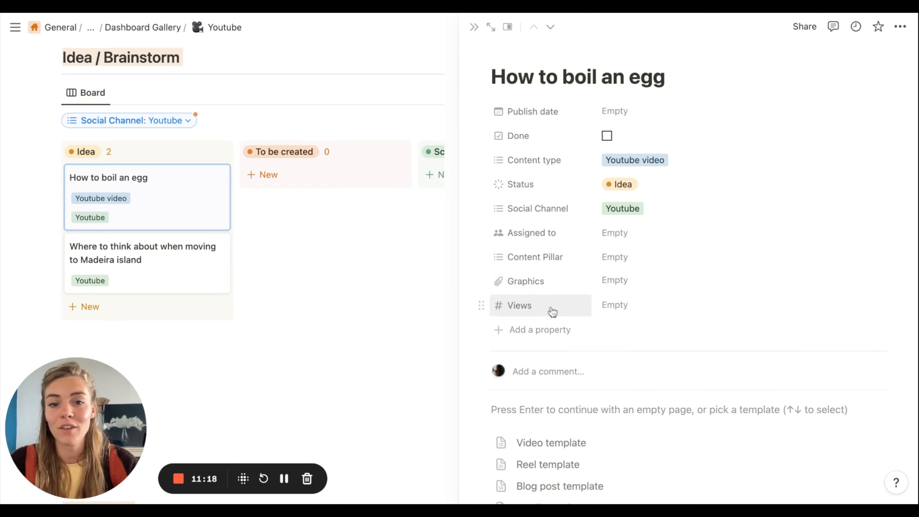
Set the Views property of the "How to boil an egg" card to 10000 and close the card
left_click(615, 306)
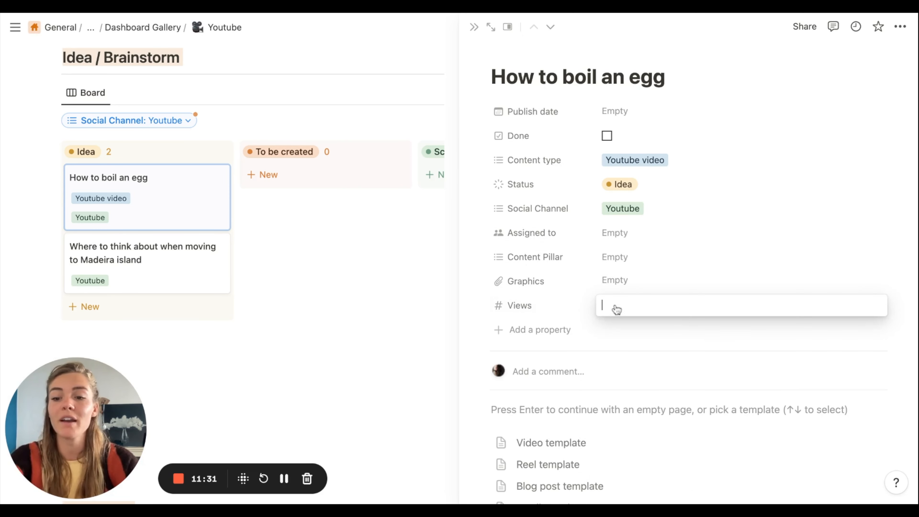
type("10000")
key("Return")
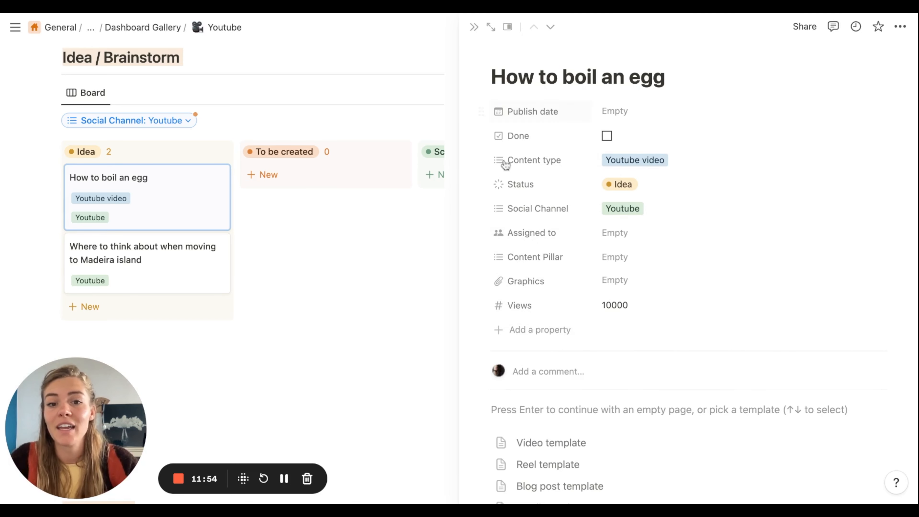
left_click(387, 322)
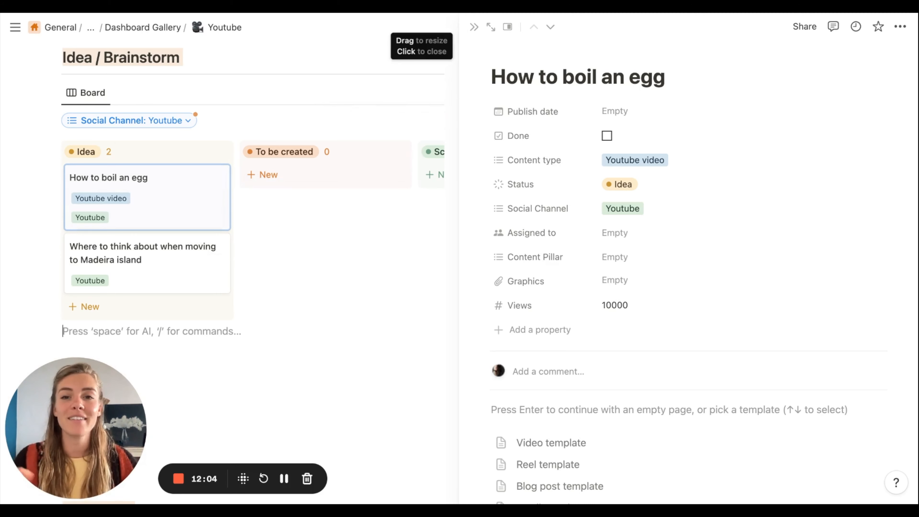
left_click(474, 26)
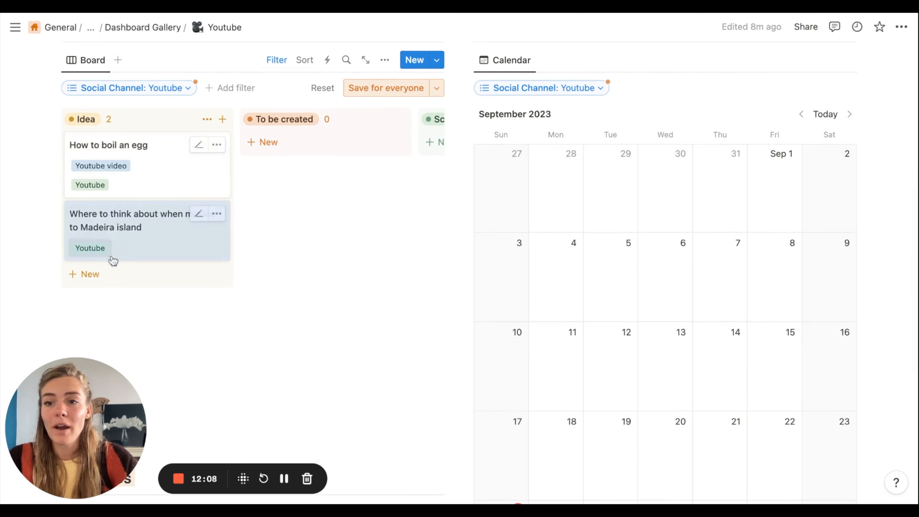
Add an unnamed card to the Idea column and schedule the Madeira island card on September 28 in the Scheduler calendar
left_click(103, 273)
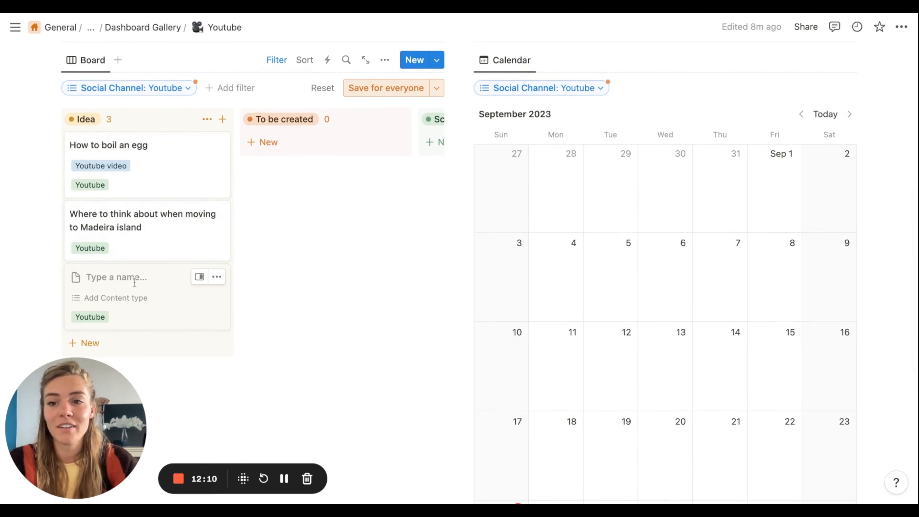
left_click(311, 247)
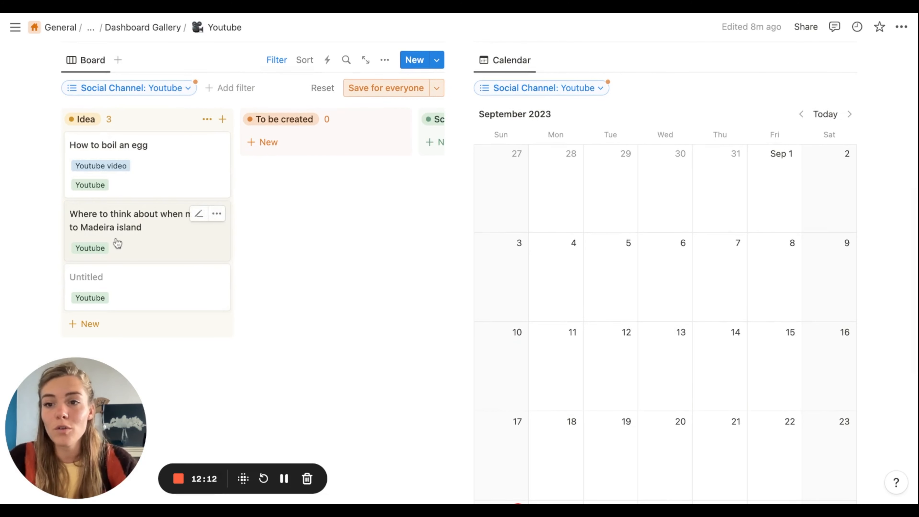
left_click_drag(114, 228, 630, 275)
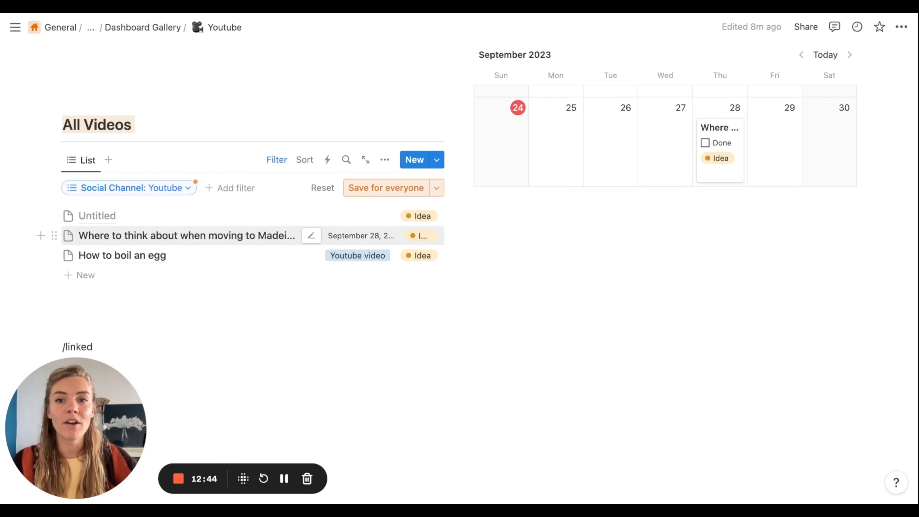
Show the Done property in the All Videos list and tick it for the untitled video
left_click(385, 161)
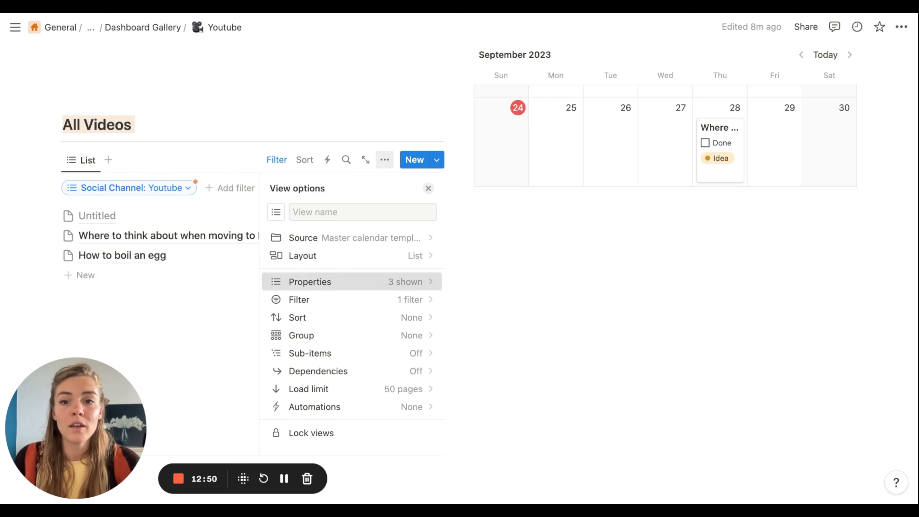
left_click(334, 281)
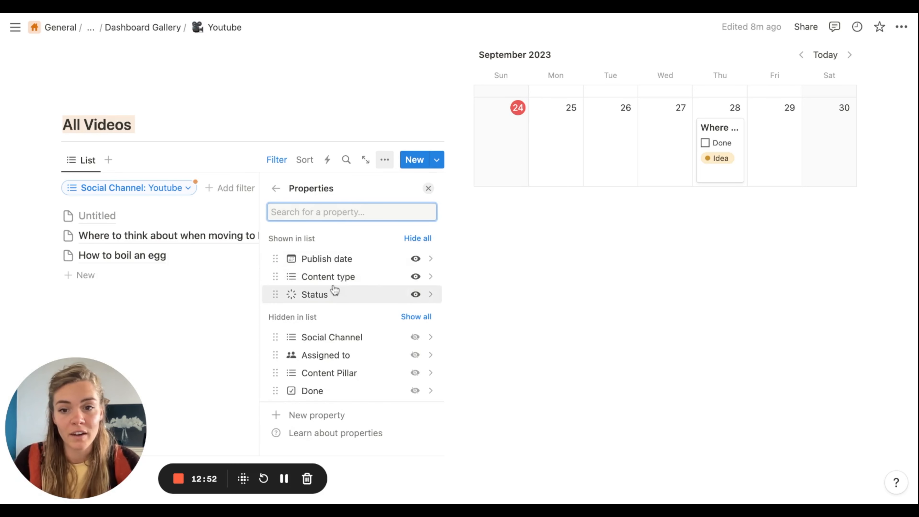
scroll(363, 335, "down", 3)
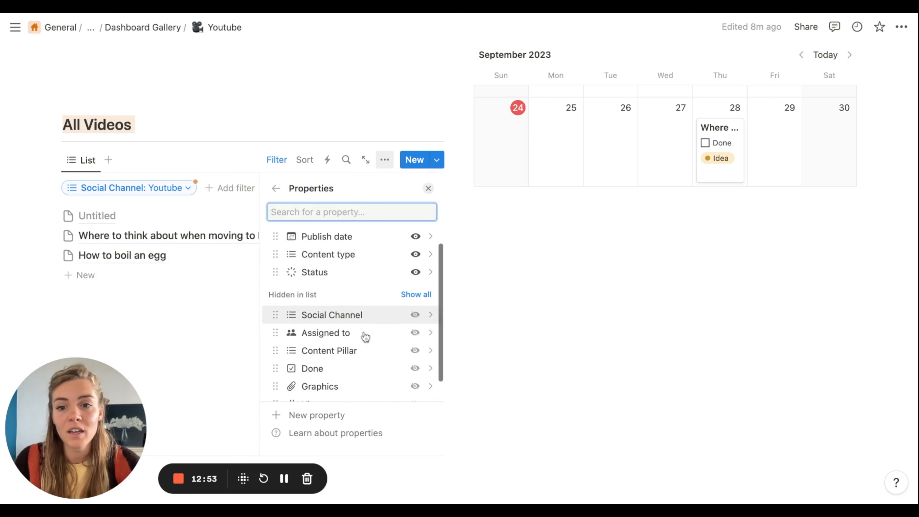
left_click(415, 352)
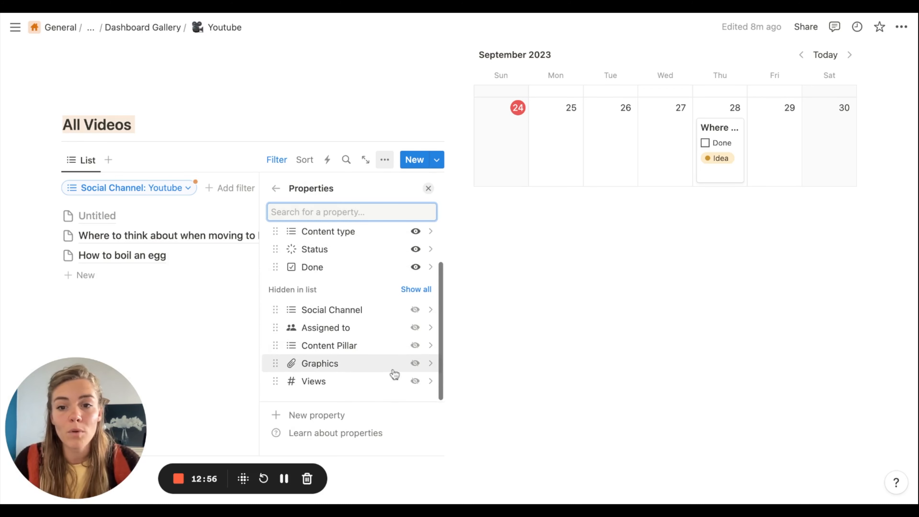
left_click(254, 289)
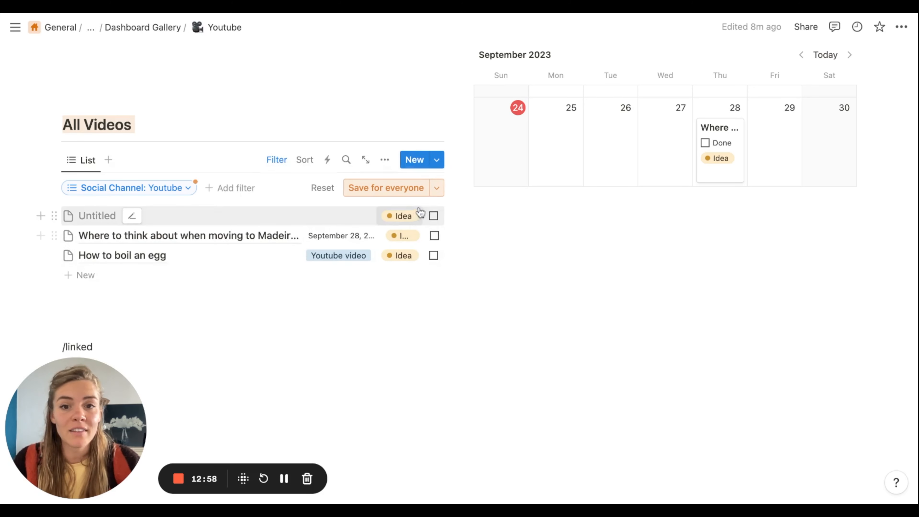
left_click(433, 216)
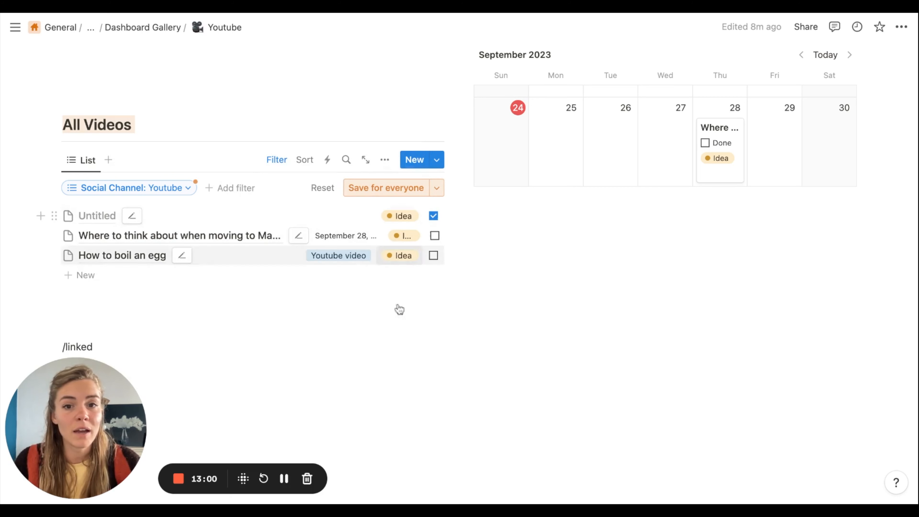
left_click(434, 236)
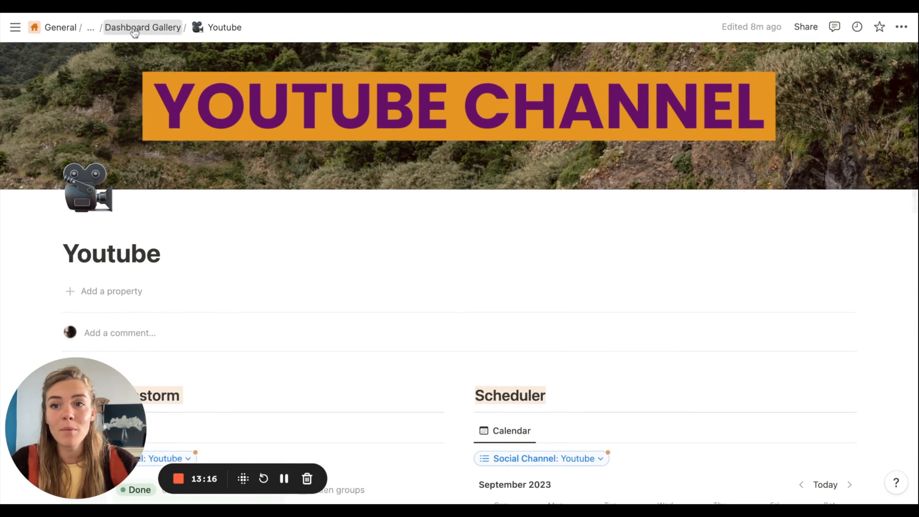
Go back to the Content Creation Template page, check its master calendar, and open the Social media dashboard as a full page
left_click(137, 29)
left_click(161, 29)
scroll(225, 248, "down", 15)
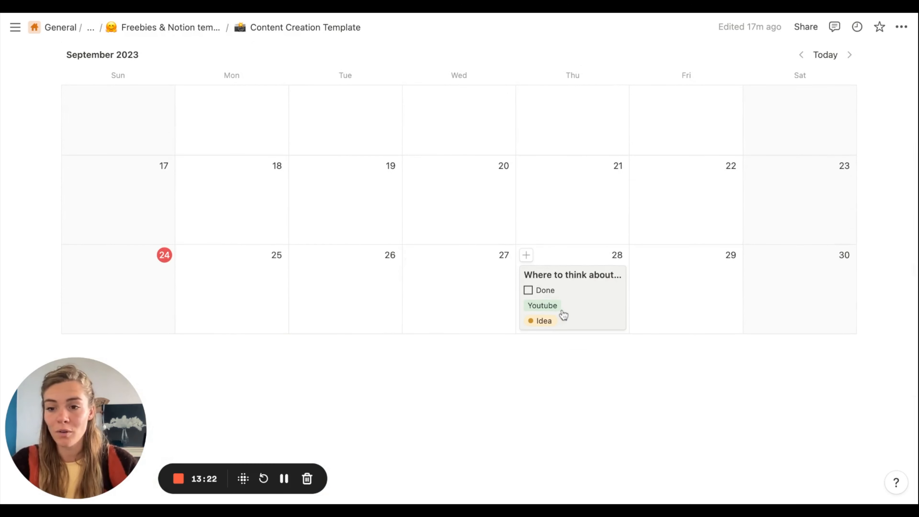
left_click(353, 181)
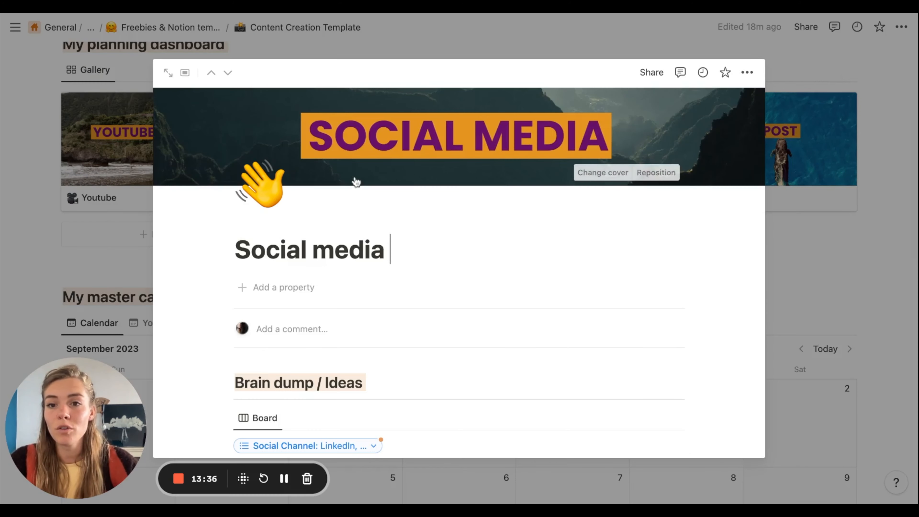
left_click(166, 69)
scroll(318, 342, "down", 10)
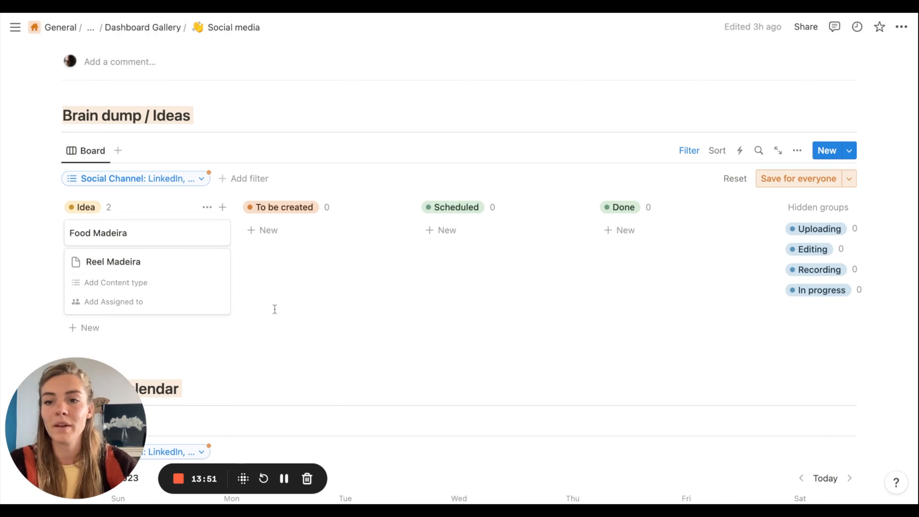
Add a card named "How to work with Notion" to the Idea column of the Brain dump / Ideas board
left_click(273, 310)
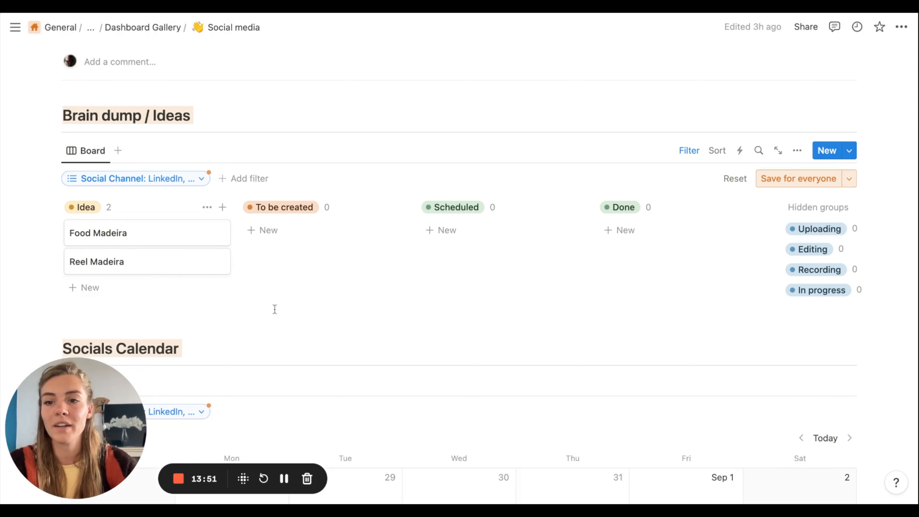
left_click(131, 288)
type("How to work with Not")
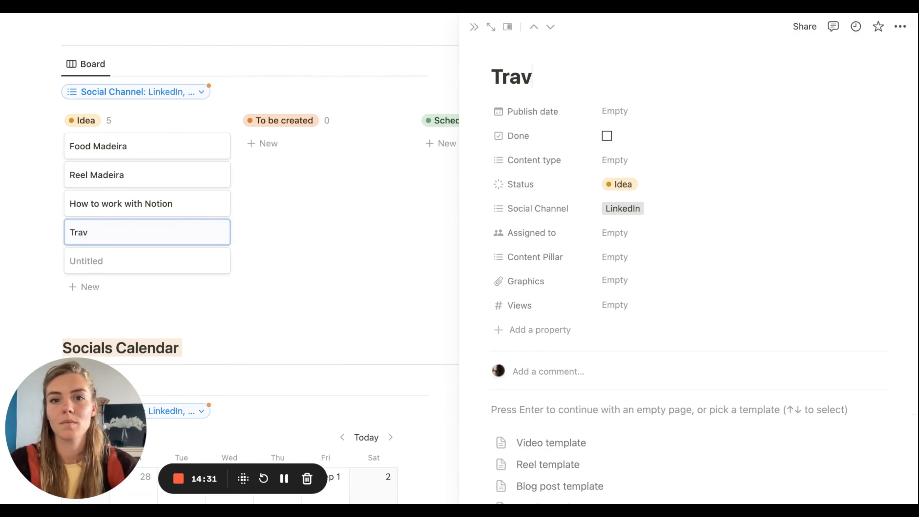
Complete the title of the open idea card as "Travel pack list Madeira"
type("el pa")
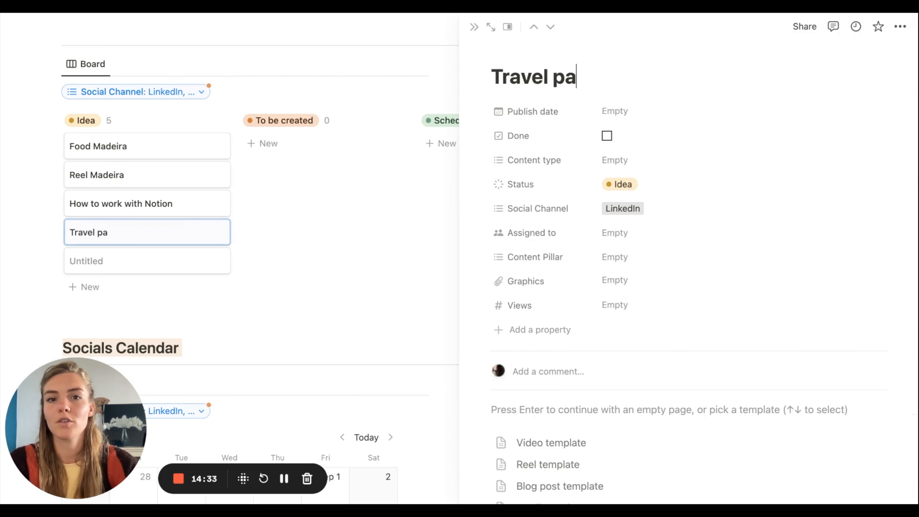
type("ck list Madeirs")
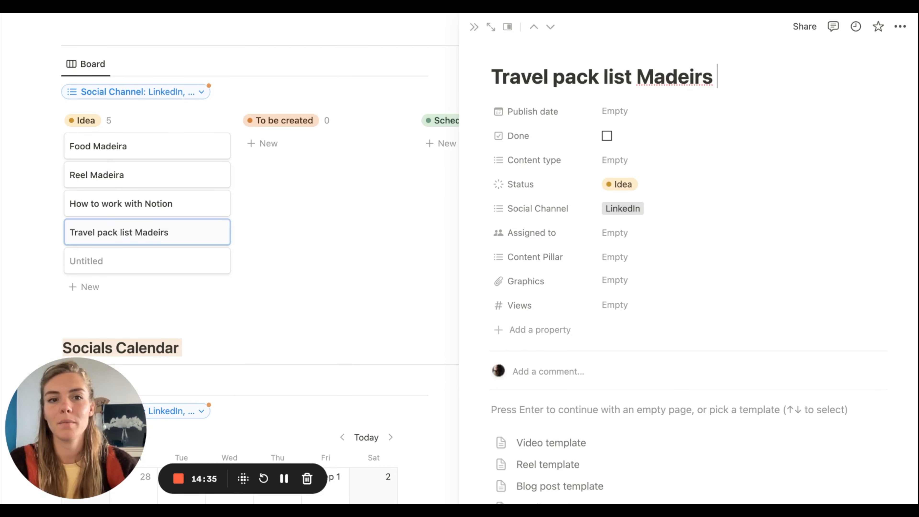
key("BackSpace")
type("a")
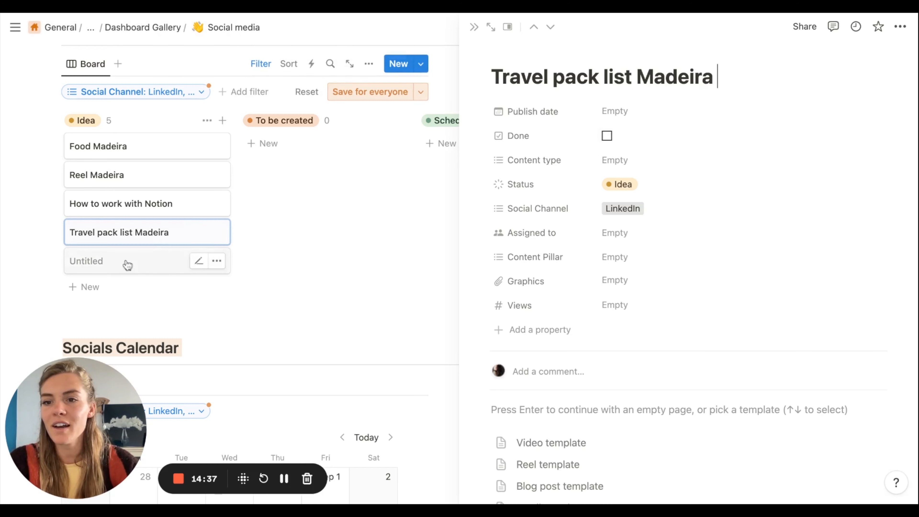
Name the untitled card in the Idea column "Lessons as an entrepreneur so far" and close it
left_click(125, 262)
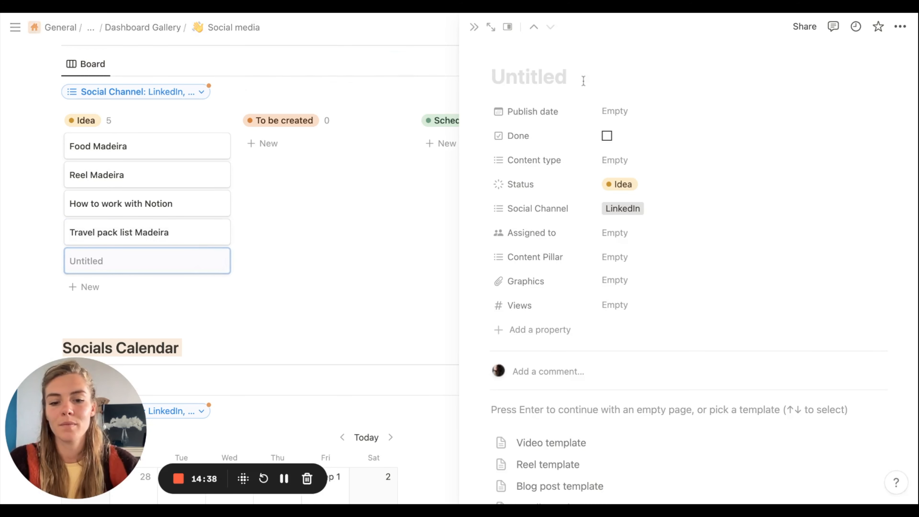
type("Lessons as")
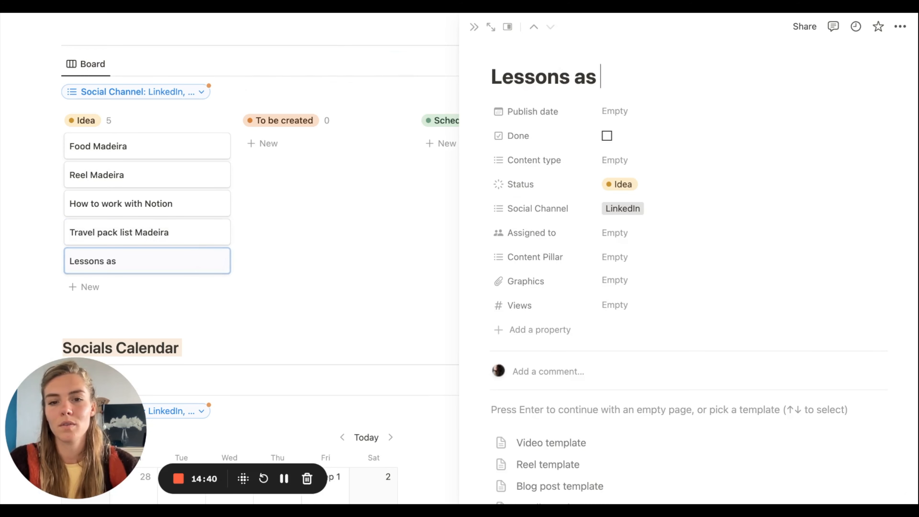
type(" an ent")
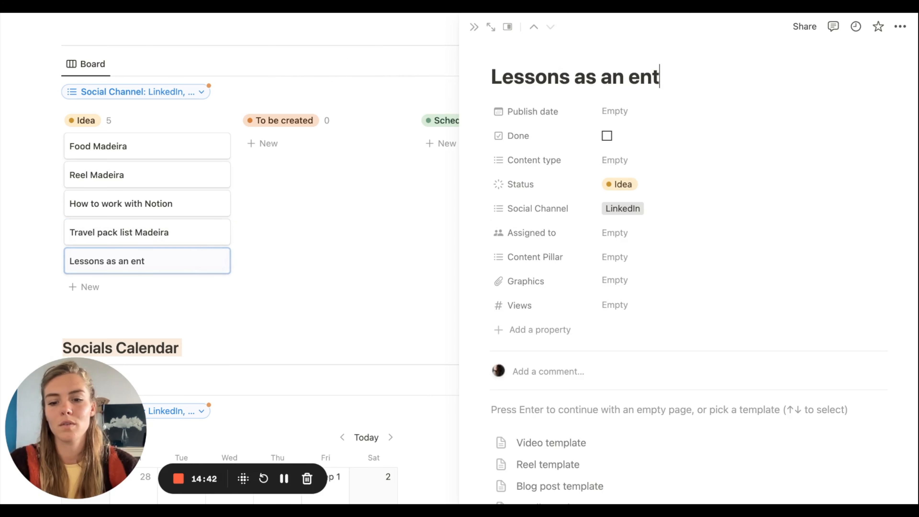
type("repreneur s")
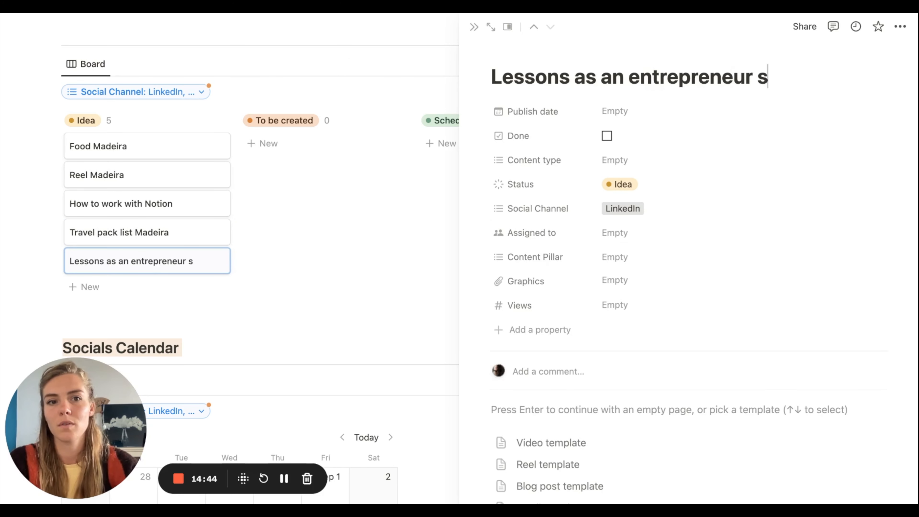
type("o far")
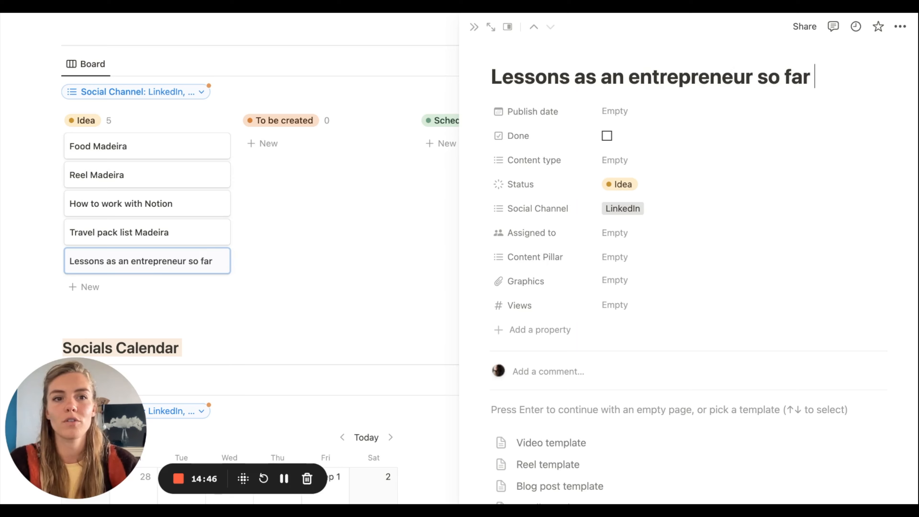
left_click(303, 237)
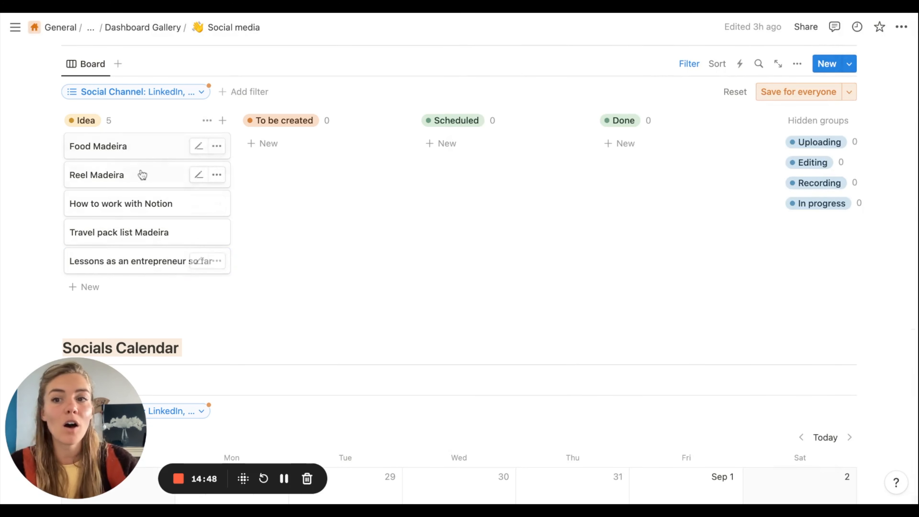
Open the Food Madeira card and move the Blog/website option above LinkedIn in its Social Channel list
left_click(125, 154)
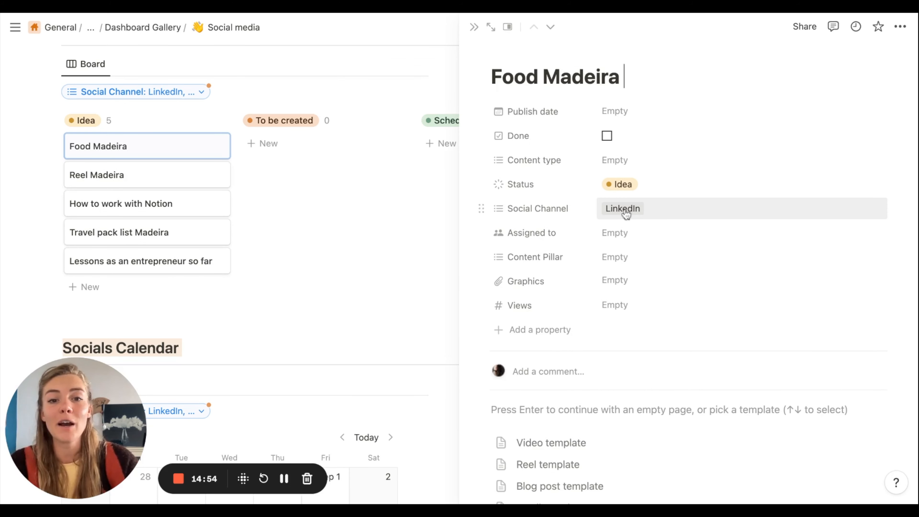
left_click(626, 214)
mouse_move(609, 268)
left_mouse_down()
mouse_move(611, 259)
mouse_move(611, 275)
left_mouse_up()
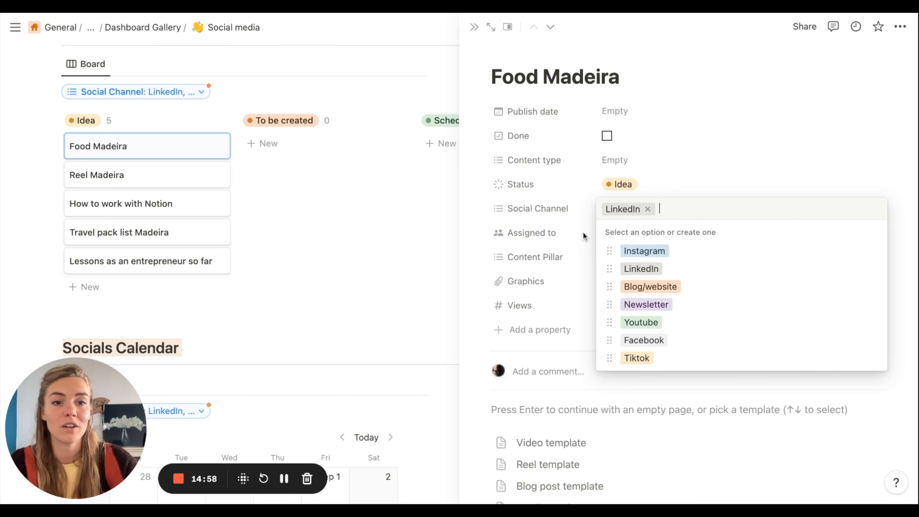
left_click_drag(610, 284, 610, 269)
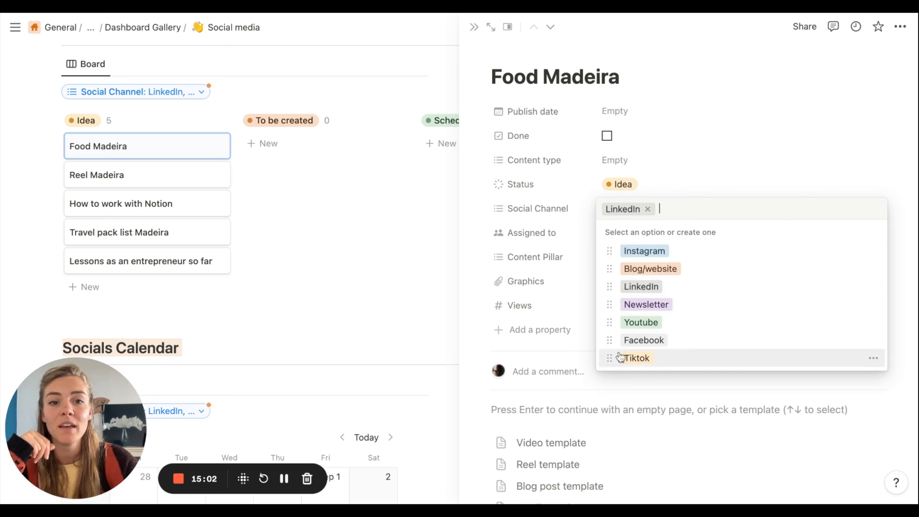
left_click(578, 216)
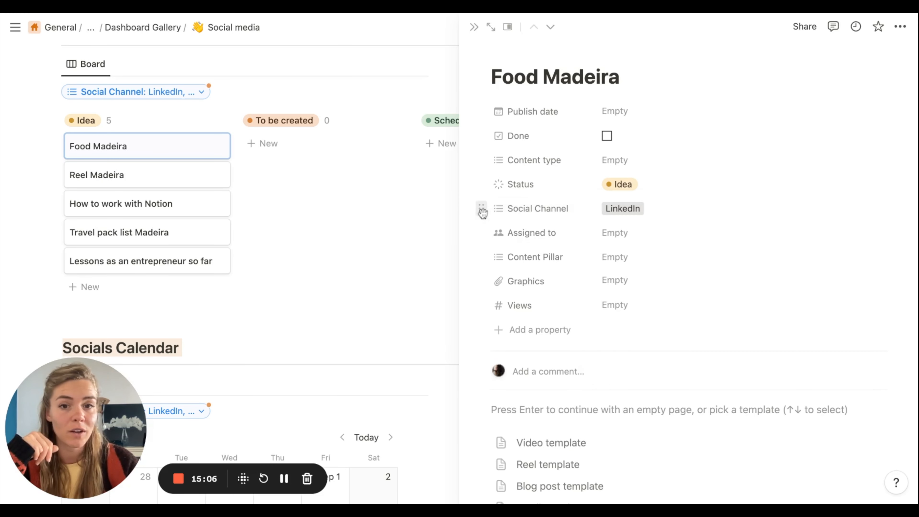
Examine the type, sort order and options in the settings of the Social Channel property
left_click(481, 210)
left_click(519, 251)
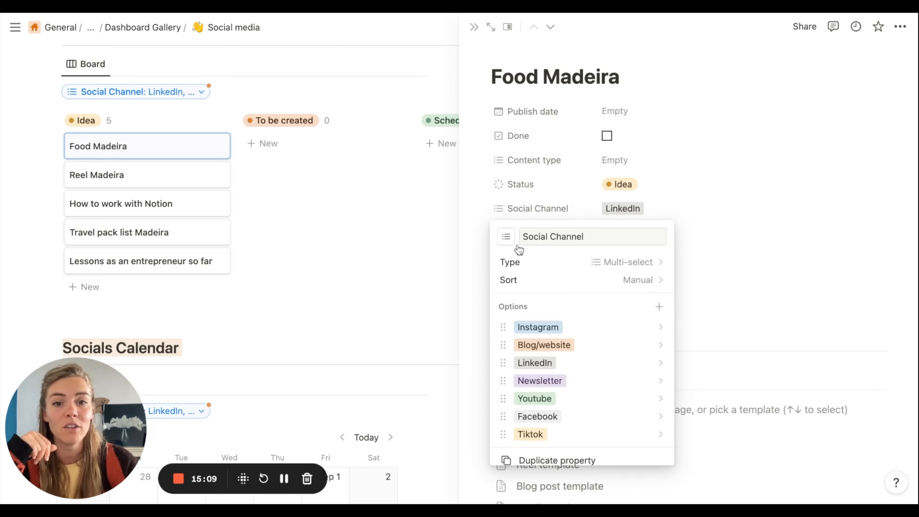
scroll(524, 348, "down", 2)
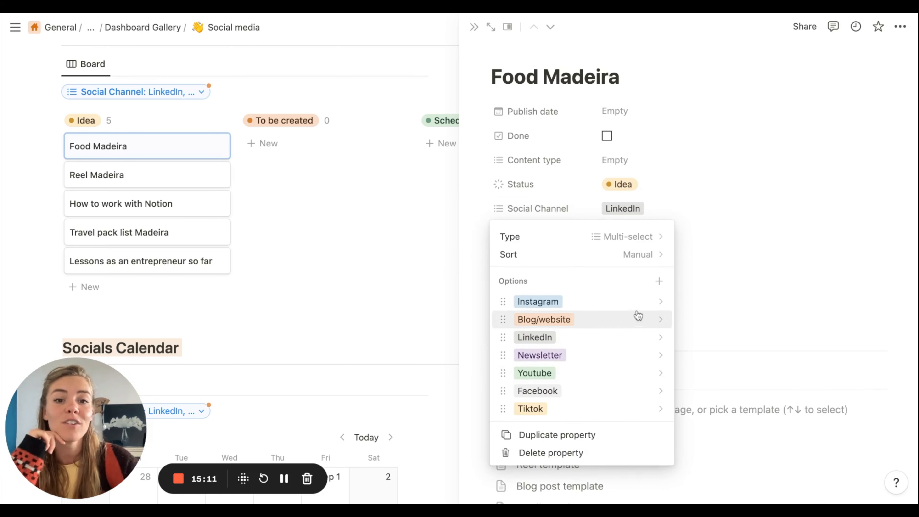
left_click(562, 199)
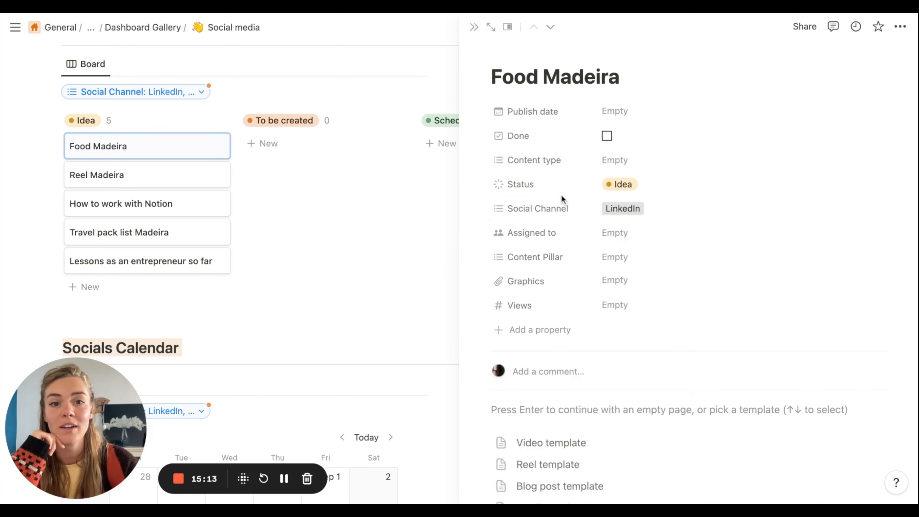
Add Instagram to the Food Madeira card's social channels and Tiktok to the Reel Madeira card's
left_click(616, 214)
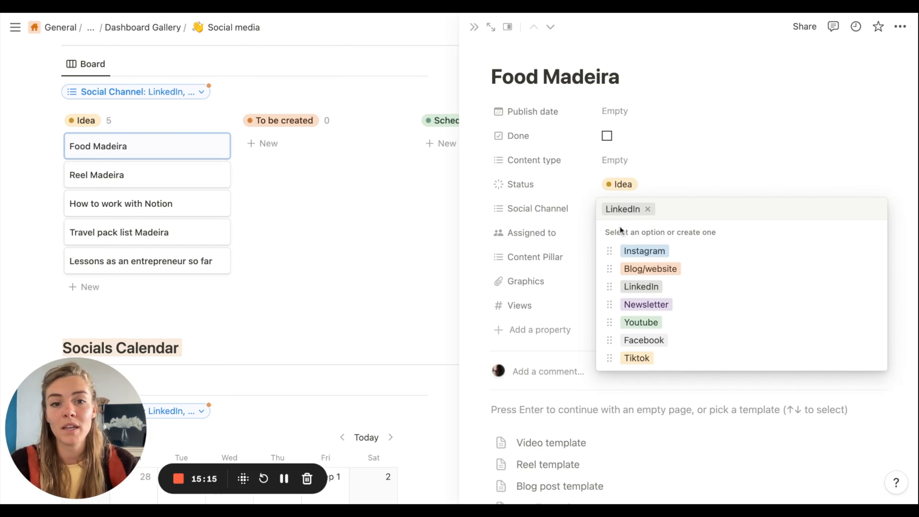
left_click(625, 251)
left_click(651, 211)
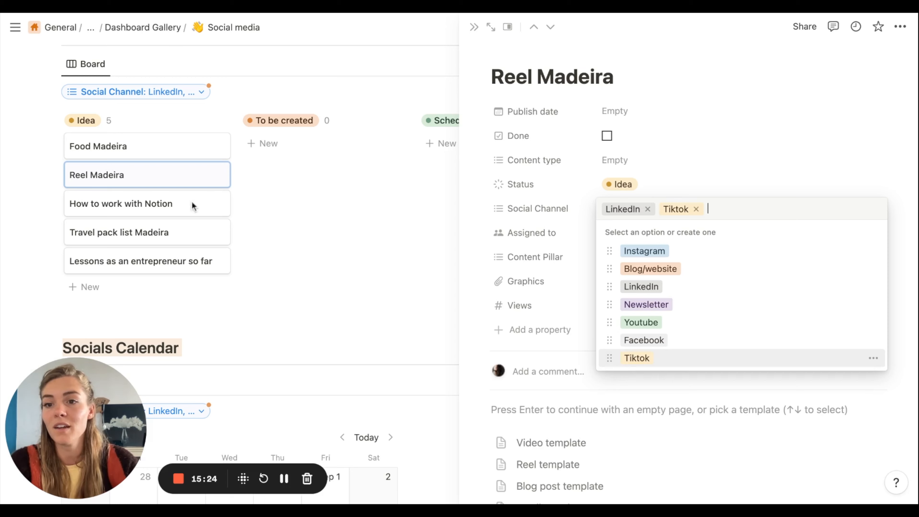
left_click(189, 209)
left_click(188, 209)
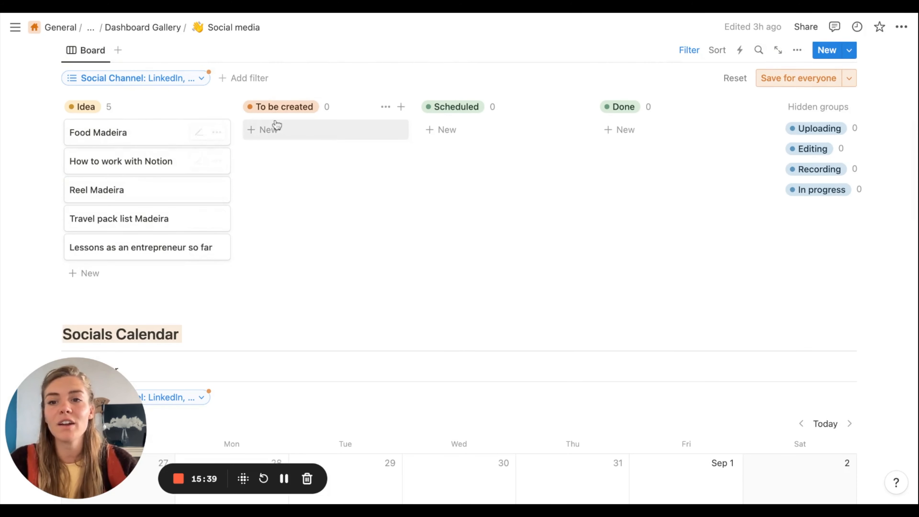
Move the Travel pack list Madeira card from Idea to To be created and on to Scheduled
left_click_drag(124, 224, 275, 130)
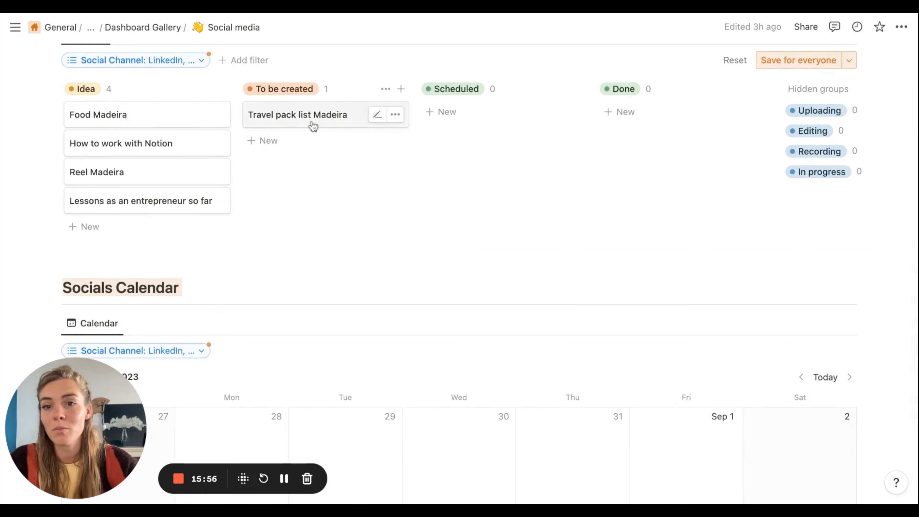
scroll(357, 265, "down", 5)
left_click_drag(312, 125, 470, 251)
scroll(328, 248, "up", 10)
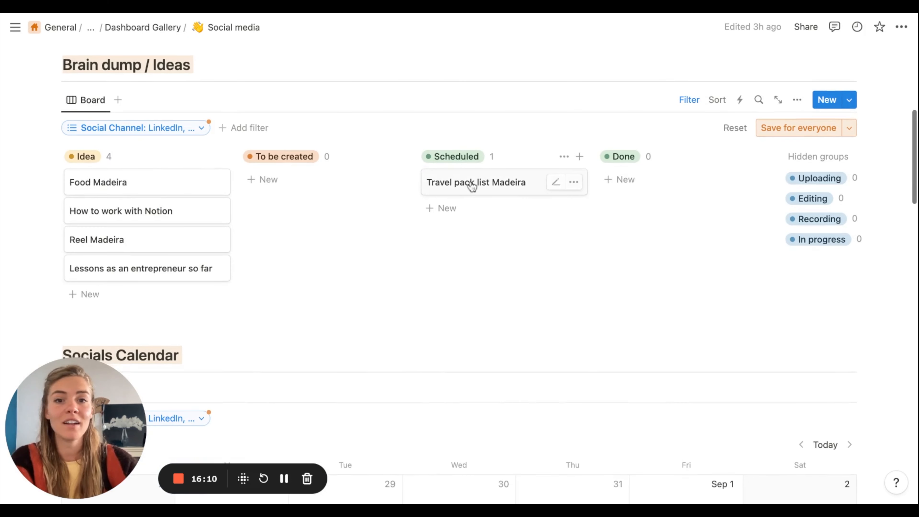
Tick Travel pack list Madeira as done in the Socials Calendar and move its board card to the Done column
scroll(470, 185, "down", 8)
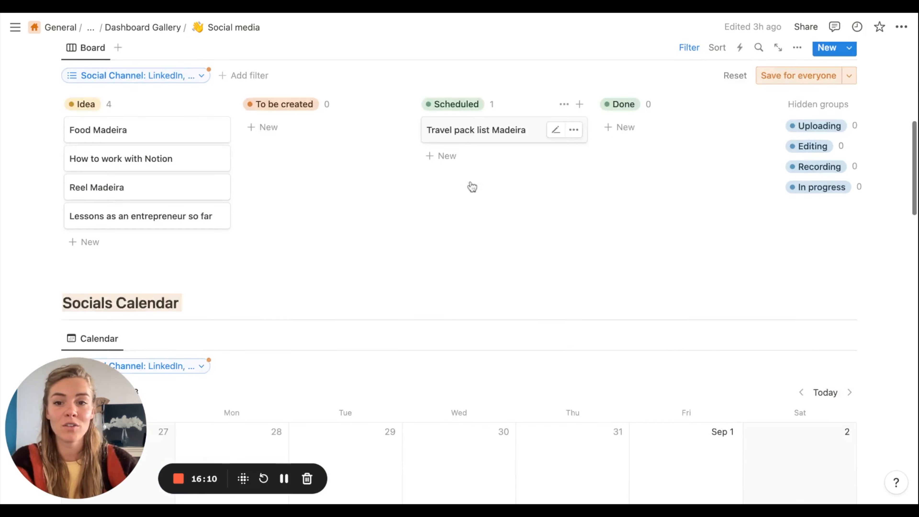
scroll(345, 344, "up", 6)
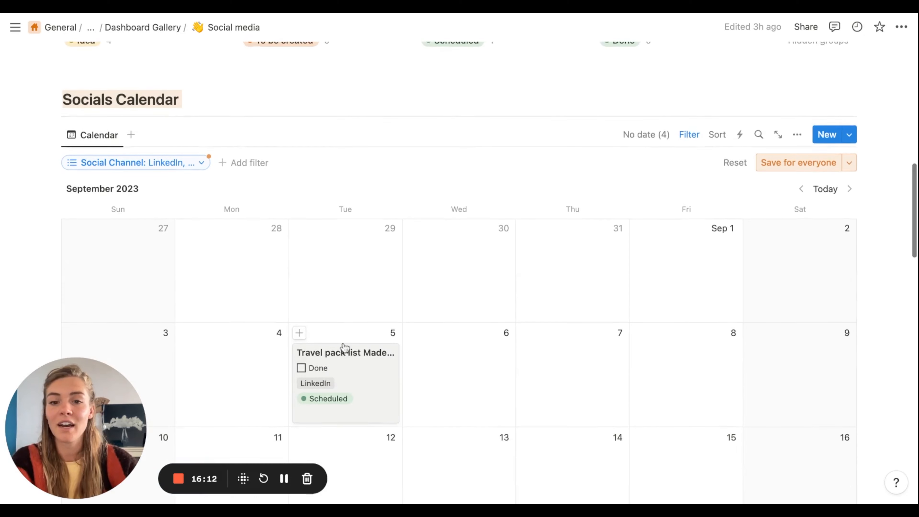
scroll(345, 347, "down", 6)
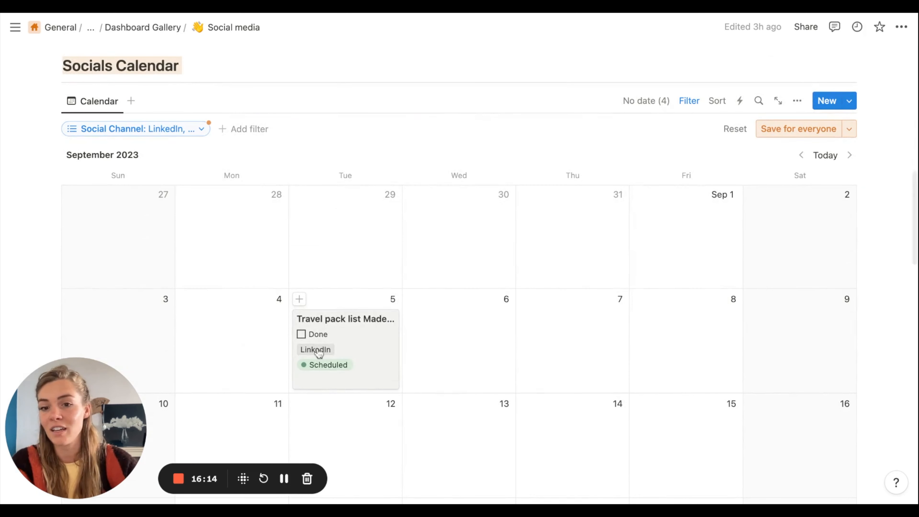
left_click(304, 335)
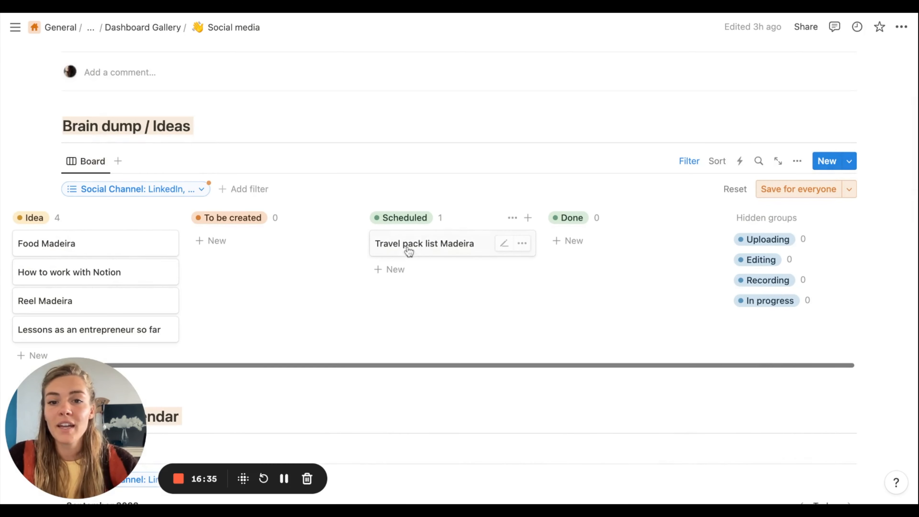
left_click_drag(405, 248, 537, 277)
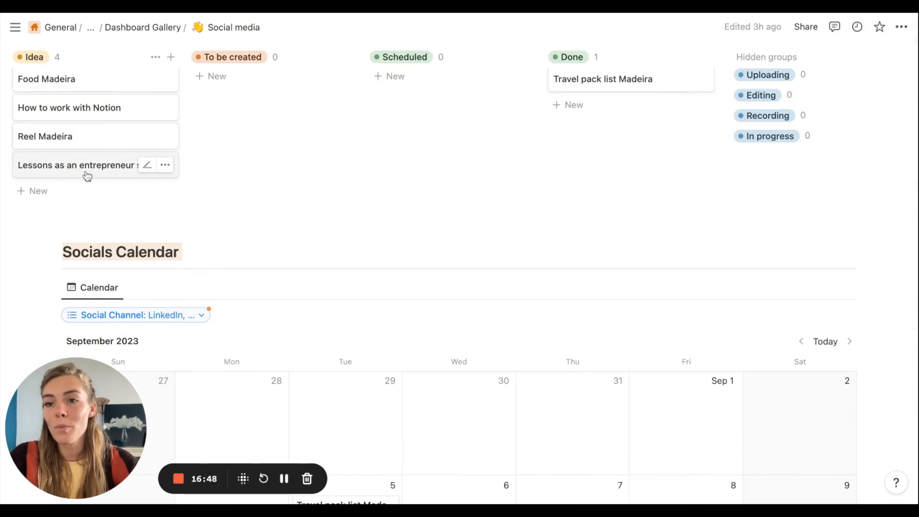
Apply the template with Workflow and Caption sections to the "Lessons as an entrepreneur so far" card and open its How to Batch content page
left_click(86, 169)
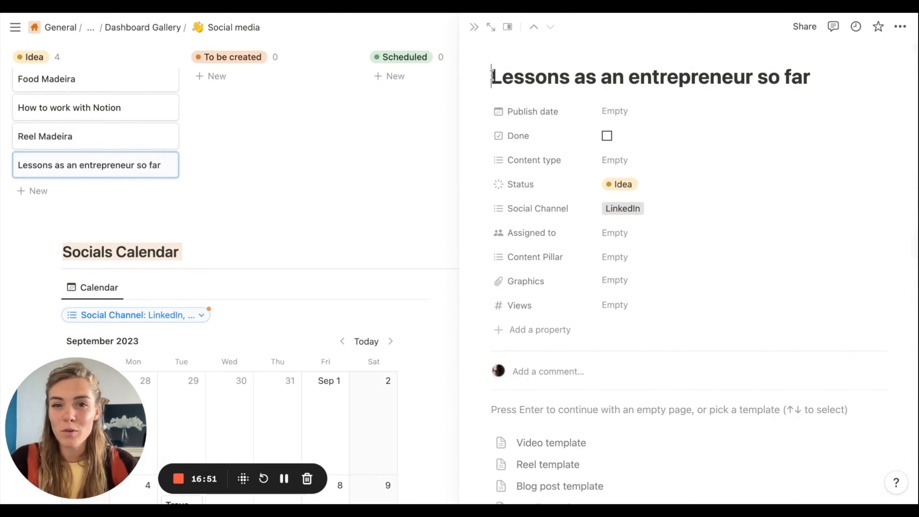
left_click_drag(819, 72, 492, 76)
scroll(539, 152, "down", 2)
scroll(543, 442, "up", 2)
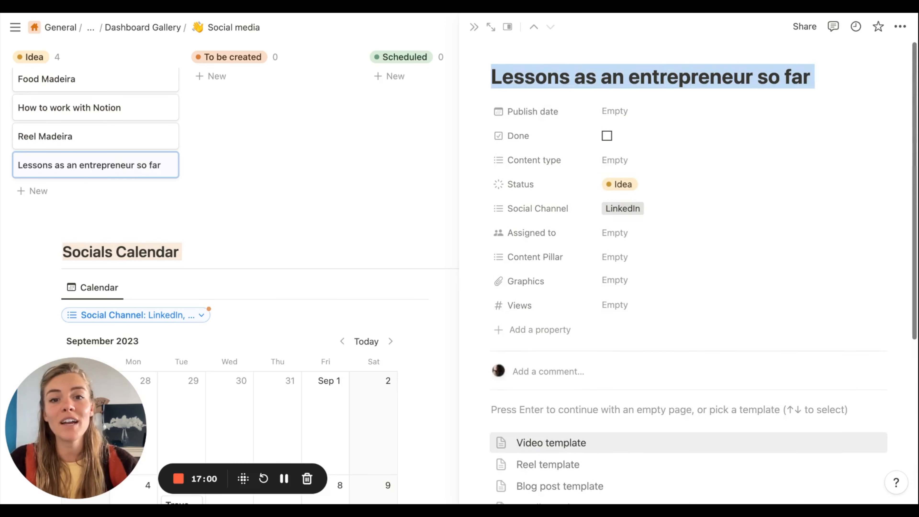
scroll(688, 272, "down", 6)
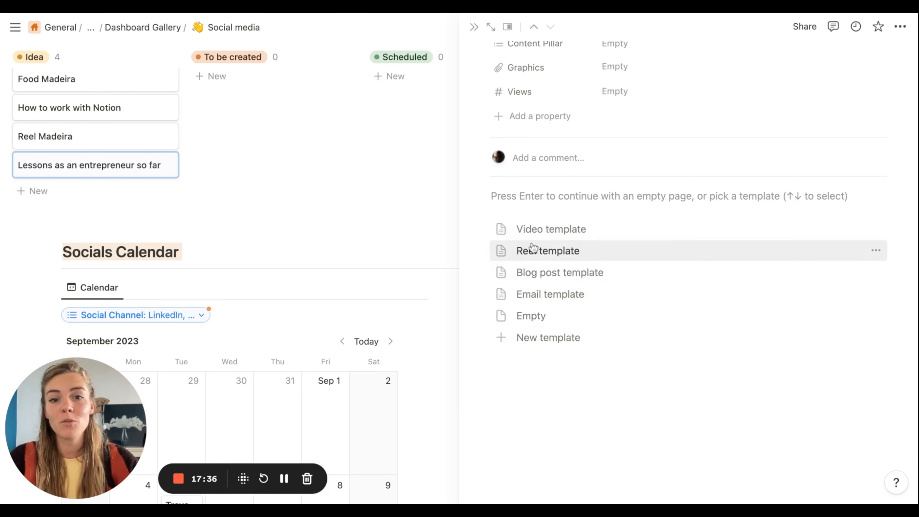
left_click(530, 230)
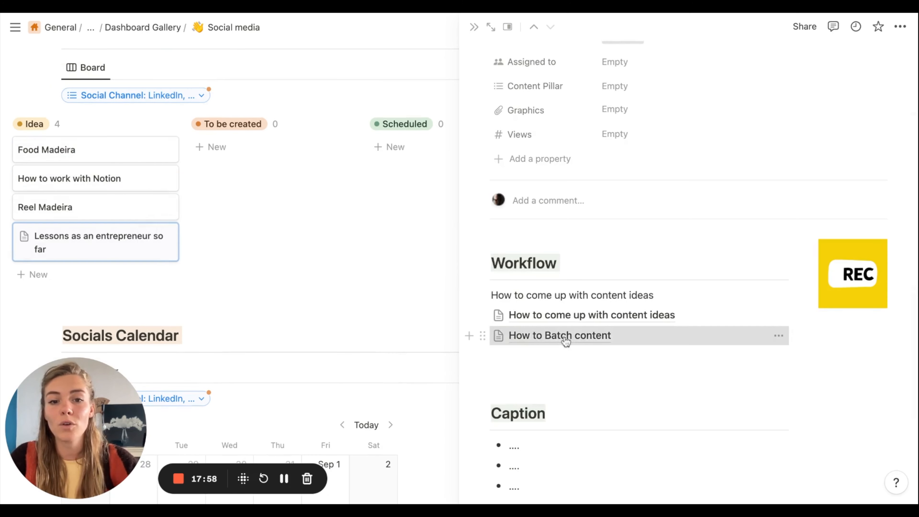
left_click(561, 335)
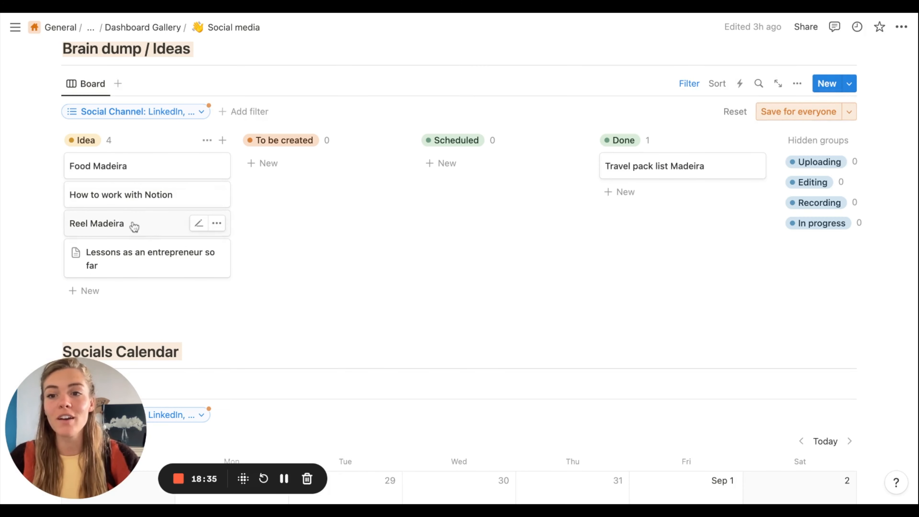
Apply the Reel template to the Reel Madeira card and open the card as a full page
left_click(134, 226)
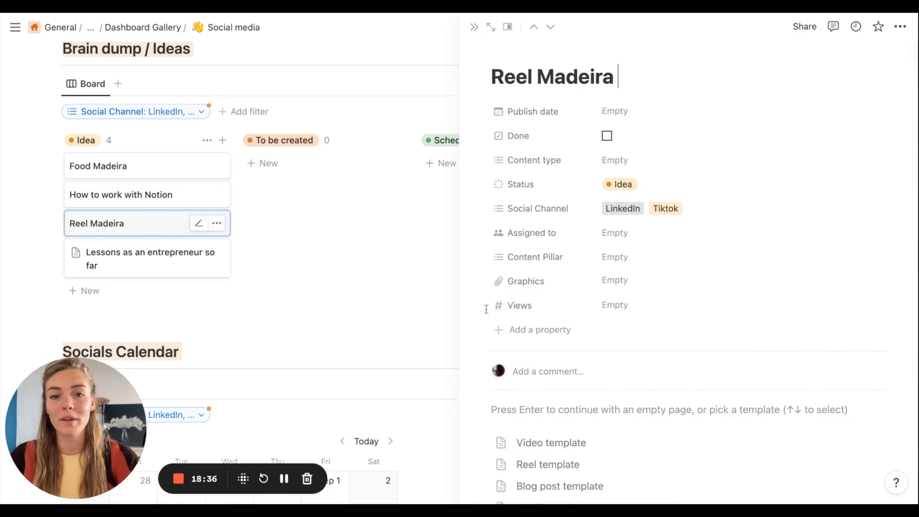
scroll(574, 318, "down", 3)
left_click(550, 385)
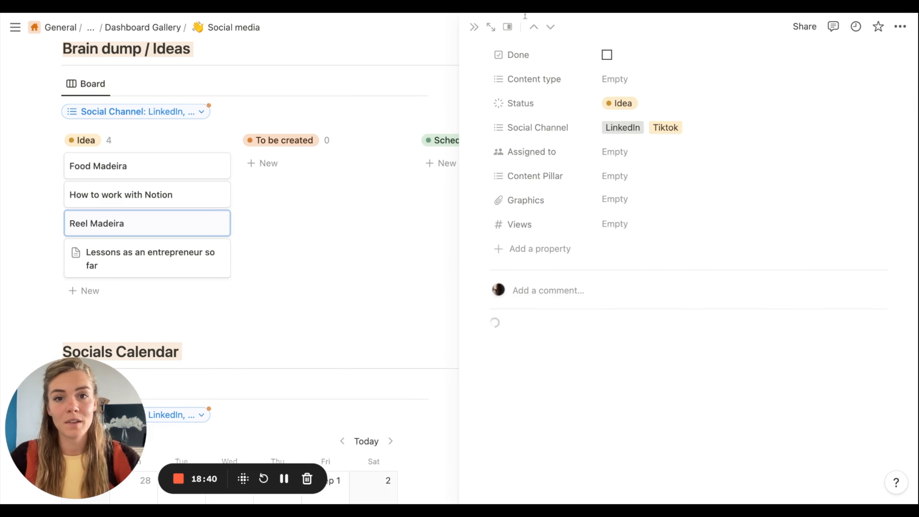
left_click(491, 27)
Replace the first placeholder bullet under Video clips with "Me working behind the laptop"
scroll(394, 281, "down", 6)
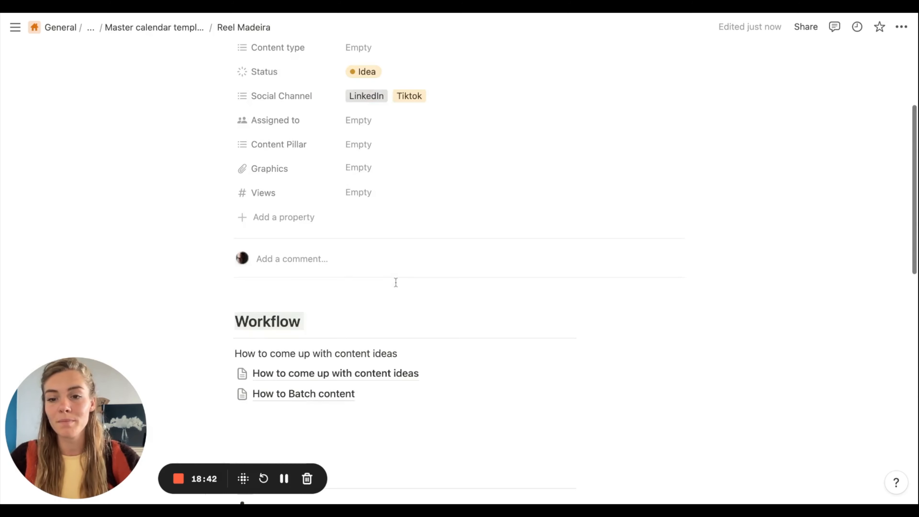
scroll(422, 326, "down", 5)
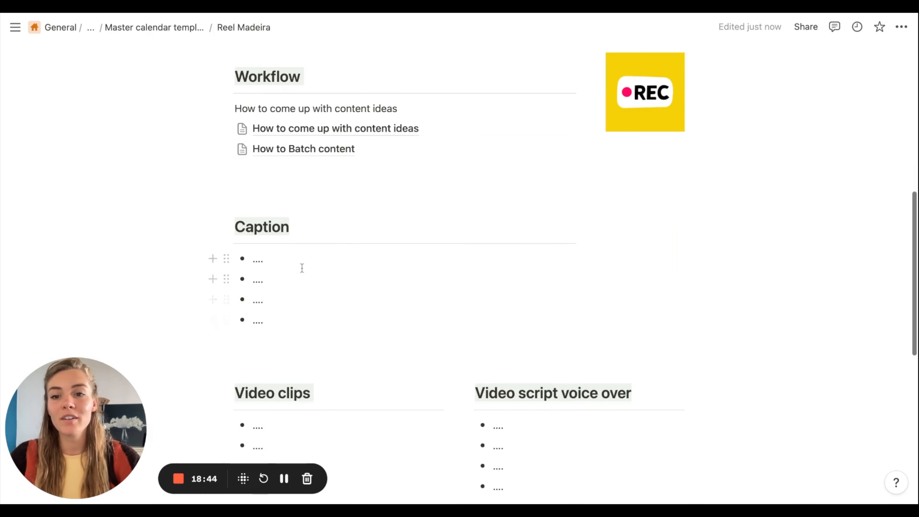
scroll(292, 263, "down", 2)
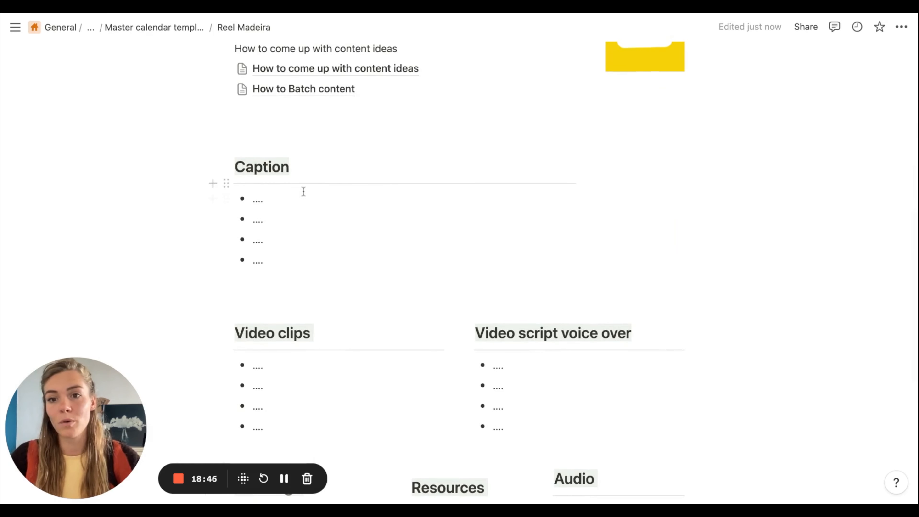
scroll(291, 227, "down", 2)
left_click(277, 276)
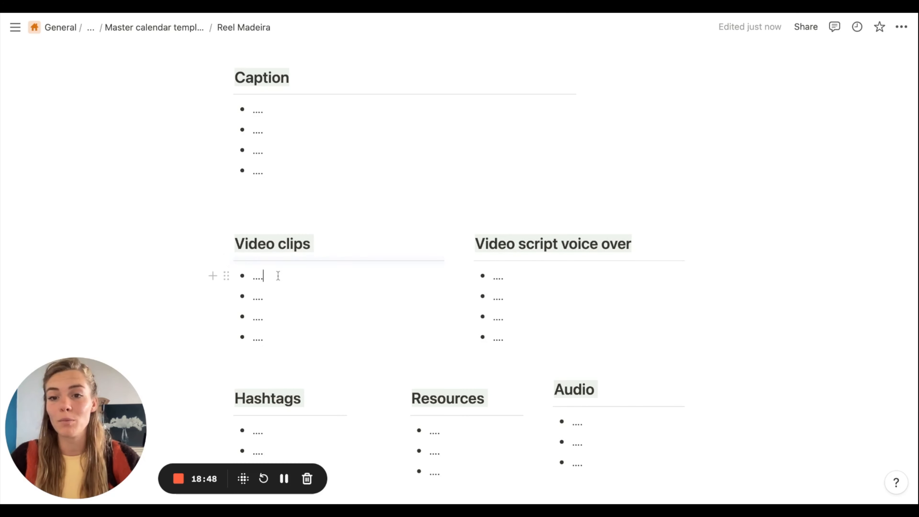
key("BackSpace")
key("BackSpace")
key("BackSpace")
key("BackSpace")
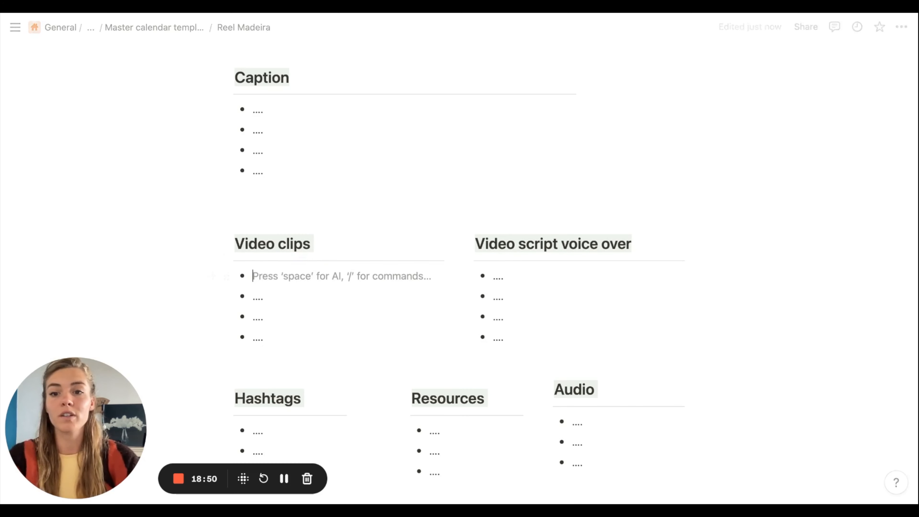
type("Me working begin")
key("BackSpace")
type("hinf hr ")
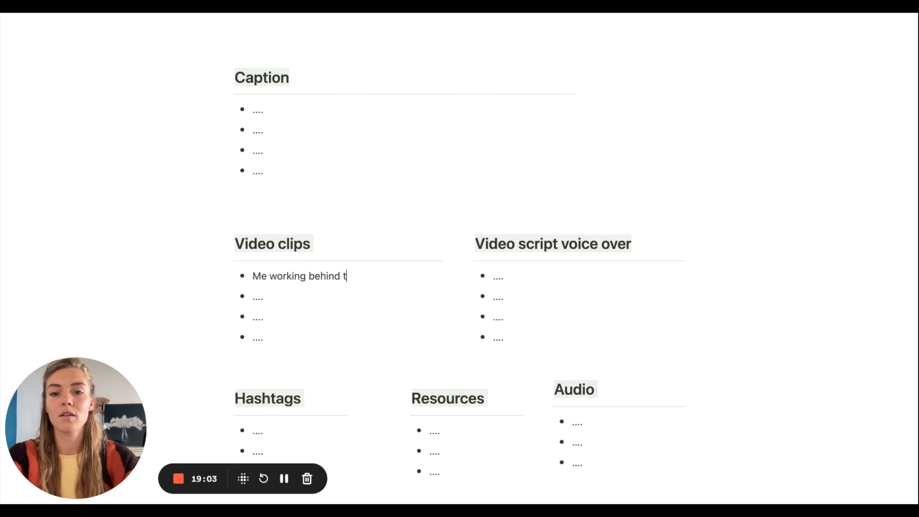
type(" laptop")
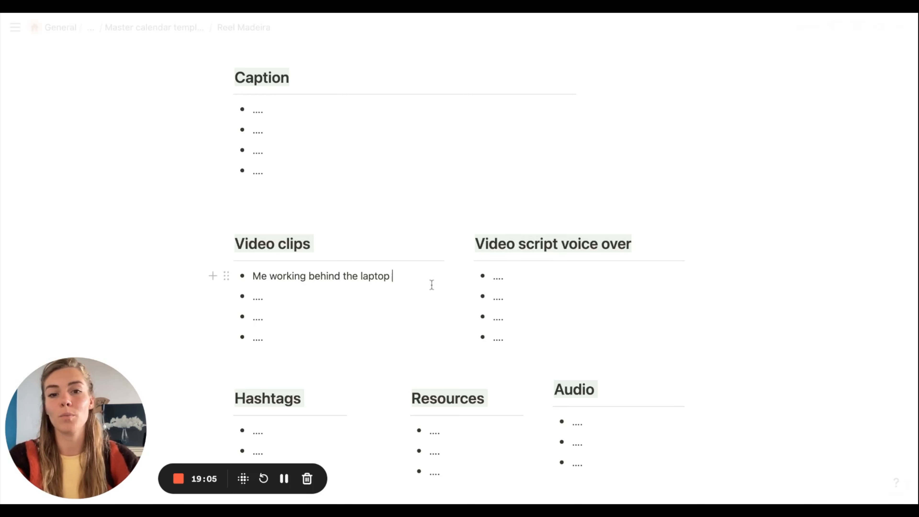
Look through the Video script voice over, Hashtags, Resources and Audio sections of the Reel Madeira page
left_click(516, 275)
scroll(515, 275, "down", 5)
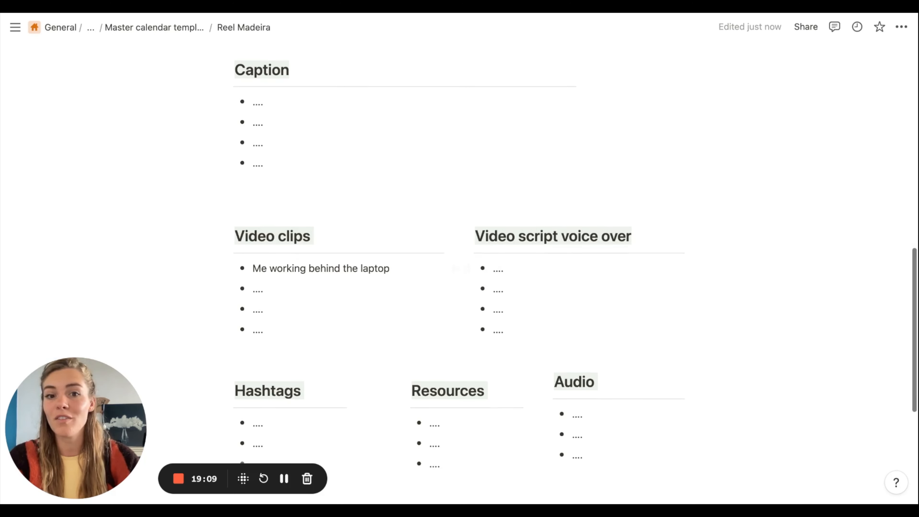
left_click(289, 303)
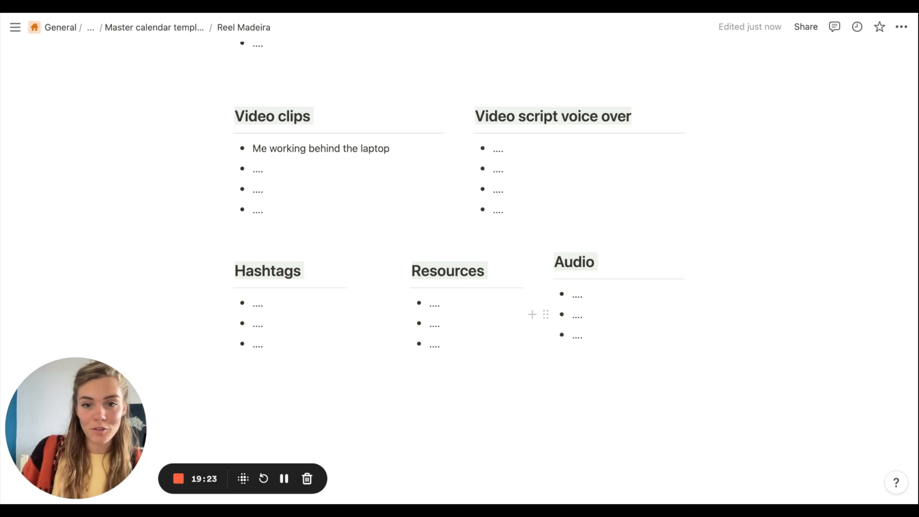
left_click(449, 305)
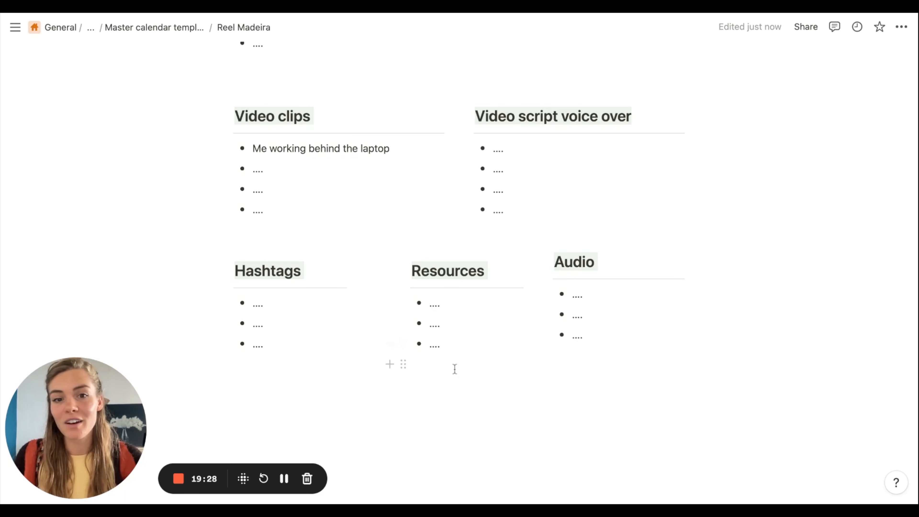
scroll(608, 314, "down", 4)
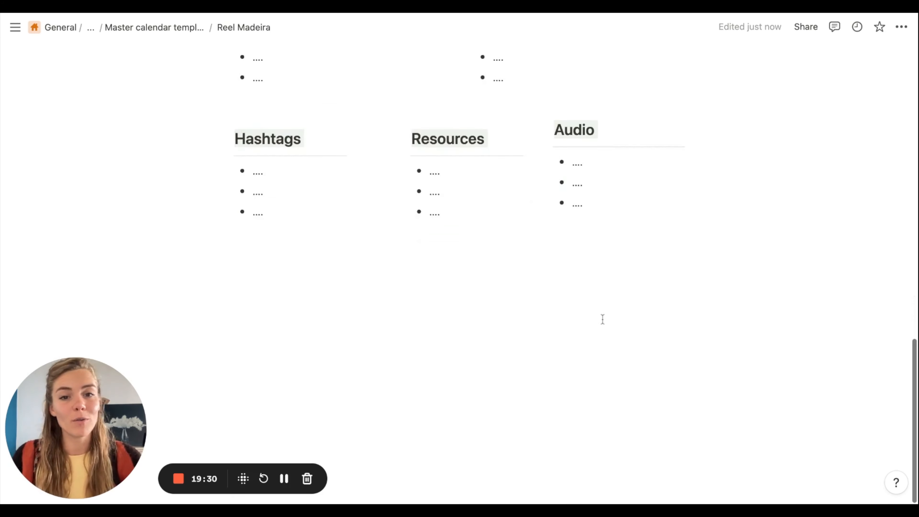
Leave the Reel Madeira page and go back to the Content Creation Template page
scroll(602, 320, "up", 20)
scroll(602, 319, "down", 4)
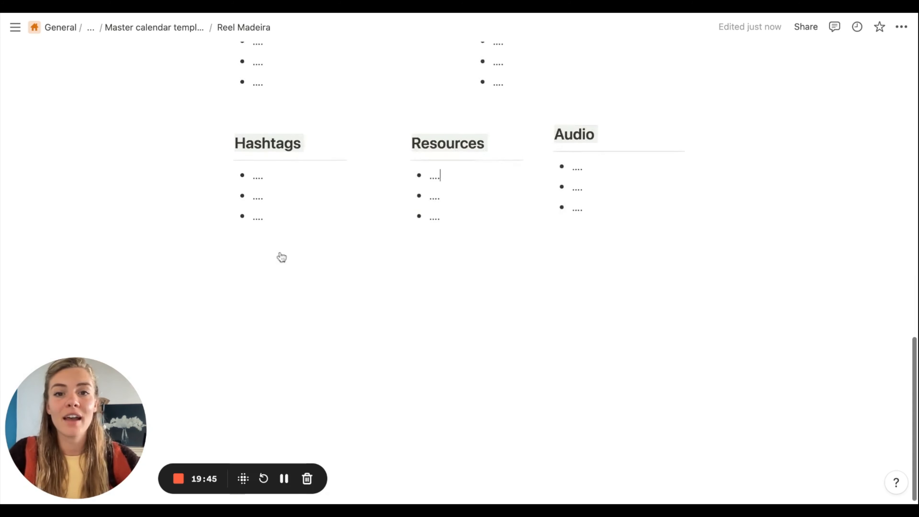
scroll(279, 257, "up", 15)
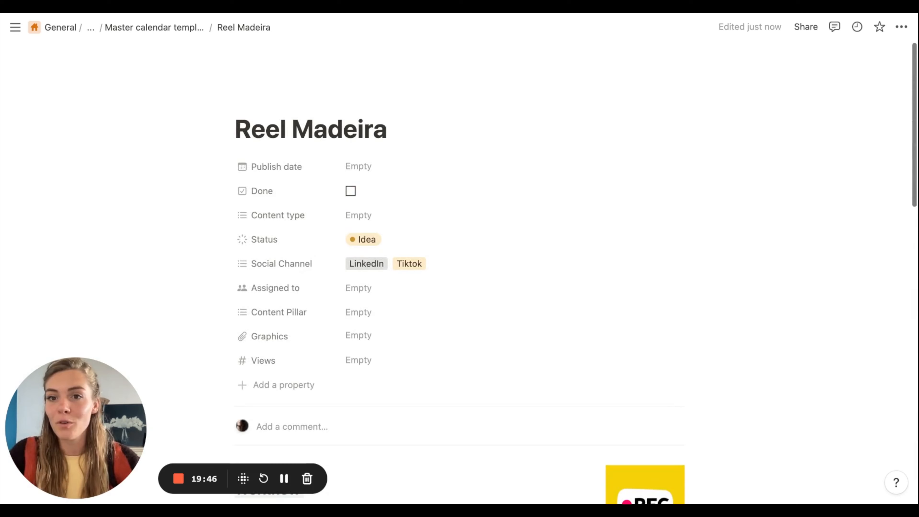
scroll(273, 205, "down", 15)
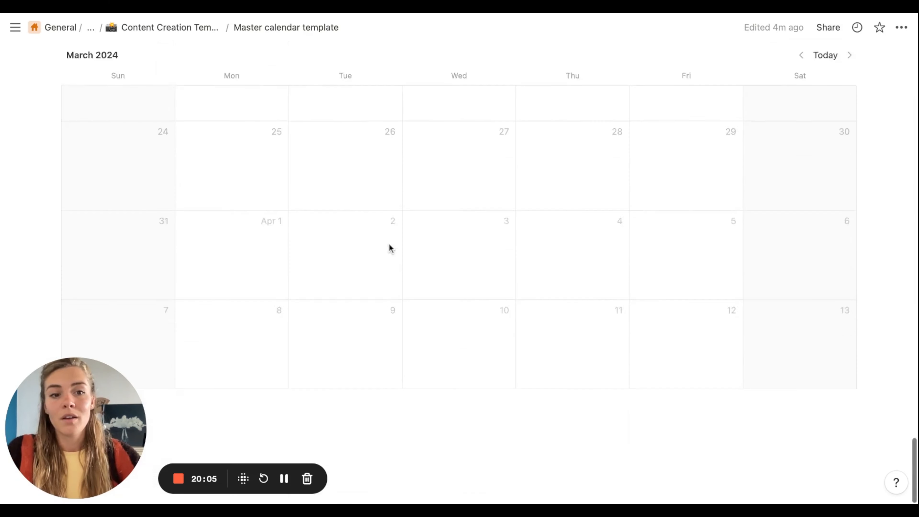
scroll(390, 248, "up", 20)
scroll(460, 254, "up", 10)
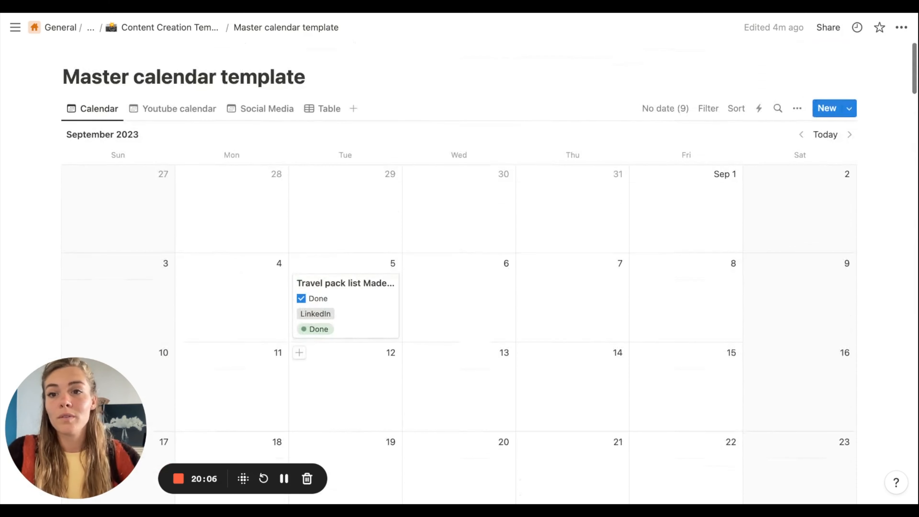
left_click(165, 29)
scroll(254, 243, "down", 2)
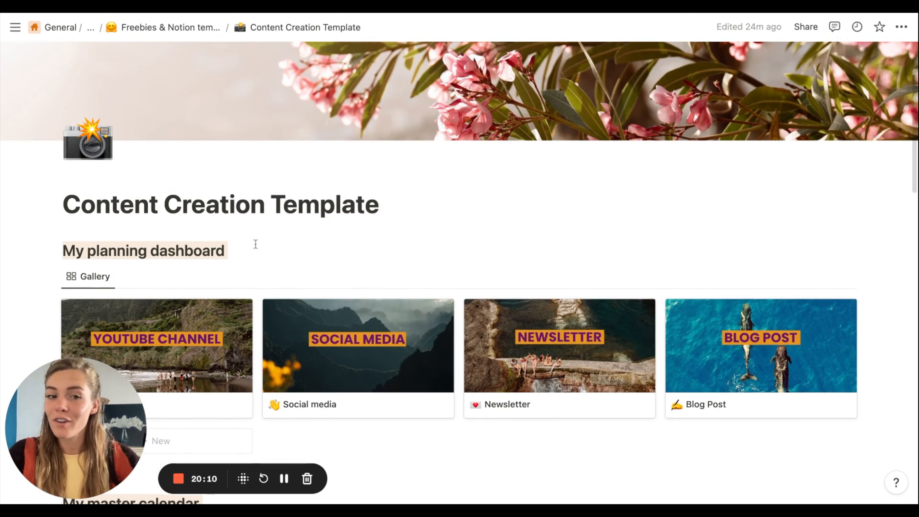
Add a new entry titled "Blog" on September 4, 2023 in the master calendar
scroll(459, 253, "down", 10)
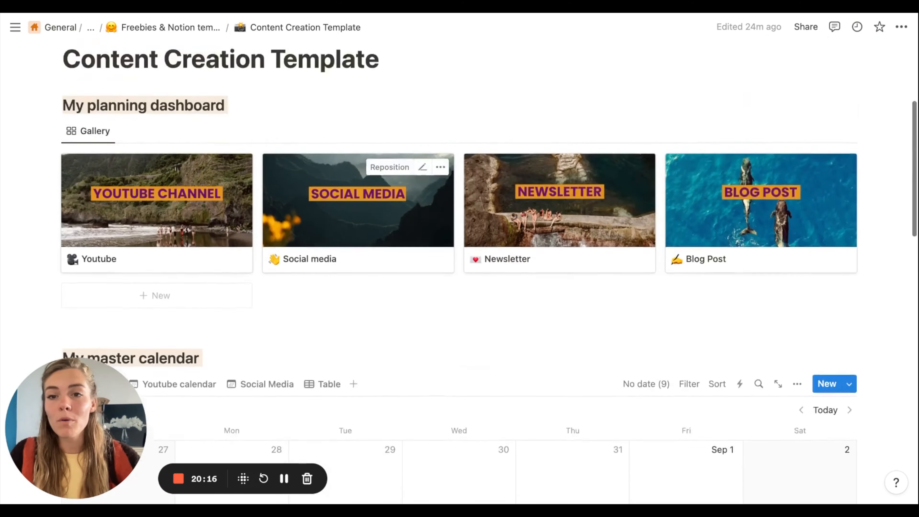
scroll(197, 276, "up", 3)
scroll(196, 276, "down", 3)
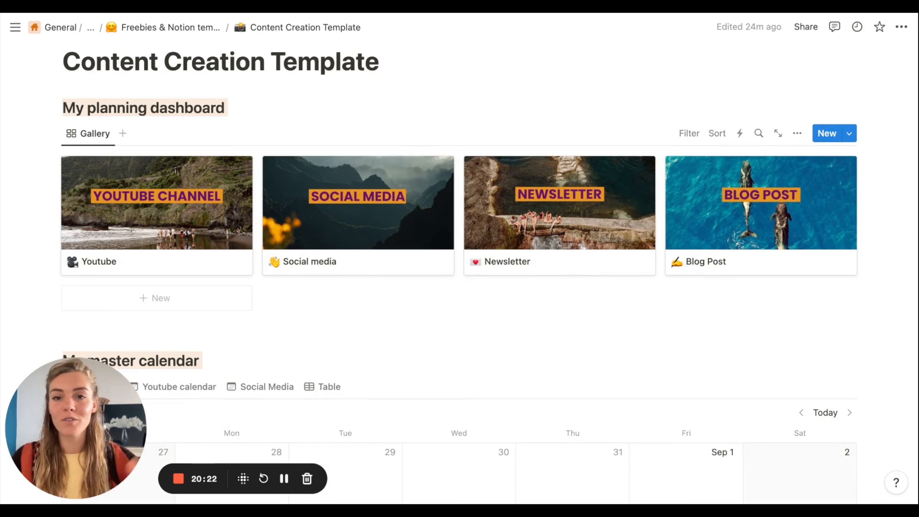
scroll(326, 344, "down", 6)
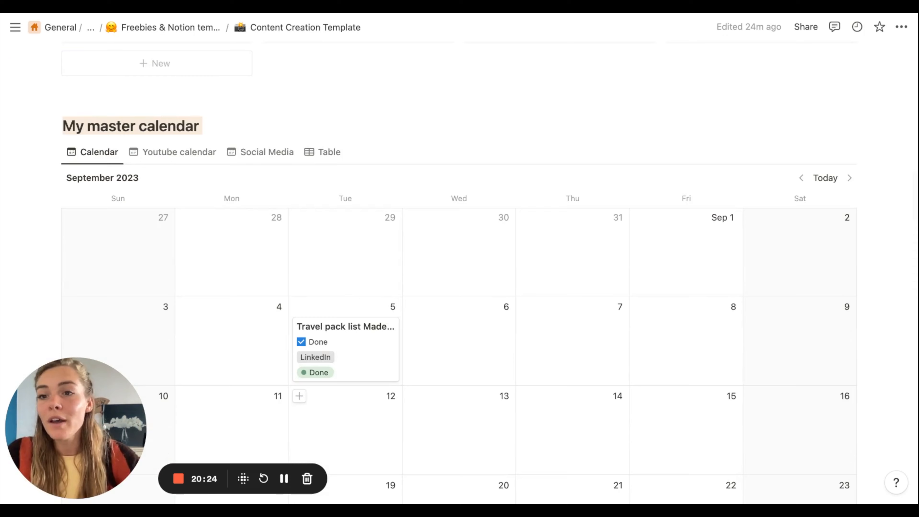
scroll(325, 344, "down", 2)
scroll(217, 174, "up", 2)
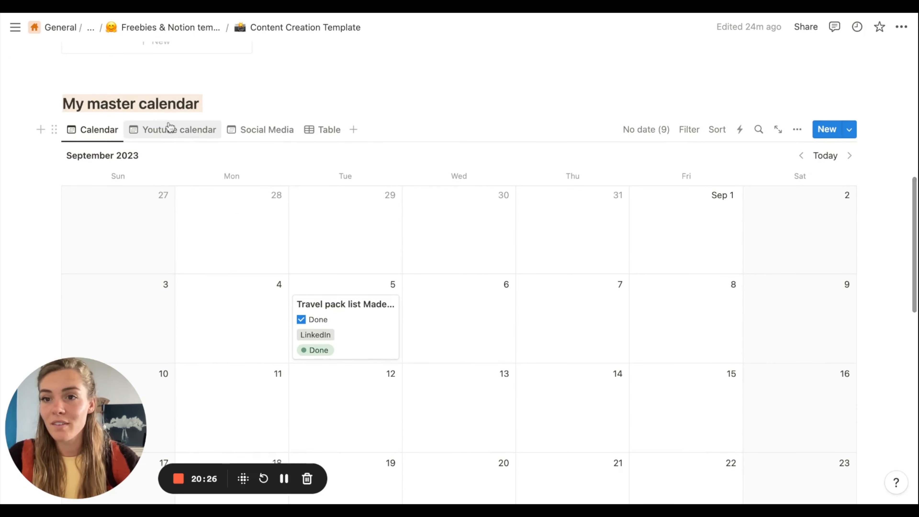
scroll(223, 163, "down", 3)
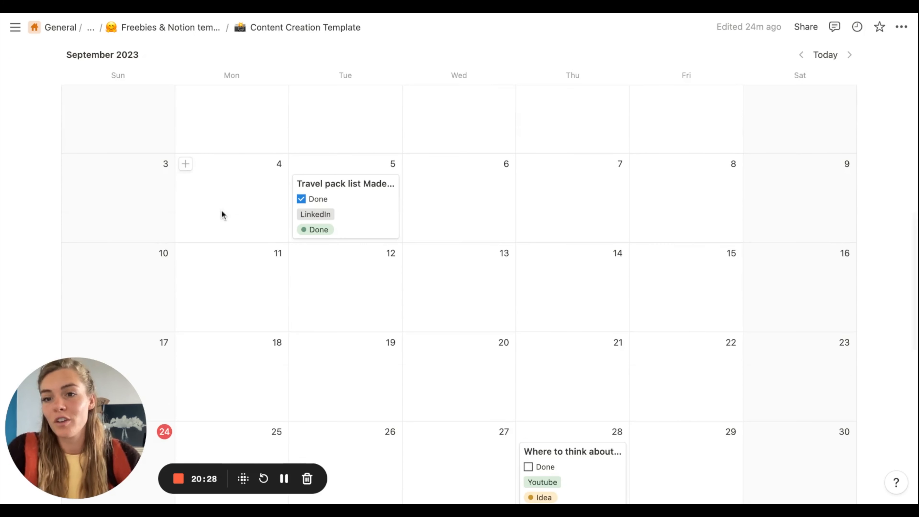
left_click(187, 164)
type("Blog")
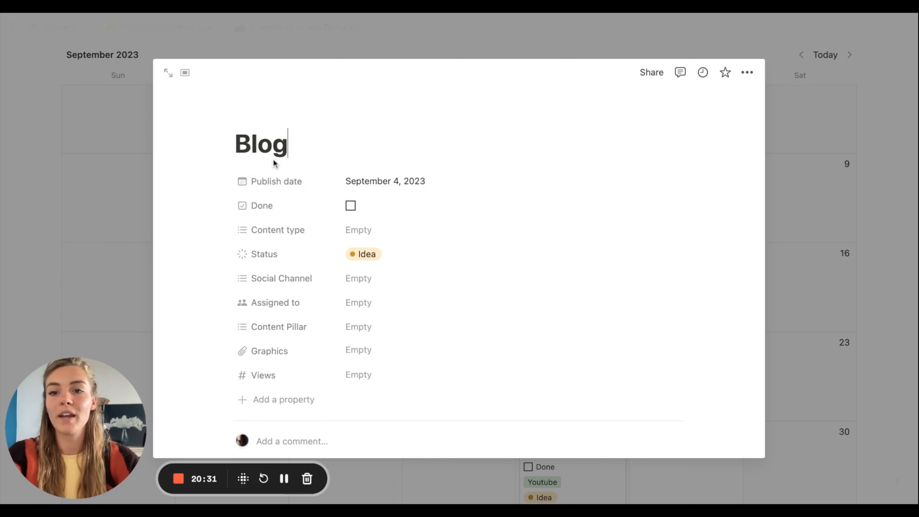
Set the new entry's Social Channel to Blog/website and complete its title as "Blog post idea"
left_click(362, 278)
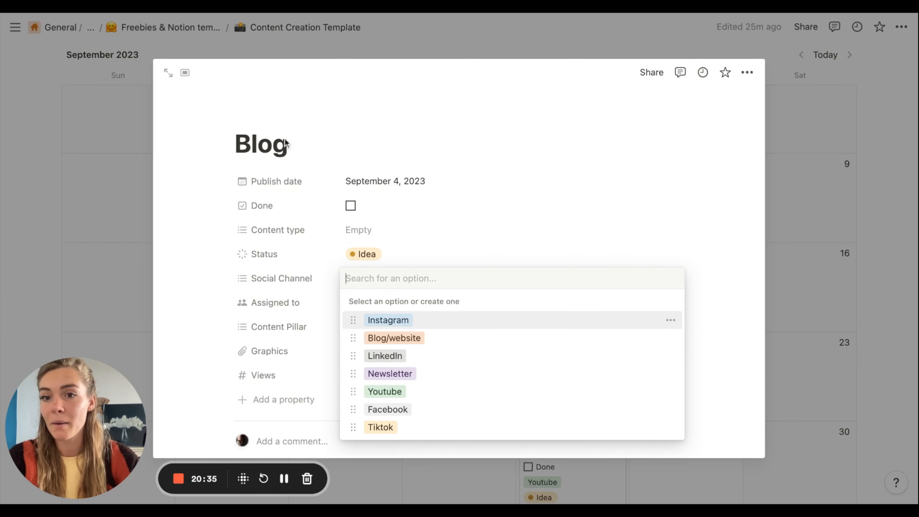
left_click(430, 342)
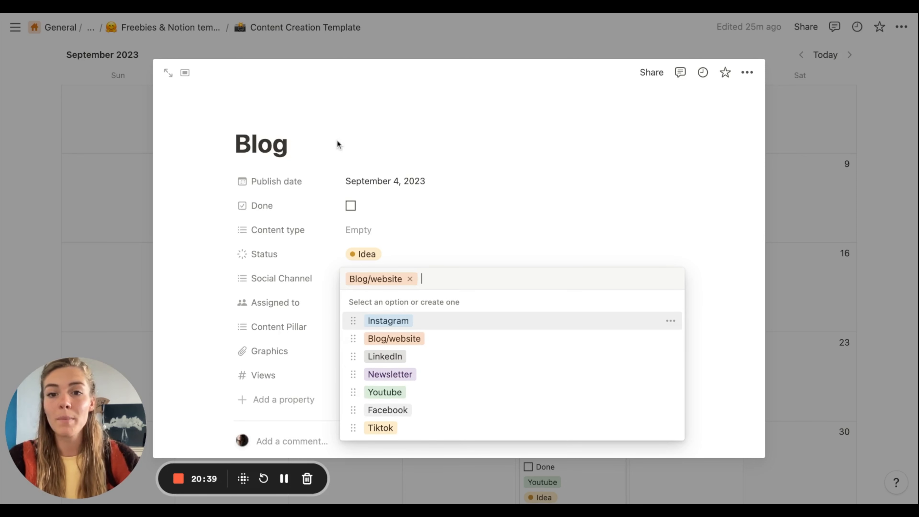
left_click(297, 139)
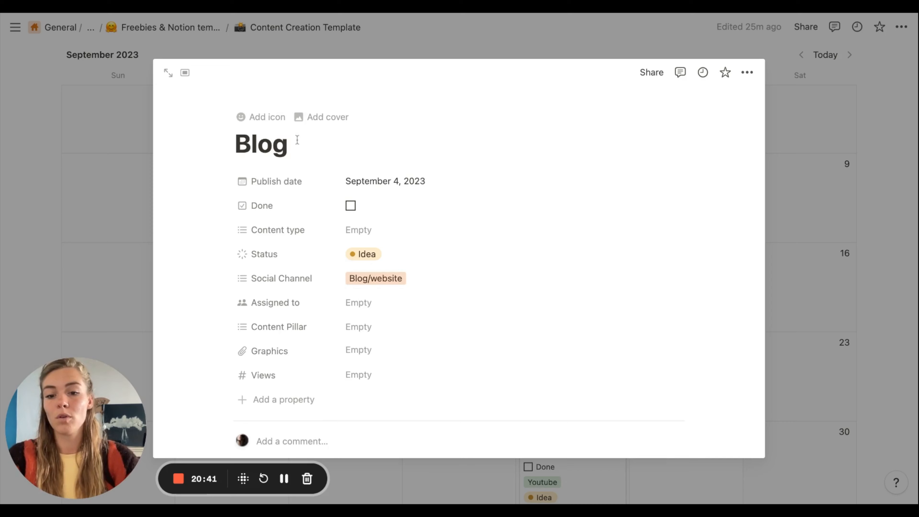
type("post idea")
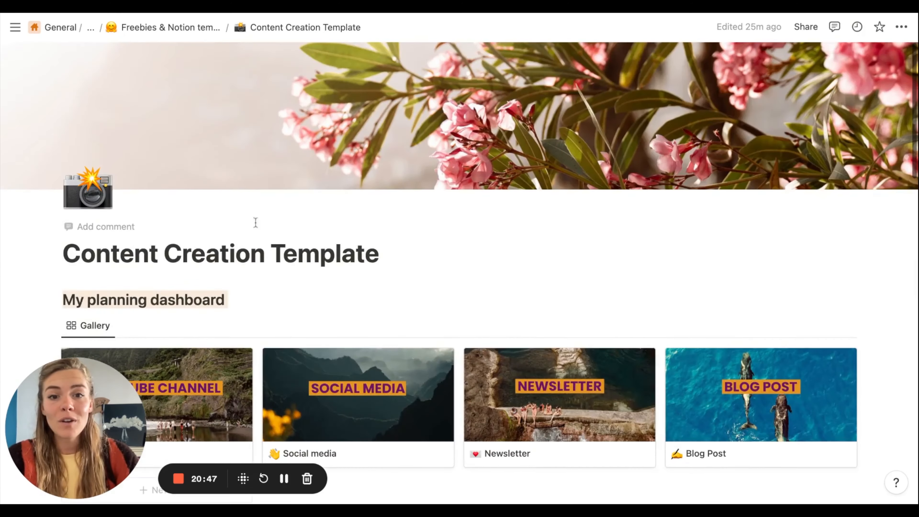
Open the Blog Post dashboard and check its ideas board and calendar for the new entry
scroll(254, 227, "down", 5)
left_click(742, 224)
scroll(353, 306, "down", 5)
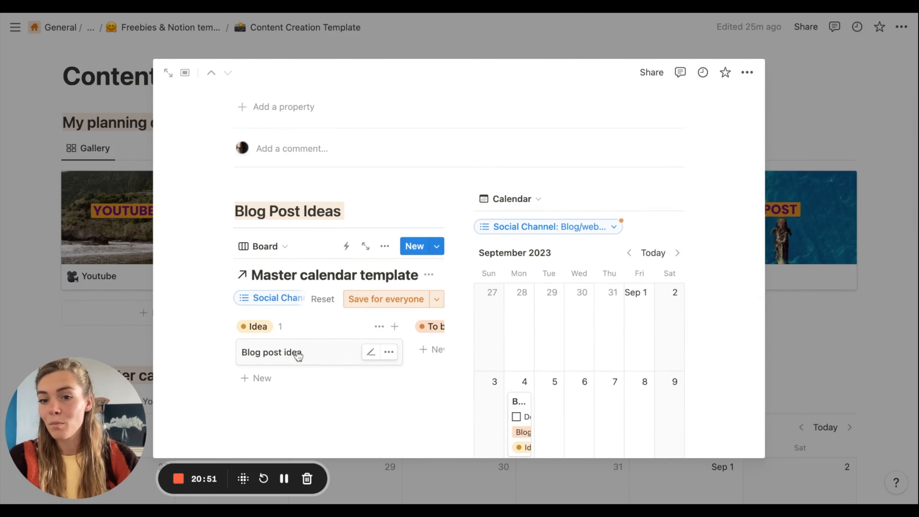
Reopen the Blog post idea entry from September 4 in the master calendar and view its Social Channel options
left_click(119, 320)
scroll(119, 322, "down", 10)
left_click(232, 231)
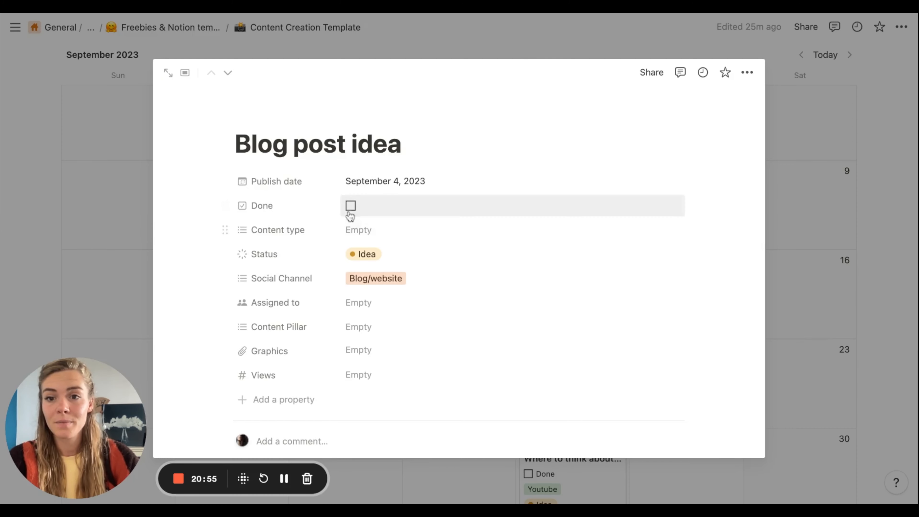
left_click(366, 281)
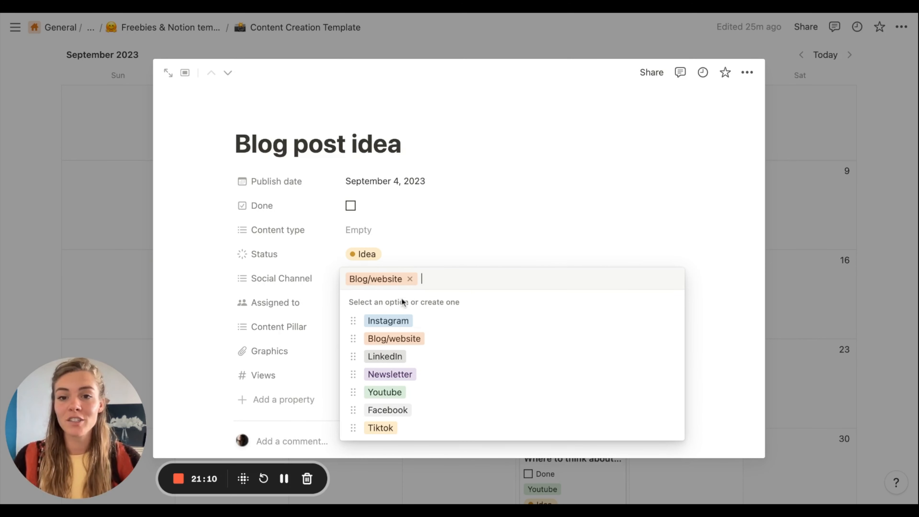
left_click(216, 383)
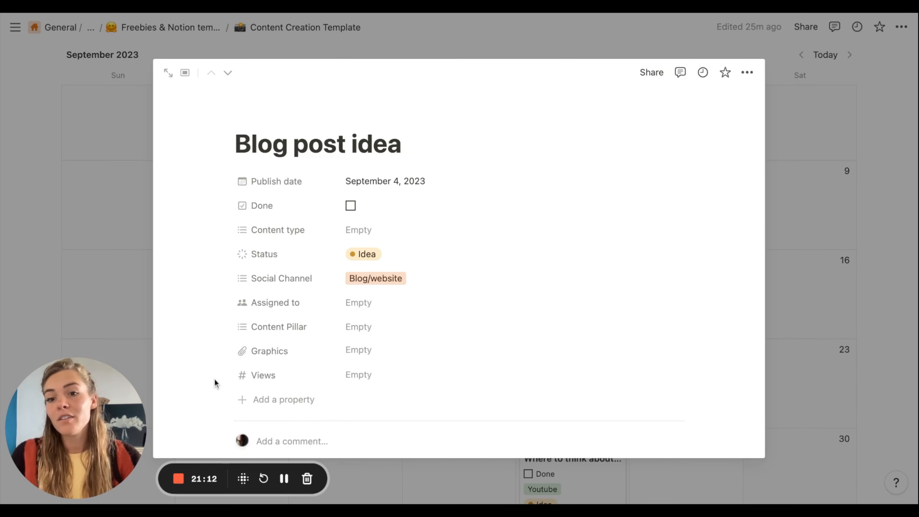
Add a text property named "To Do" to the Blog post idea entry and move it directly below Done
scroll(232, 359, "down", 2)
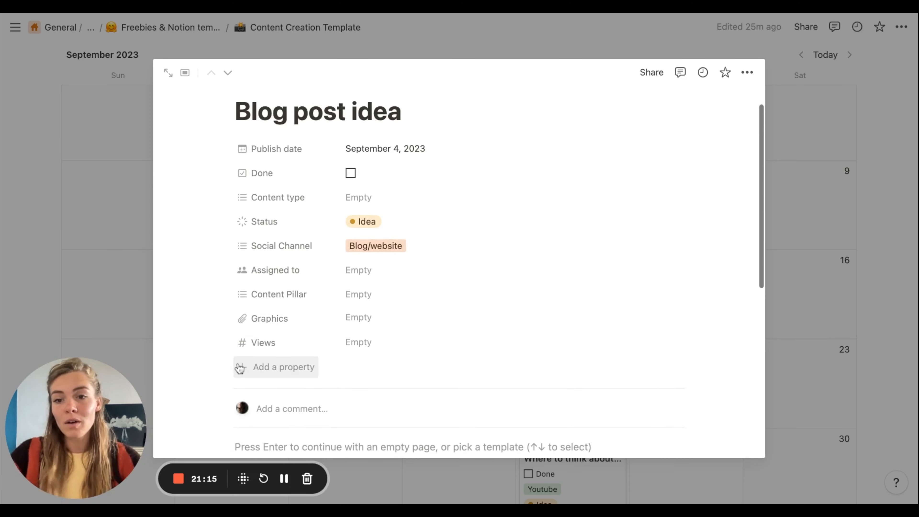
scroll(242, 345, "down", 1)
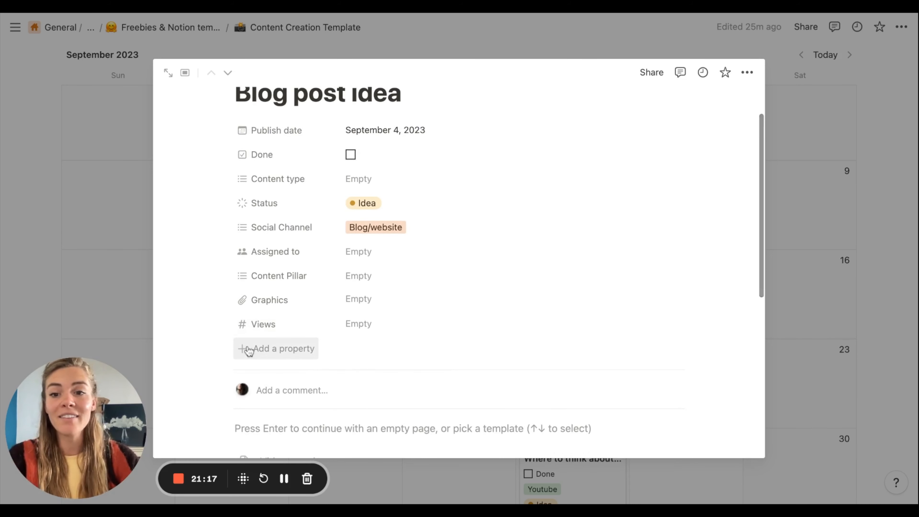
left_click(243, 350)
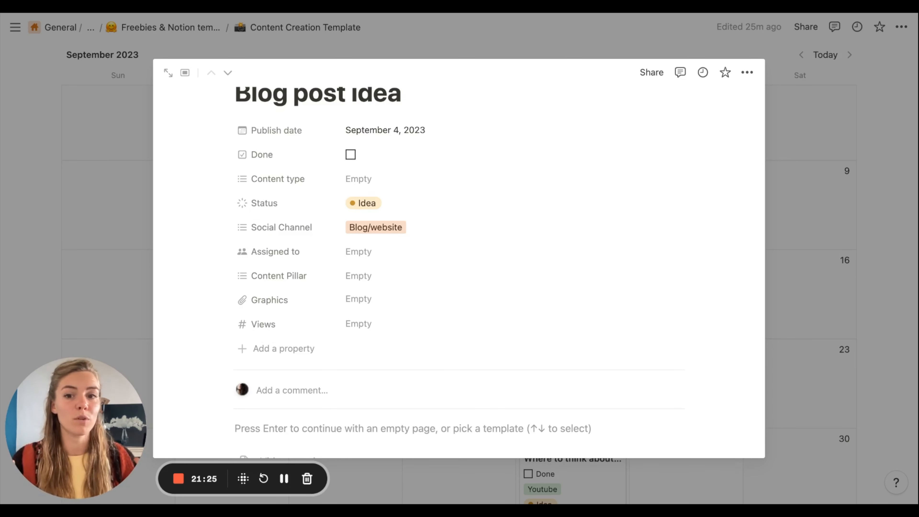
left_click(249, 354)
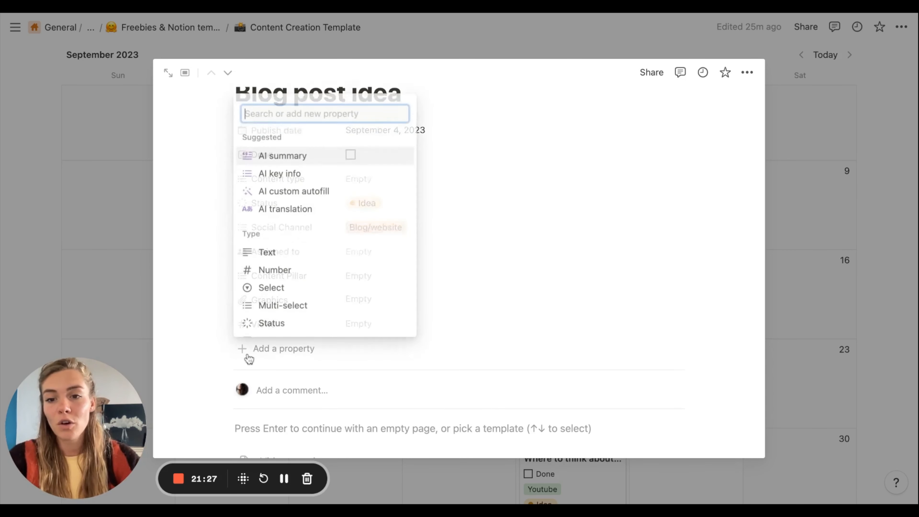
scroll(283, 261, "down", 1)
left_click(278, 236)
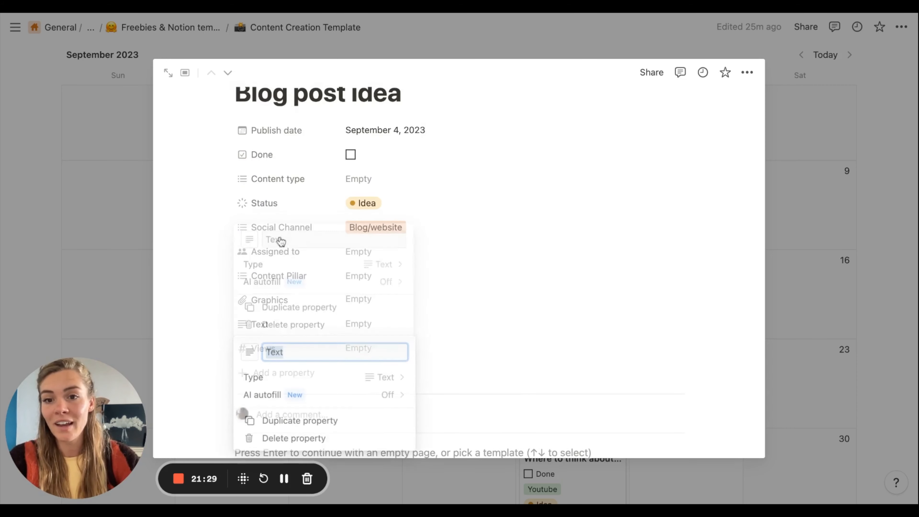
type("To Do")
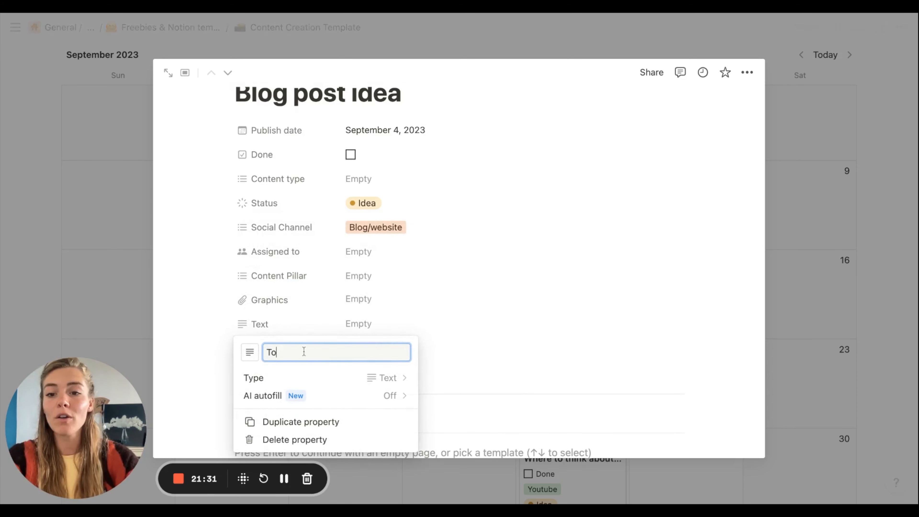
left_click(368, 328)
left_click_drag(228, 326, 227, 184)
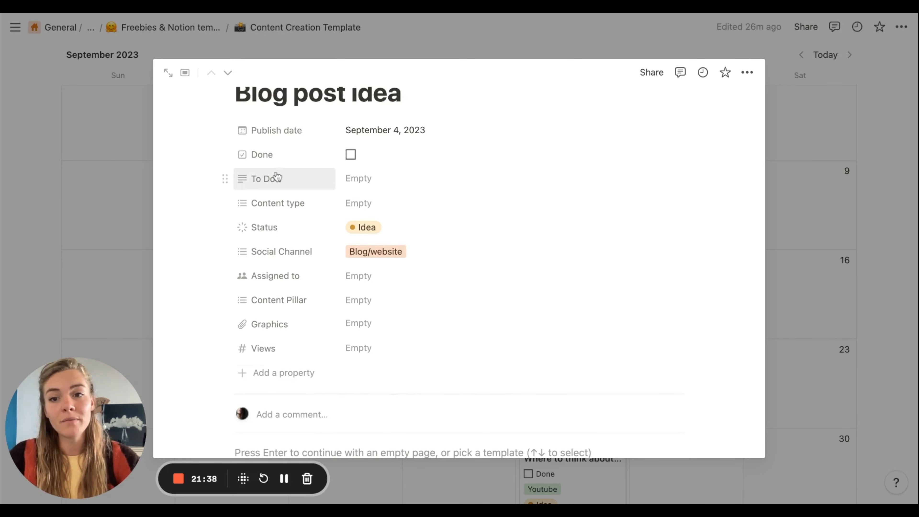
Fill in the To Do property with "Think about which freebie I can add to this blogpost"
left_click(358, 178)
type("Think about")
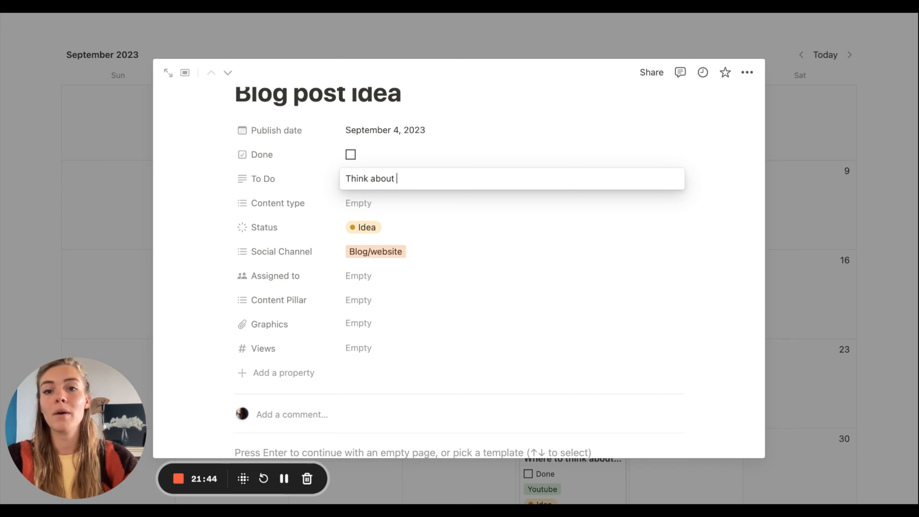
type(" which freebie I can")
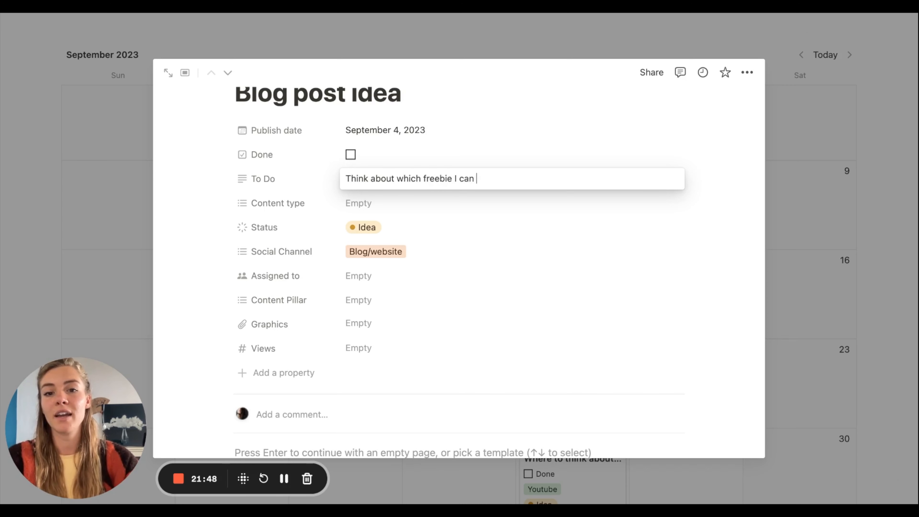
type(" add to this blogpost")
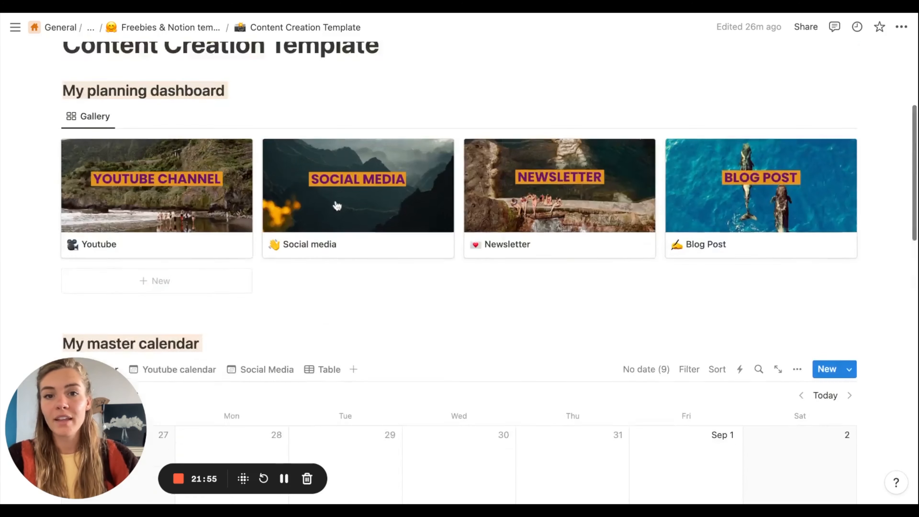
Open the Blog post idea card from the Idea column of the Blog Post dashboard
scroll(459, 253, "up", 5)
scroll(460, 253, "down", 2)
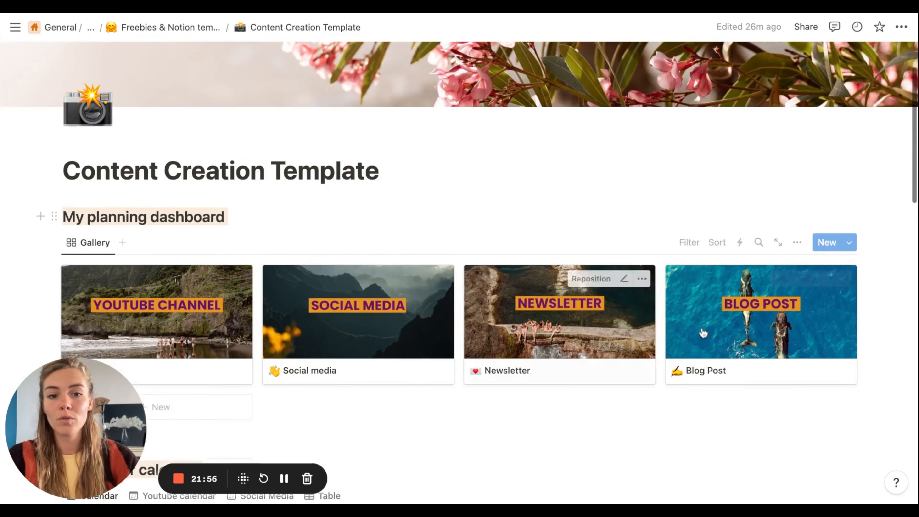
left_click(760, 315)
scroll(282, 311, "down", 5)
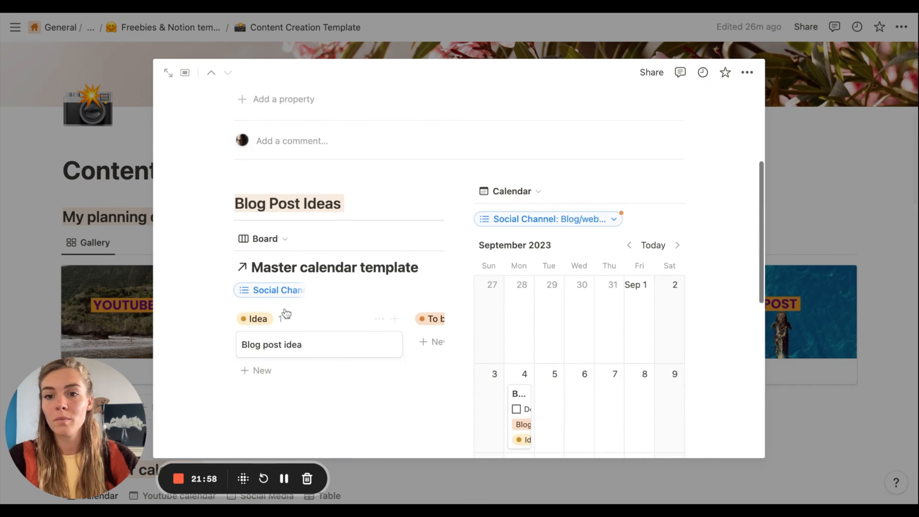
left_click(304, 347)
Inspect the To Do text of the Blog post idea entry and close the entry without changing it
left_click(634, 160)
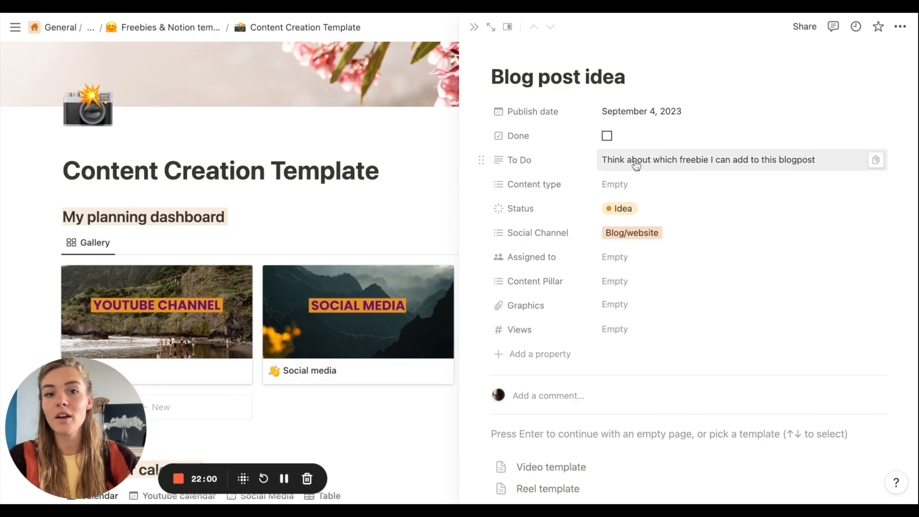
key("Escape")
left_click(648, 169)
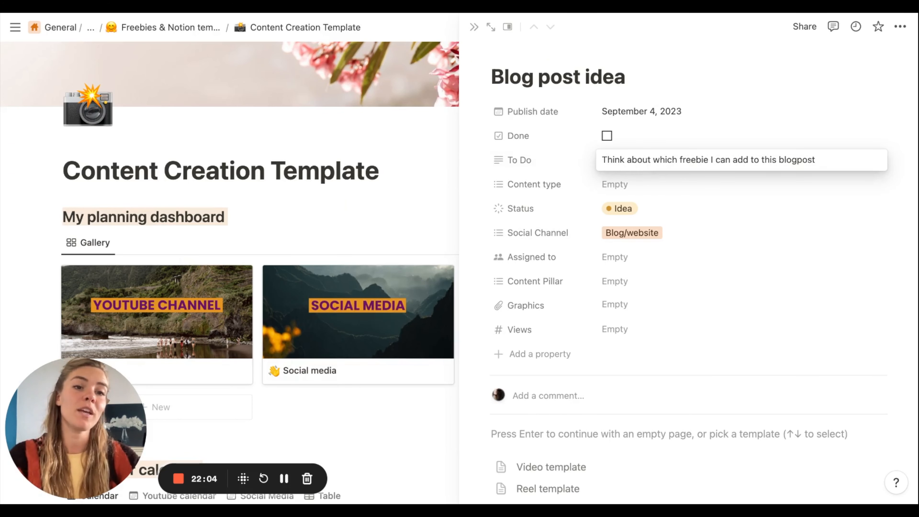
key("Escape")
left_click(170, 27)
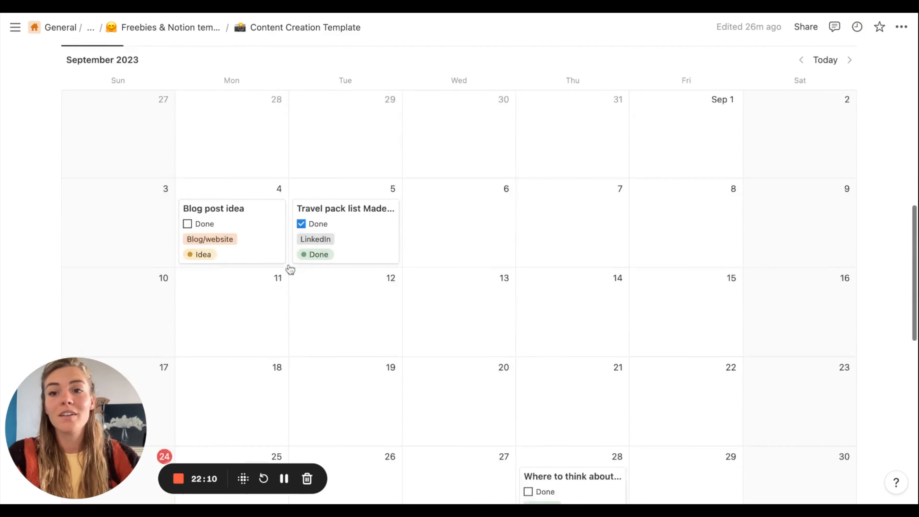
Try adding a Heading 2 reading "To Do" directly below the master calendar, then clear its text
scroll(290, 269, "down", 8)
left_click(236, 268)
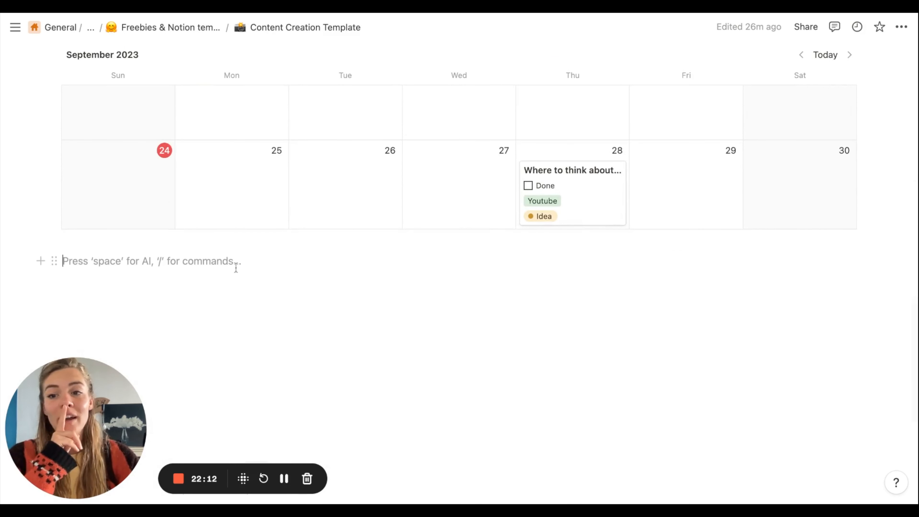
type("/")
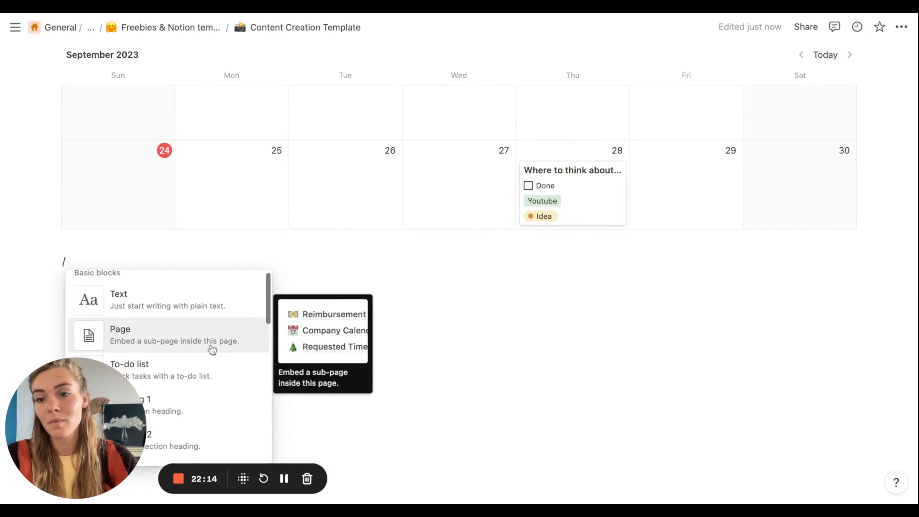
scroll(213, 349, "down", 2)
left_click(188, 385)
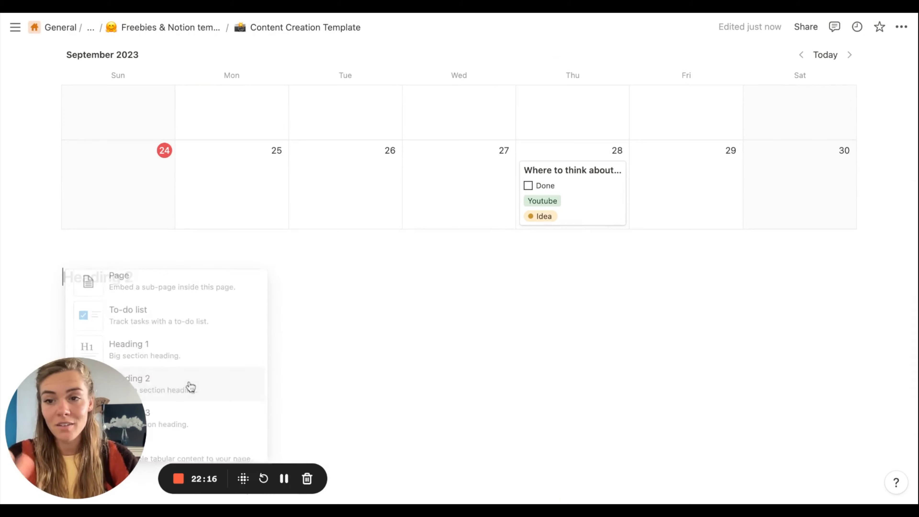
type("To Do")
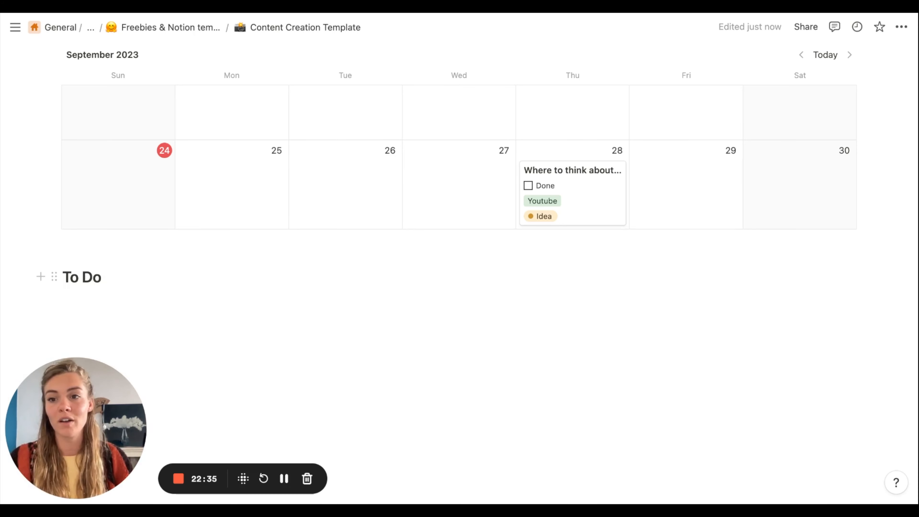
key("BackSpace")
key("BackSpace")
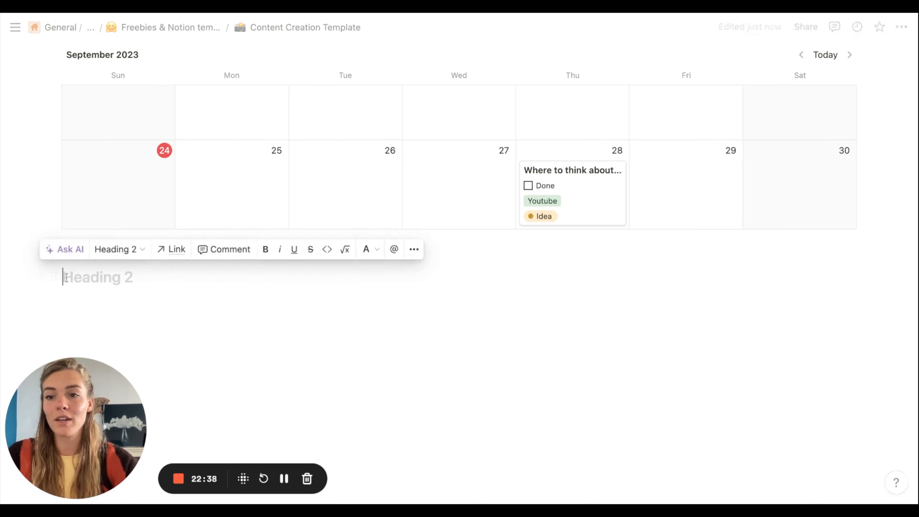
Add a Heading 2 reading "To Do" below the master calendar, with an empty text line above it
type("/")
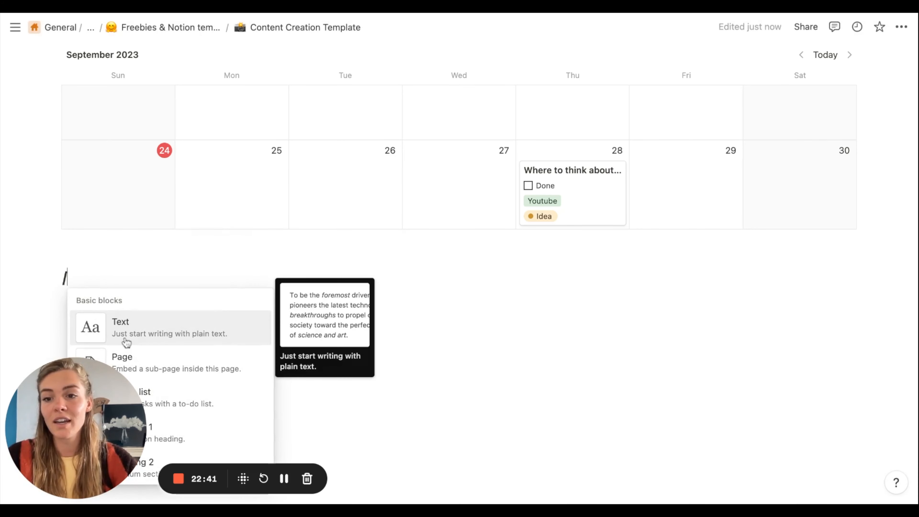
scroll(145, 354, "down", 2)
left_click(166, 413)
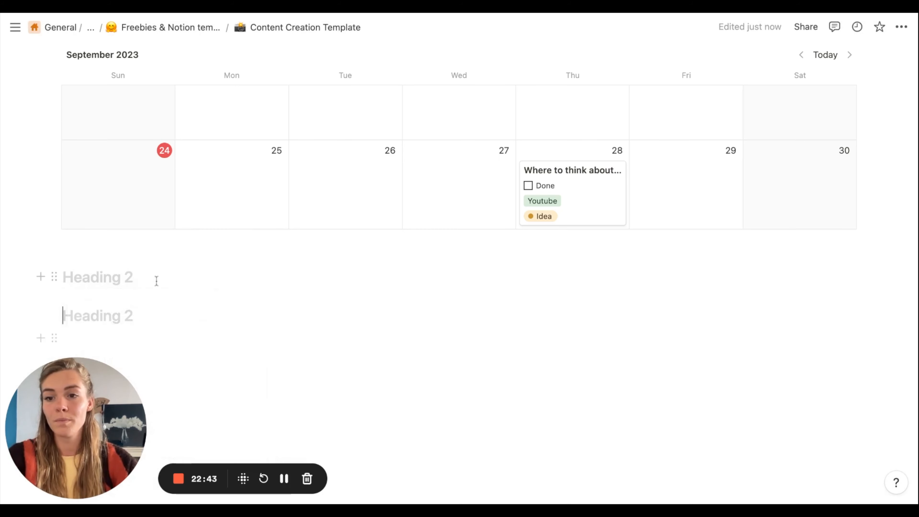
left_click(109, 279)
key("BackSpace")
left_click(92, 296)
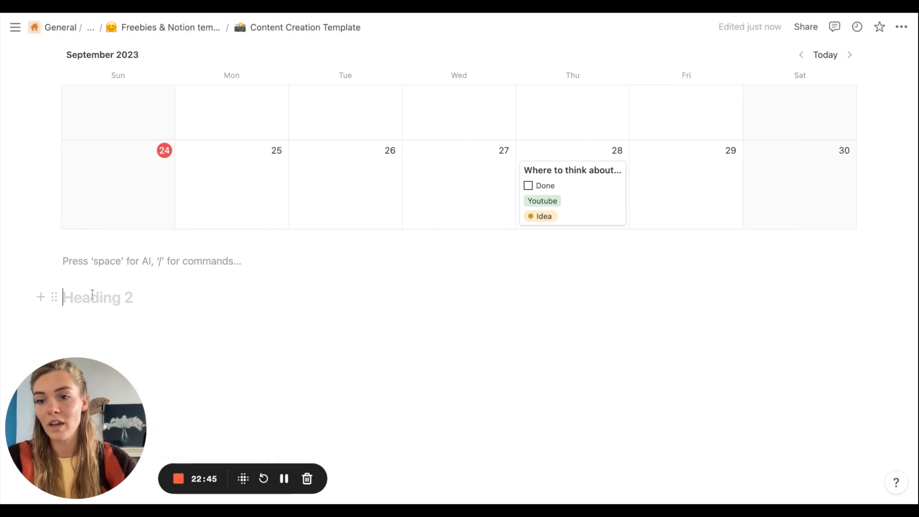
type("To Do")
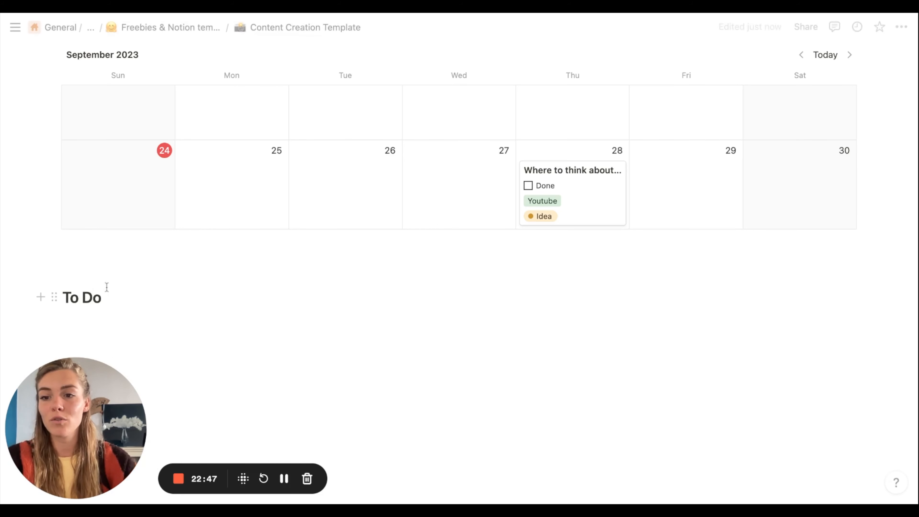
Give the "To Do" heading text an orange background
left_click_drag(108, 294, 43, 297)
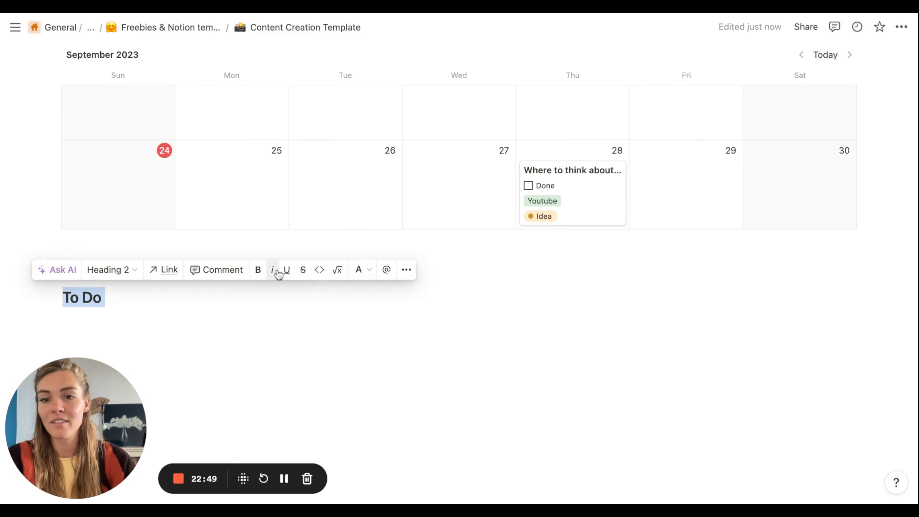
left_click(358, 269)
scroll(357, 333, "down", 3)
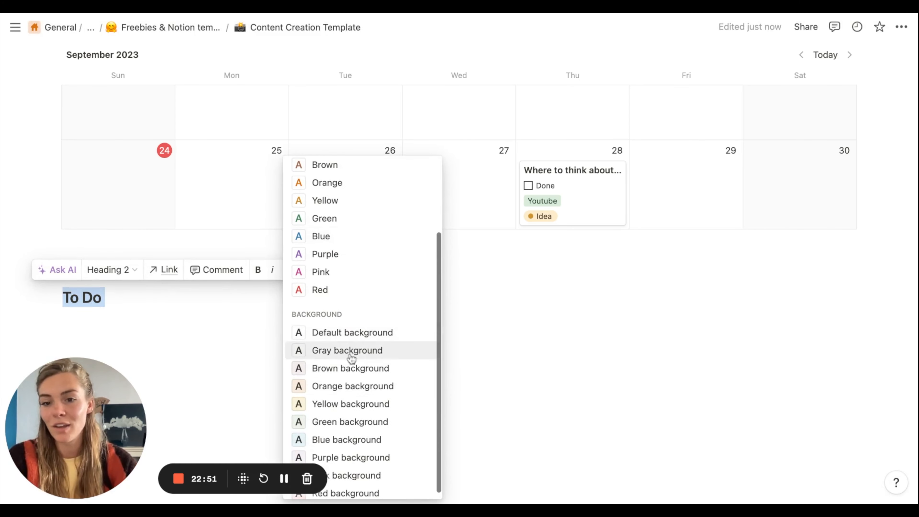
left_click(348, 385)
left_click(146, 304)
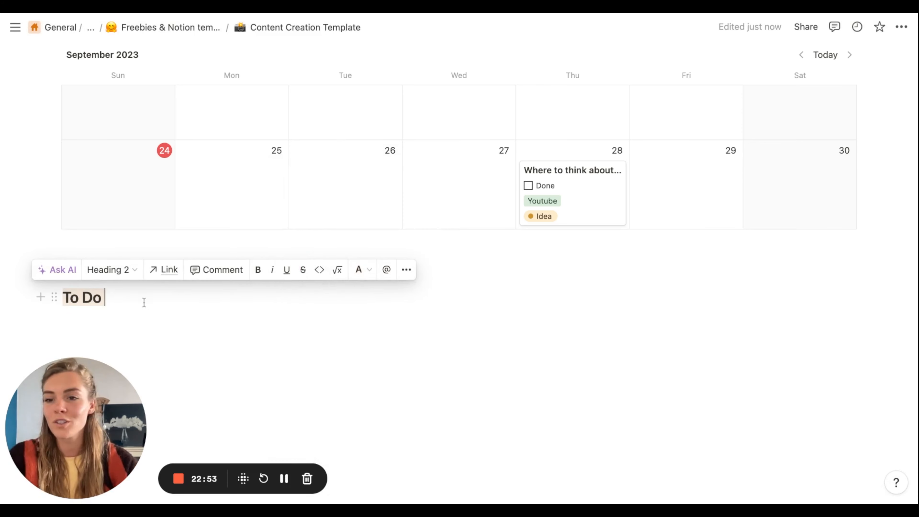
Insert a divider line directly below the "To Do" heading
key("Return")
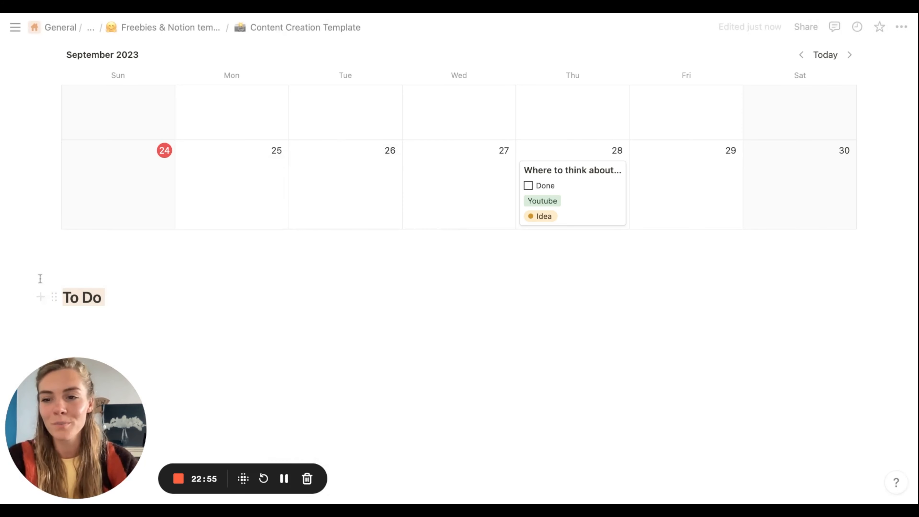
left_click(41, 298)
scroll(141, 270, "down", 3)
scroll(142, 269, "down", 5)
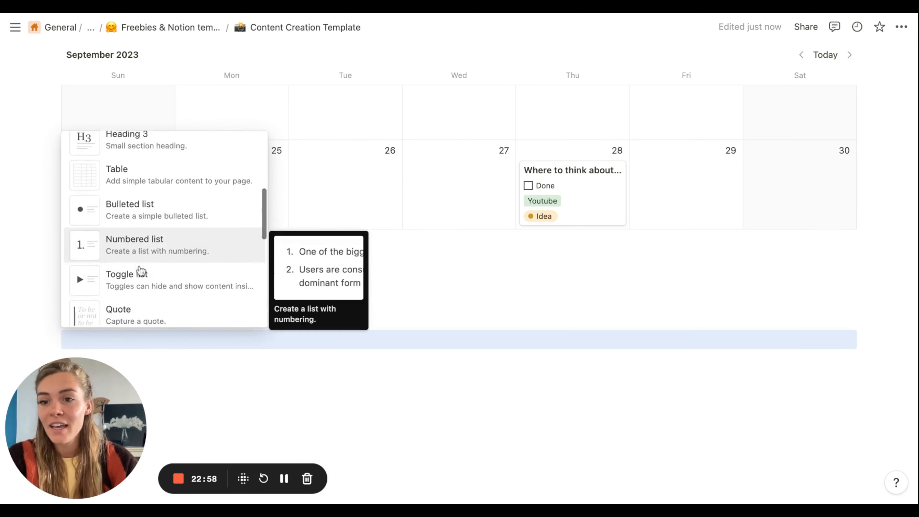
left_click(140, 267)
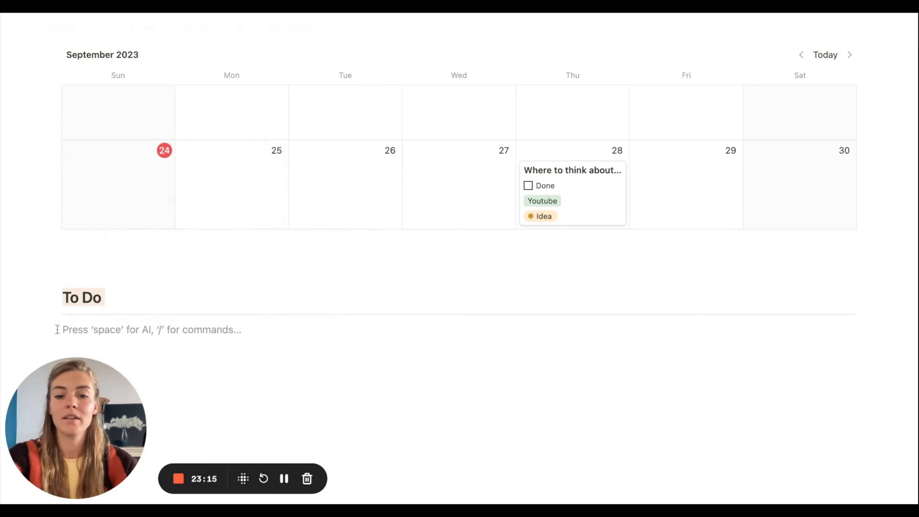
Insert a linked database view below the divider, using the Master calendar template of the Content Creation Template as source
type("/")
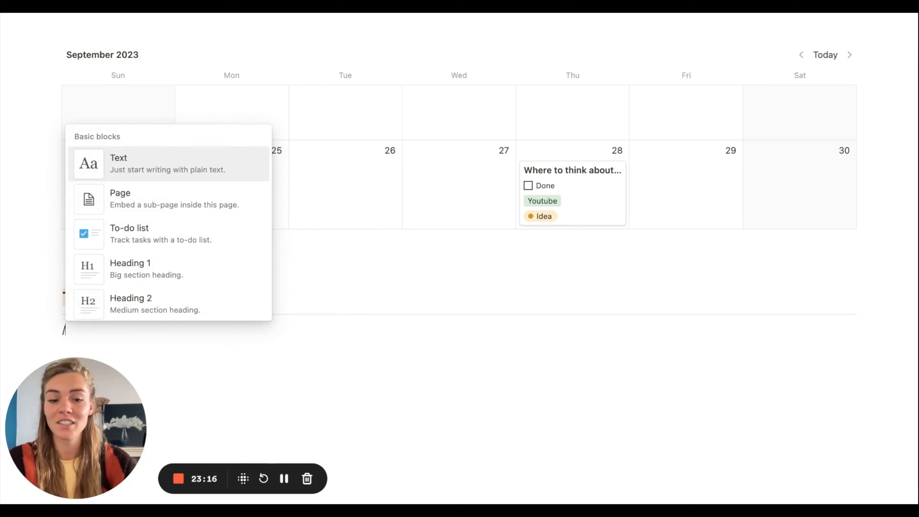
type("linked")
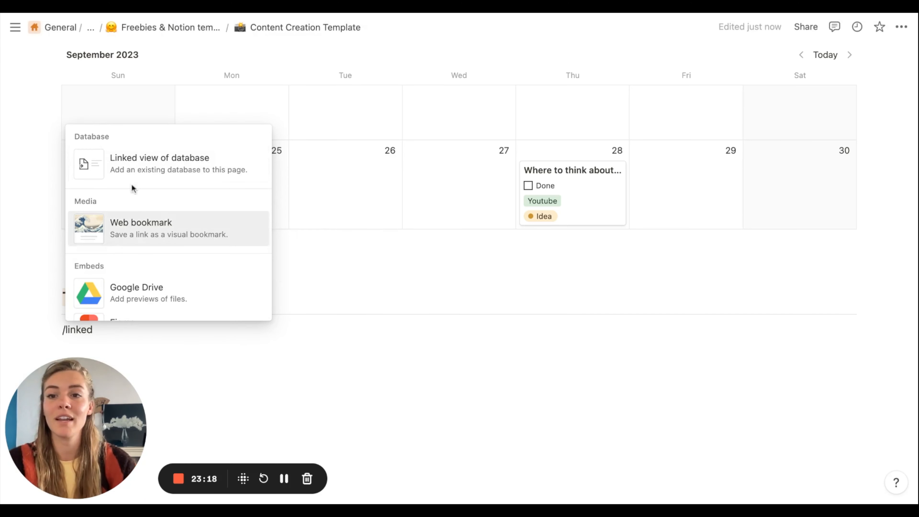
left_click(147, 176)
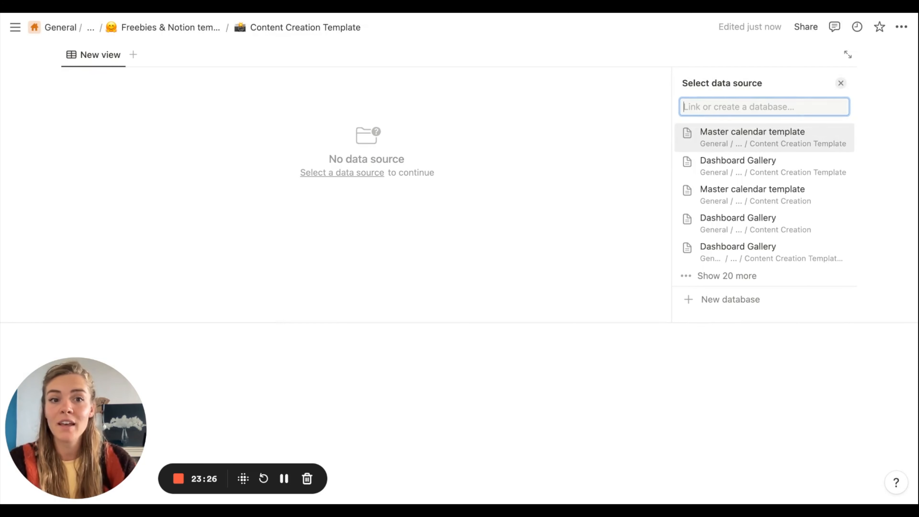
left_click(752, 137)
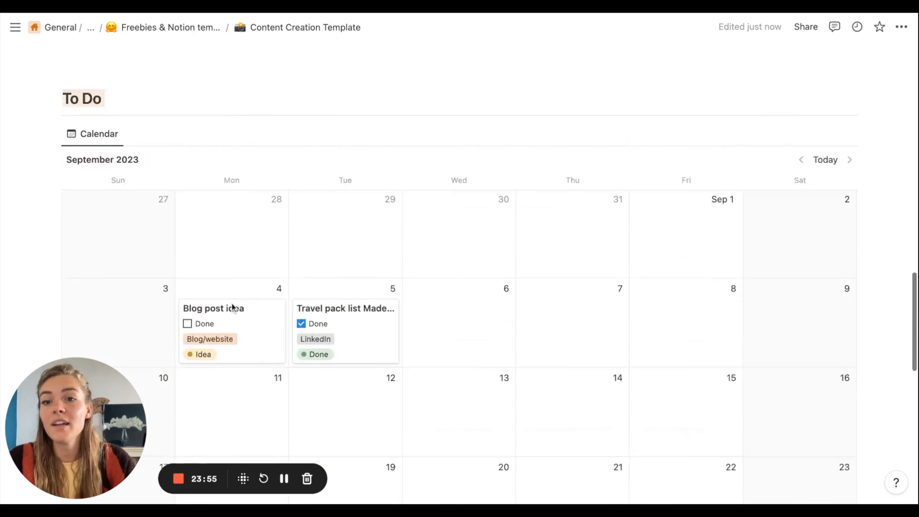
Change the layout of the linked database view under the "To Do" heading from Calendar to List
scroll(308, 345, "down", 5)
scroll(328, 335, "up", 6)
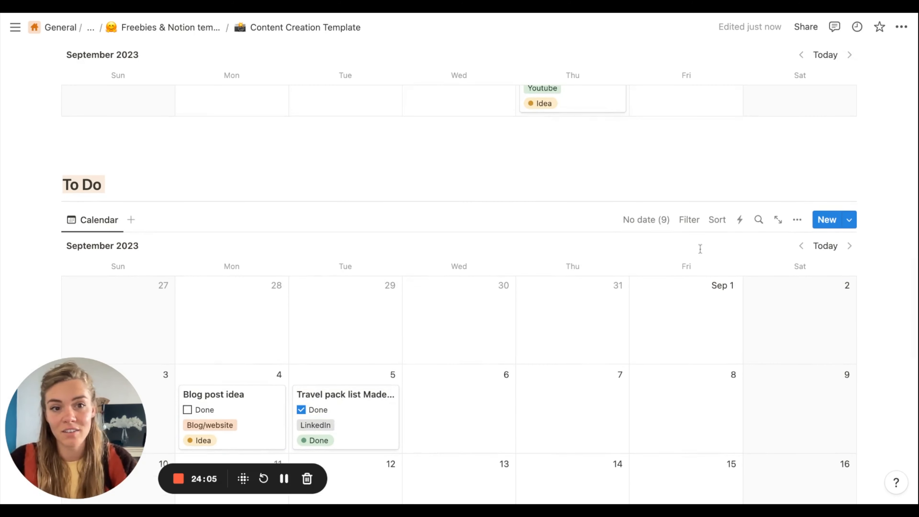
left_click(798, 220)
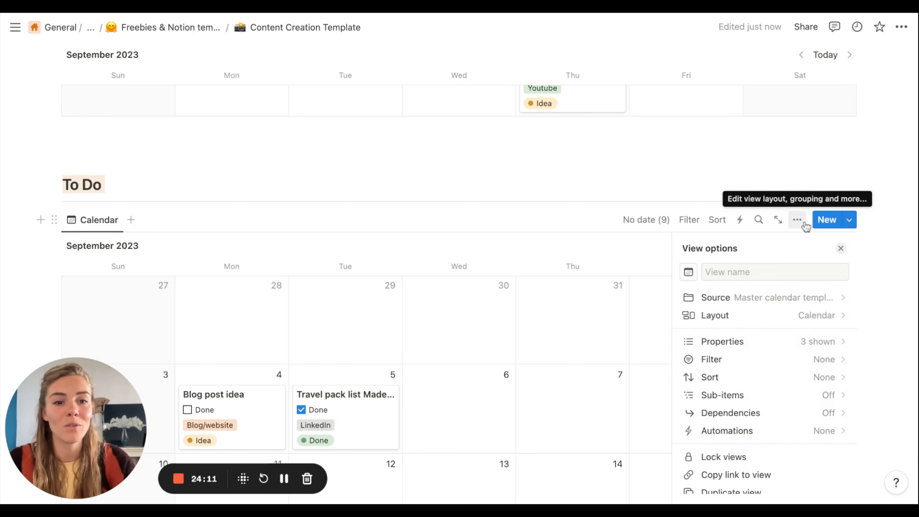
left_click(792, 317)
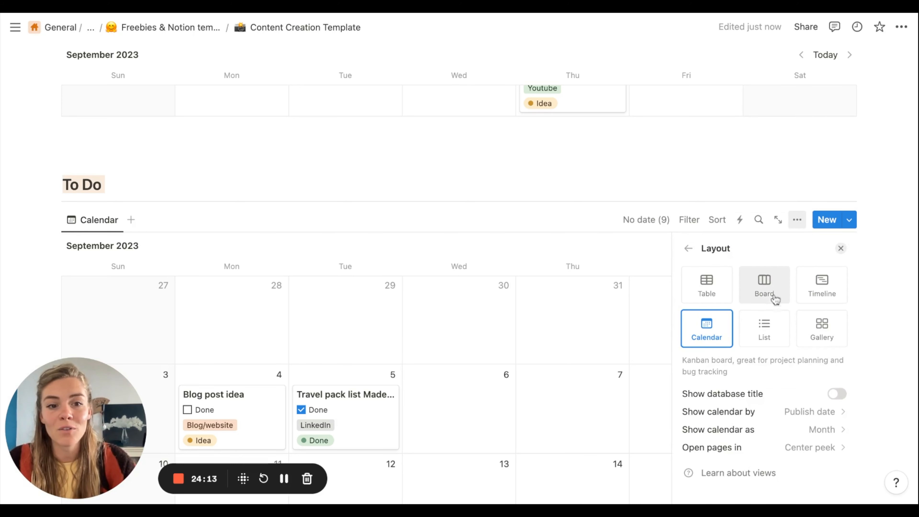
left_click(763, 328)
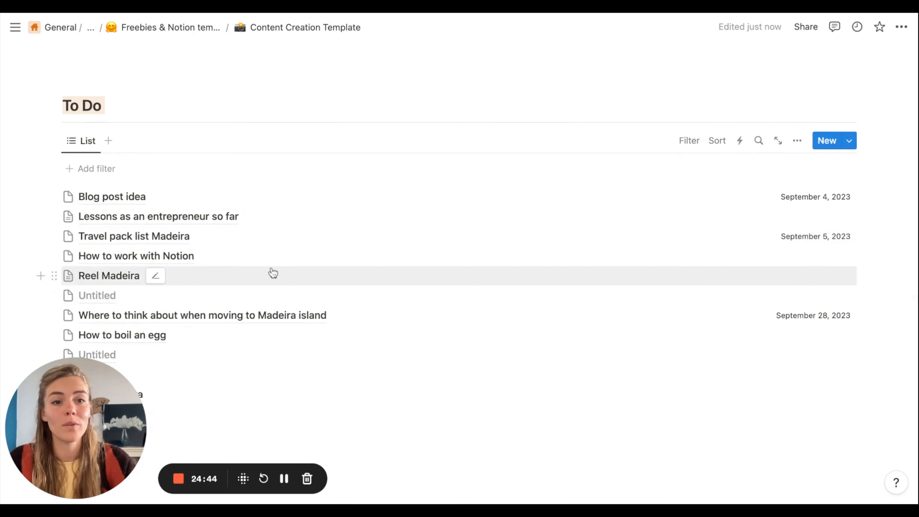
Look through the content entries in the list under the "To Do" heading
scroll(177, 297, "down", 2)
scroll(181, 275, "down", 2)
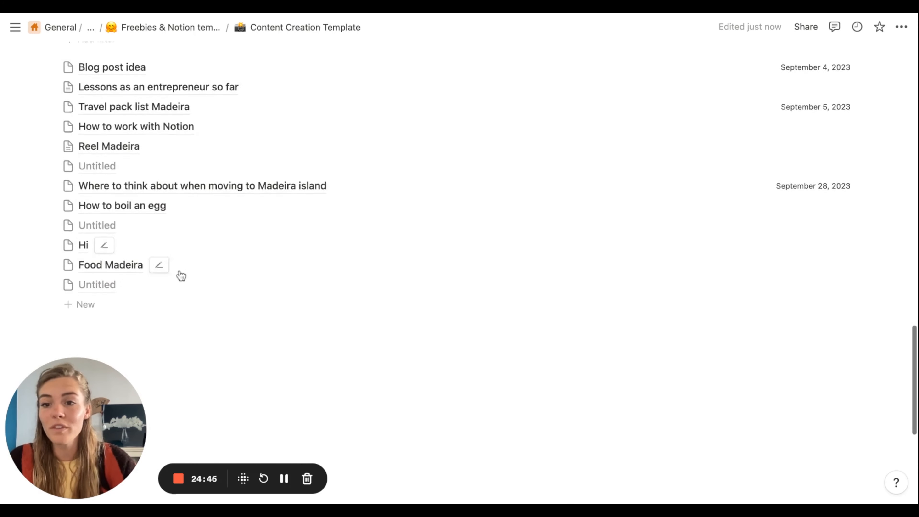
scroll(181, 276, "up", 4)
scroll(150, 257, "up", 3)
scroll(92, 222, "down", 1)
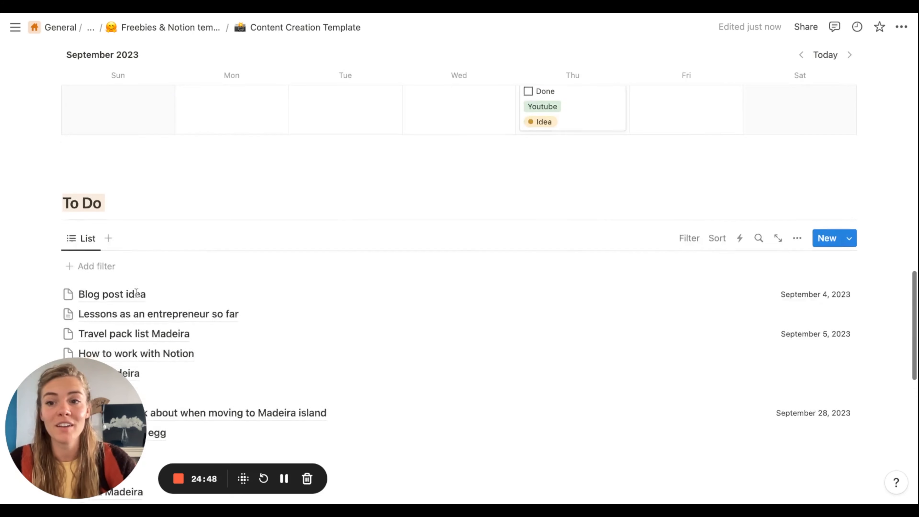
scroll(136, 292, "down", 2)
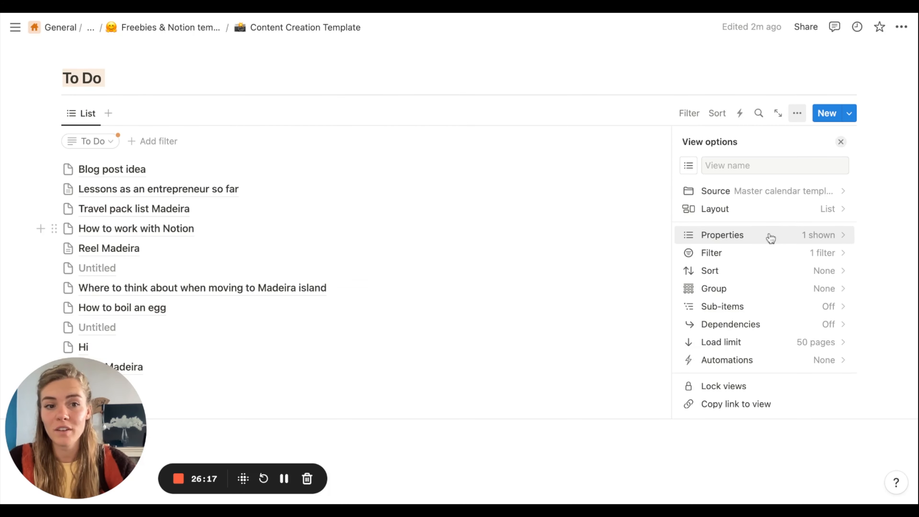
Show the To Do property and hide the Publish date in the list view
left_click(770, 236)
scroll(745, 268, "down", 3)
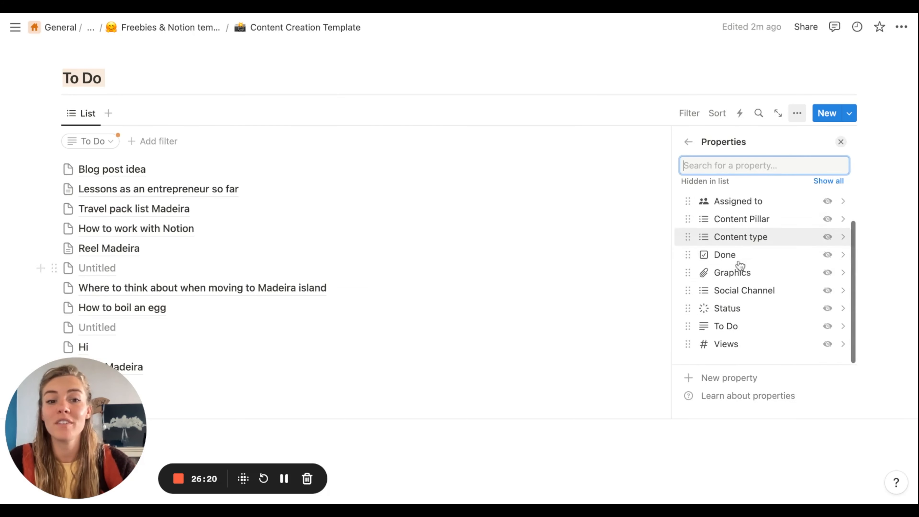
left_click(827, 327)
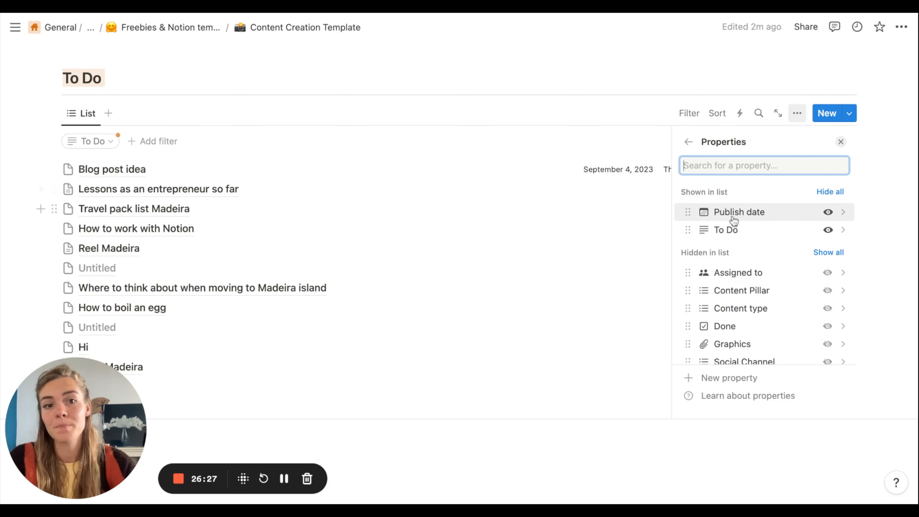
left_click(827, 213)
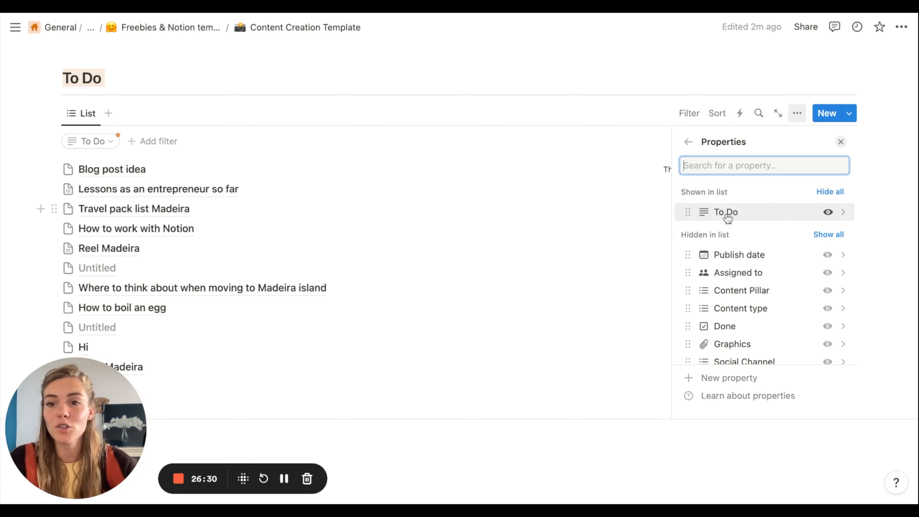
Show the Status and Done properties in the list view as well, and close the view settings
scroll(744, 267, "down", 3)
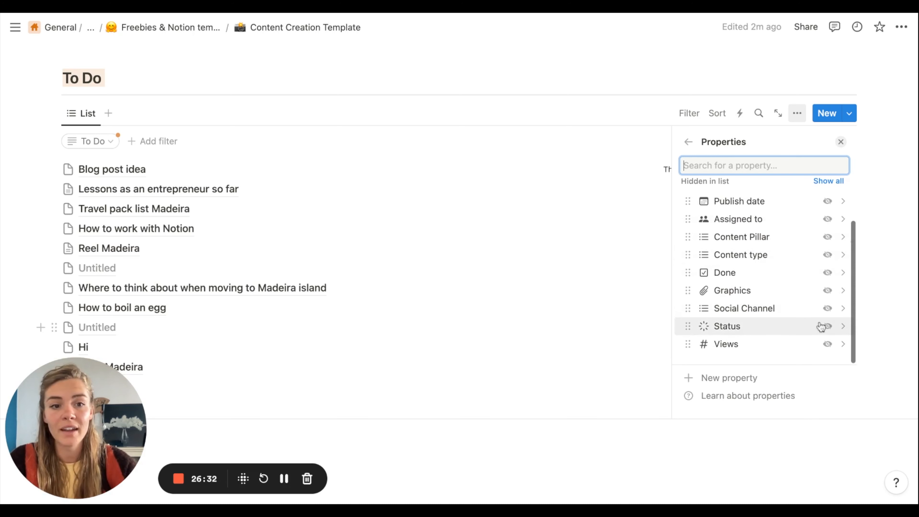
left_click(826, 327)
scroll(773, 308, "down", 2)
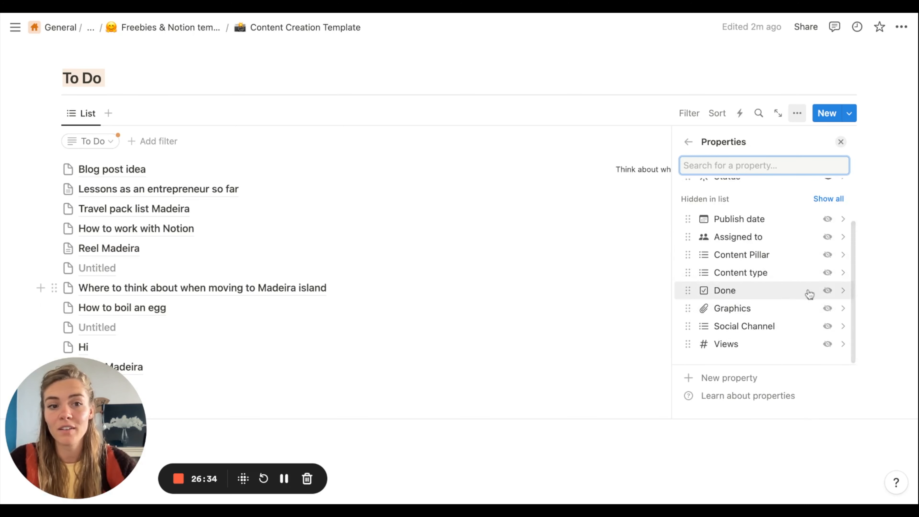
left_click(828, 291)
left_click(554, 203)
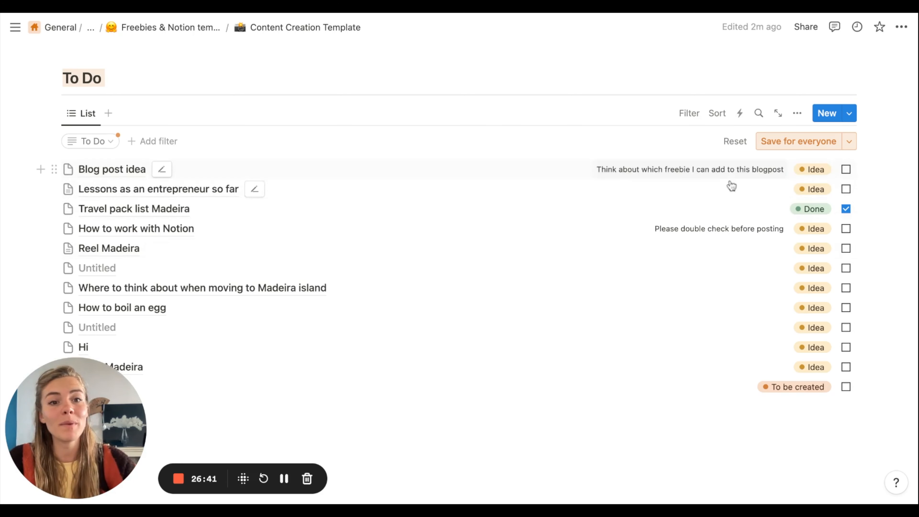
Set the status of the Blog post idea entry to Scheduled and tick its Done checkbox
left_click(821, 169)
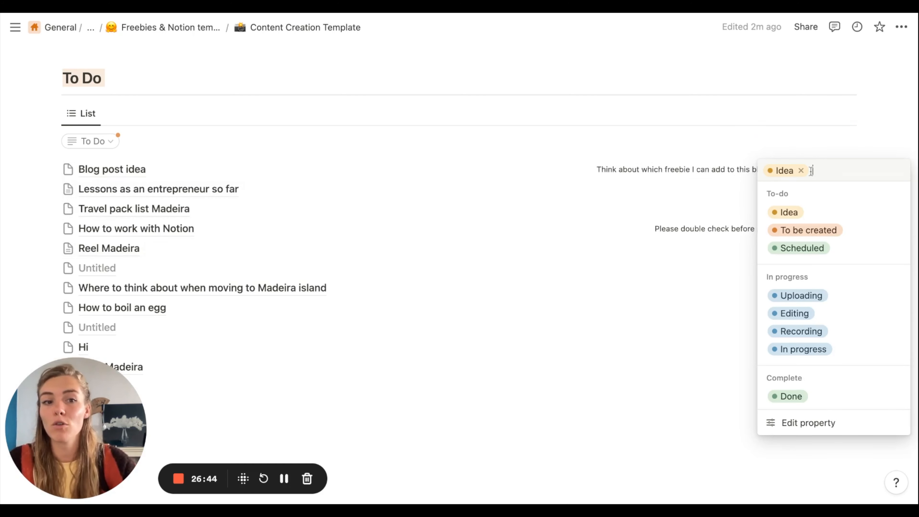
left_click(796, 249)
left_click(846, 169)
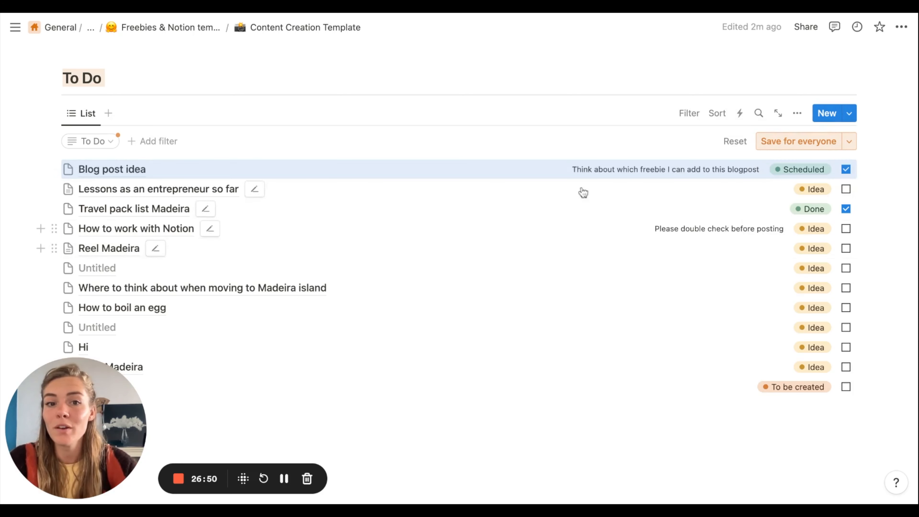
Open the Blog post idea entry and append "- Done" to its To Do text
left_click(598, 171)
left_click(792, 171)
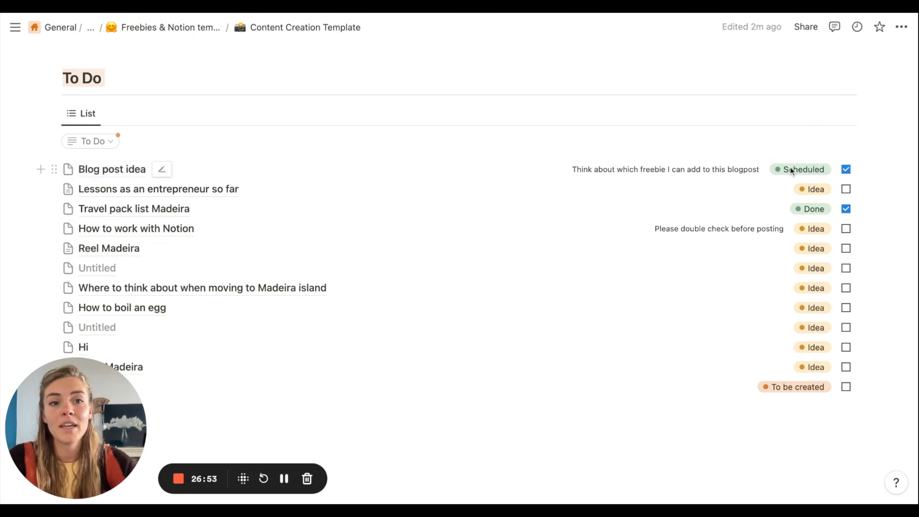
left_click(529, 173)
left_click(760, 160)
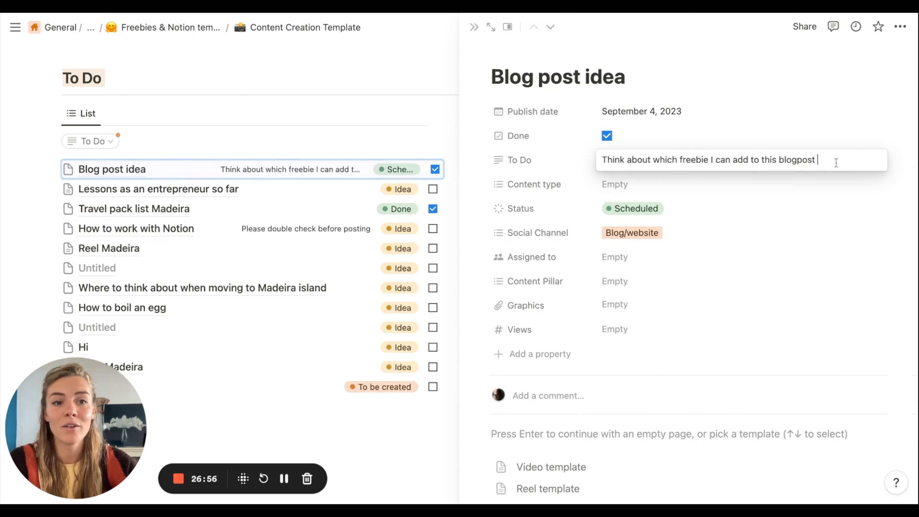
type("- Don")
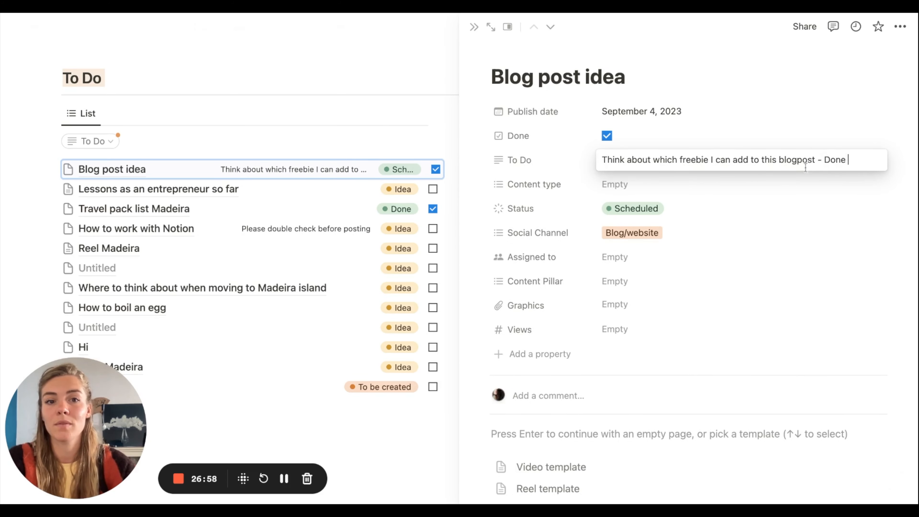
type("e")
Clear the To Do text of the Blog post idea entry and close the entry
key("ctrl+a")
key("BackSpace")
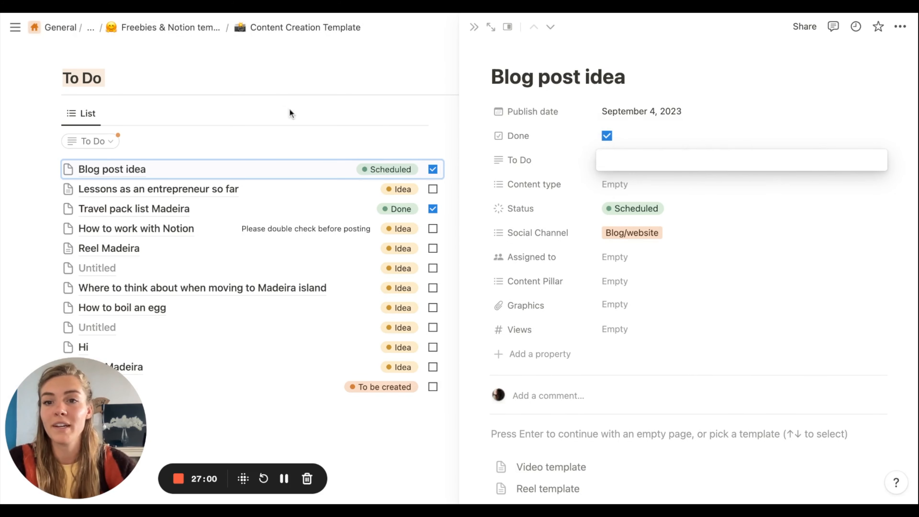
left_click(289, 109)
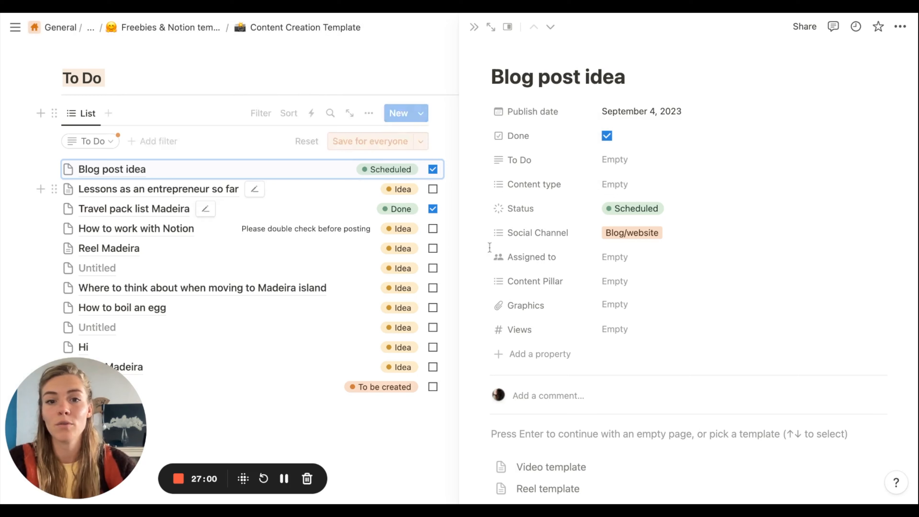
left_click(191, 110)
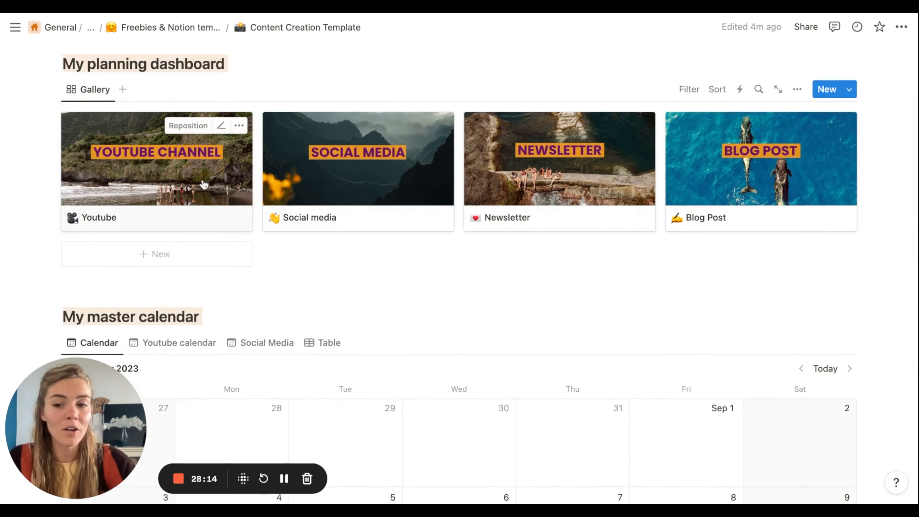
Add an idea titled "How to water your plants" to the Idea column of the Youtube dashboard's board
left_click(204, 184)
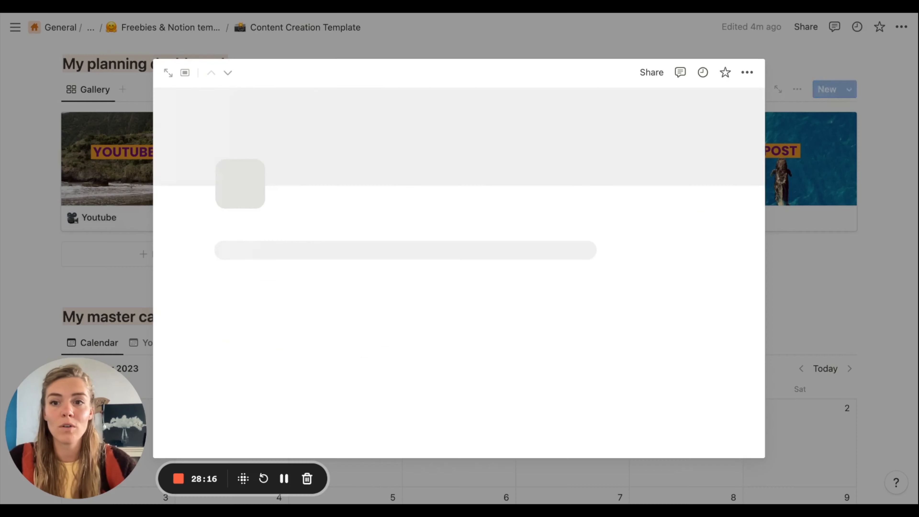
scroll(283, 290, "down", 5)
scroll(283, 294, "down", 5)
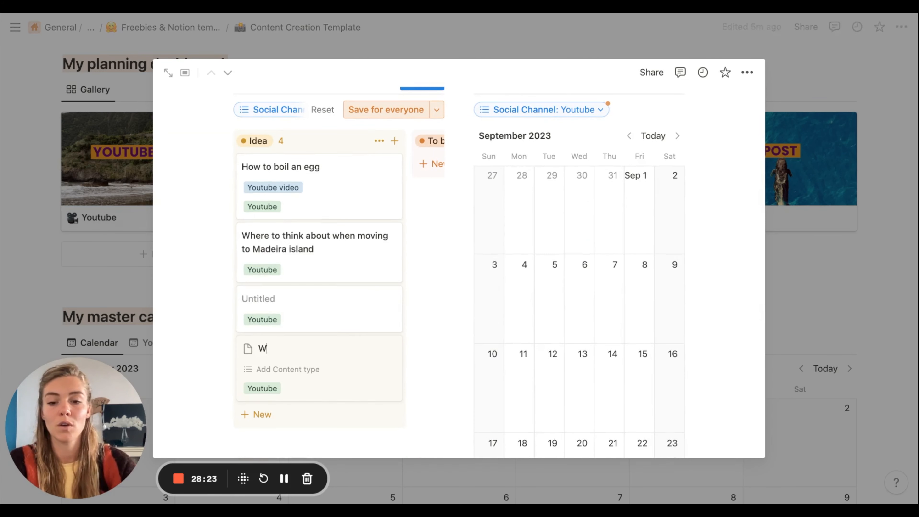
type("ae")
key("BackSpace")
type("How to w")
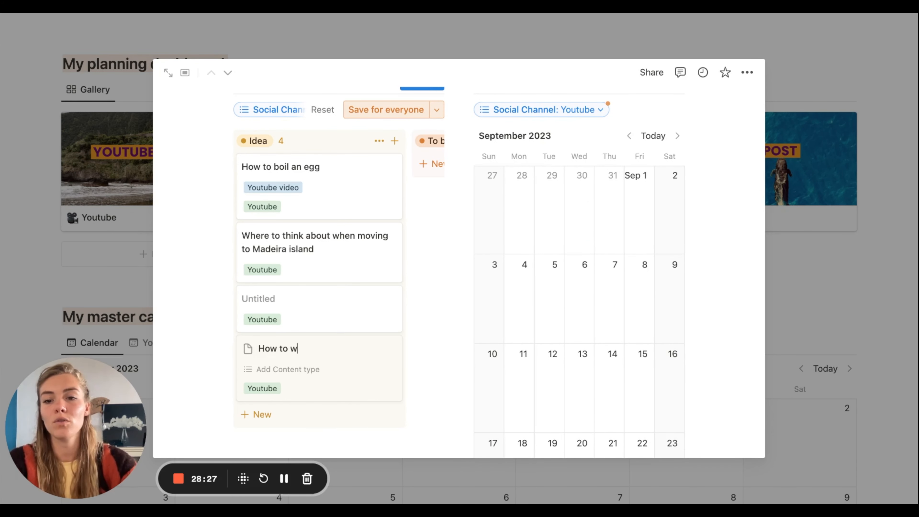
type("ater your plants")
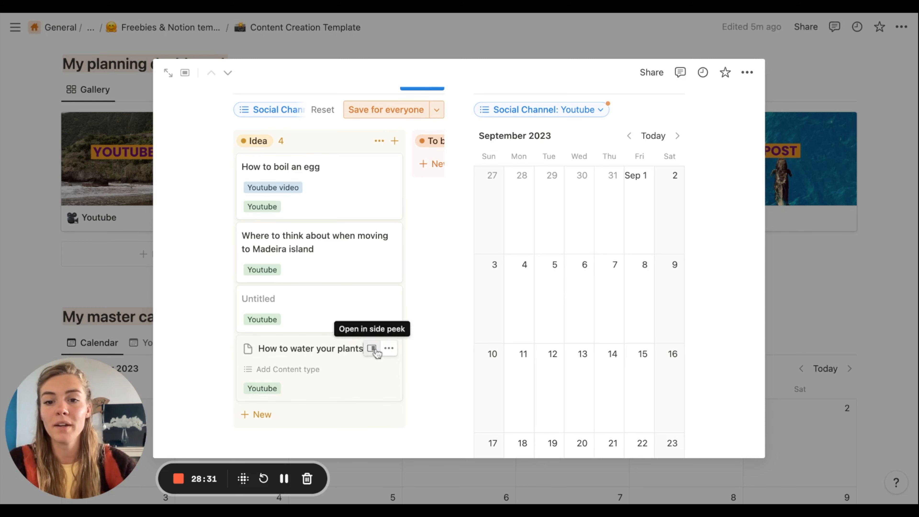
Open the How to water your plants entry and assign it to the first suggested person
left_click(371, 348)
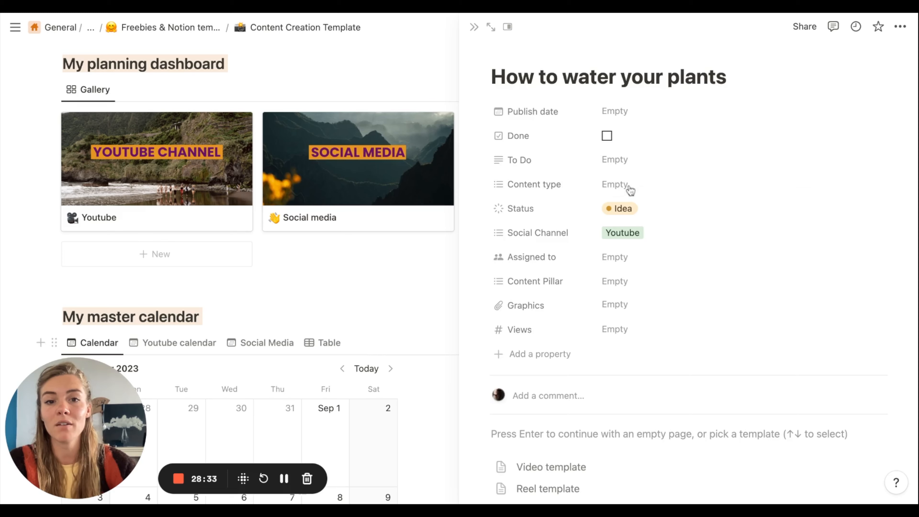
scroll(630, 243, "down", 1)
left_click(619, 242)
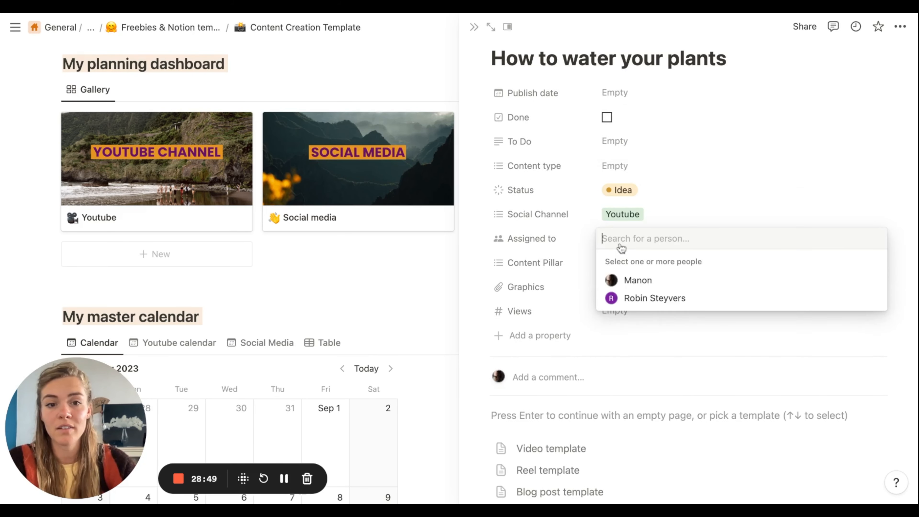
left_click(622, 280)
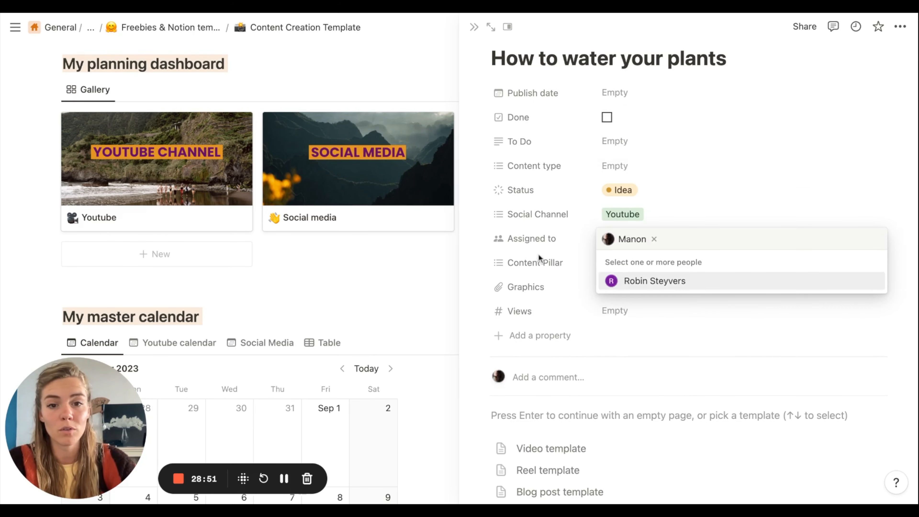
left_click(550, 244)
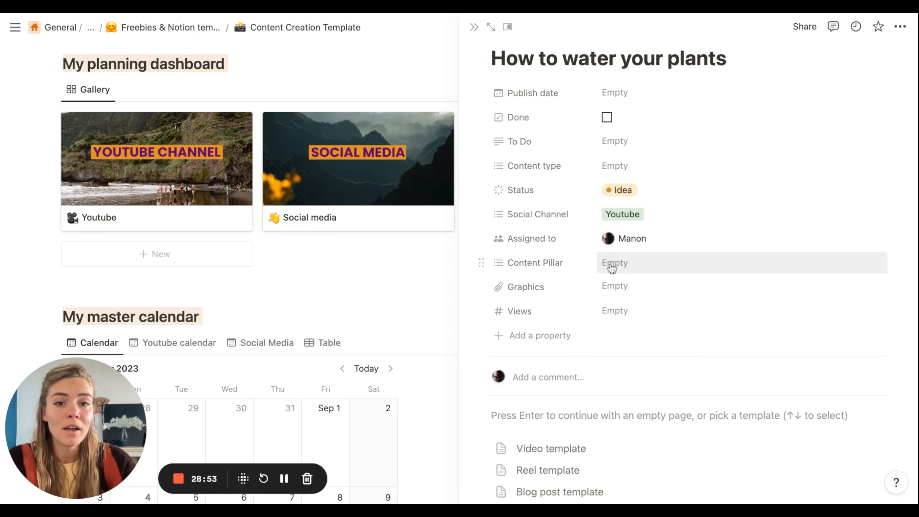
Set the content type of the How to water your plants entry to Youtube video
left_click(619, 168)
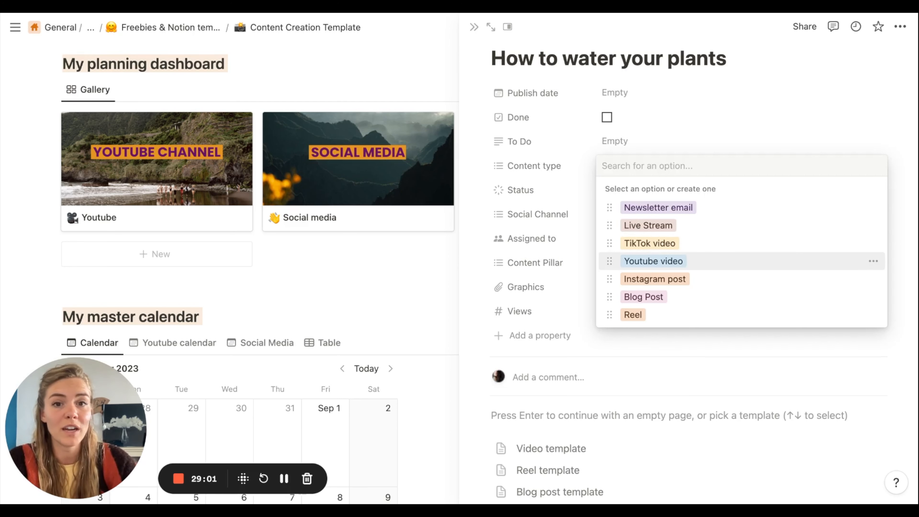
left_click(653, 261)
left_click(617, 152)
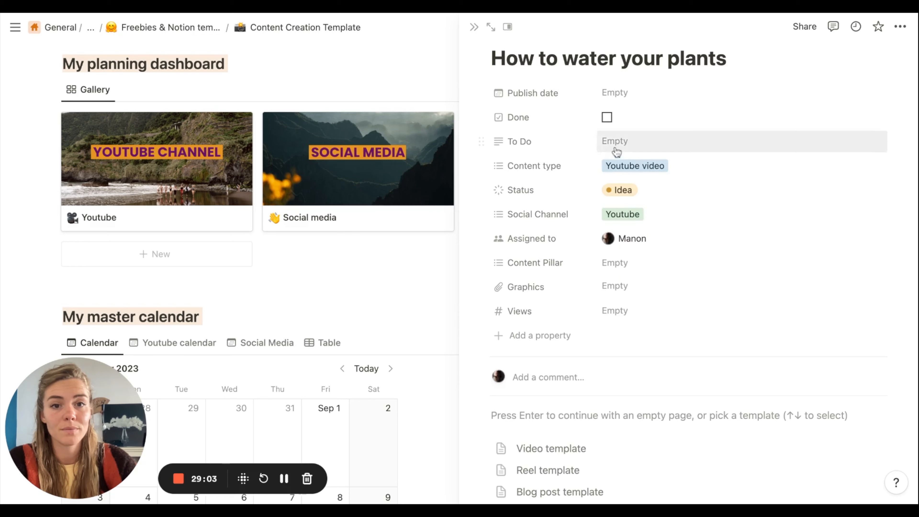
Tick the entry's Done checkbox, set its publish date to September 21, 2023, and close the entry
left_click(606, 117)
left_click(616, 92)
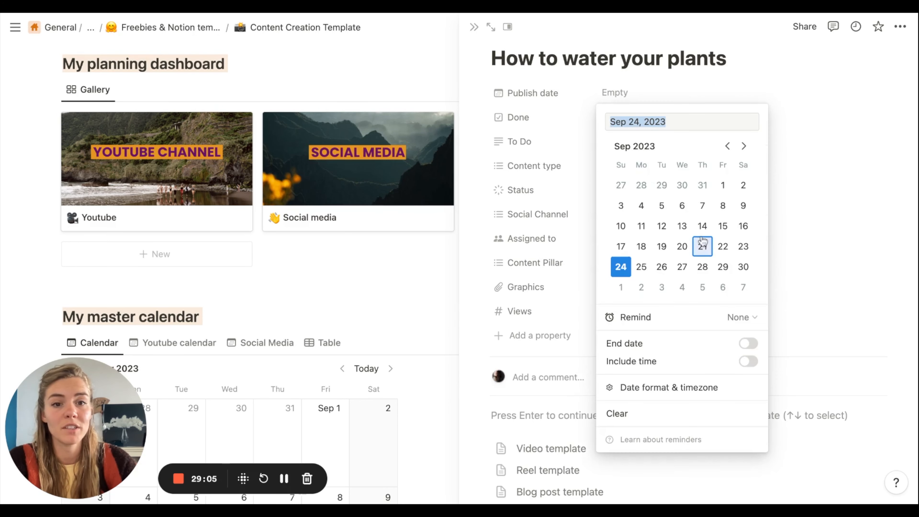
left_click(703, 244)
left_click(473, 27)
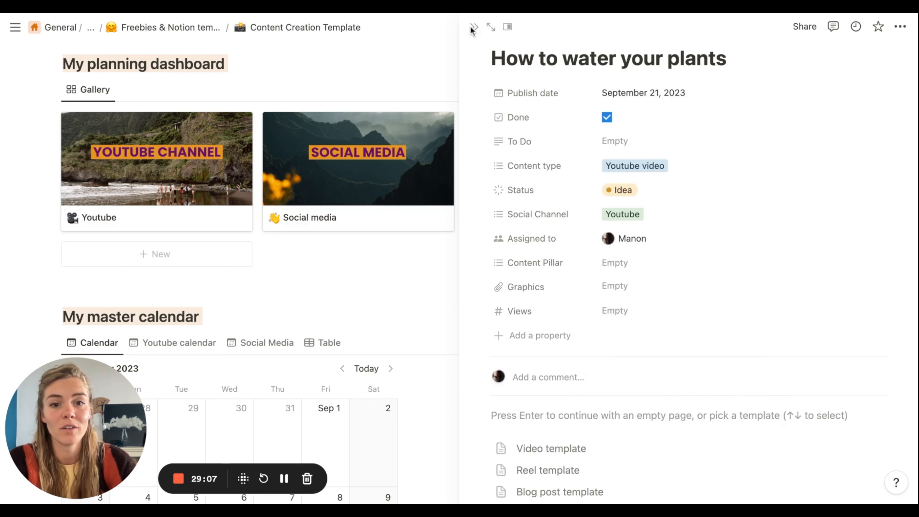
left_click(474, 26)
Check the How to water your plants entry in the master calendar and on the Youtube dashboard's board
scroll(429, 257, "down", 8)
scroll(429, 257, "down", 1)
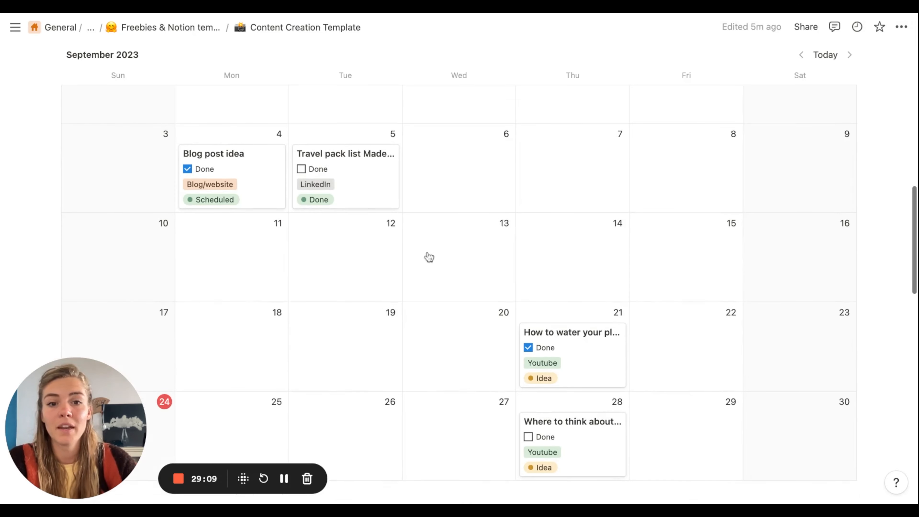
scroll(551, 350, "down", 3)
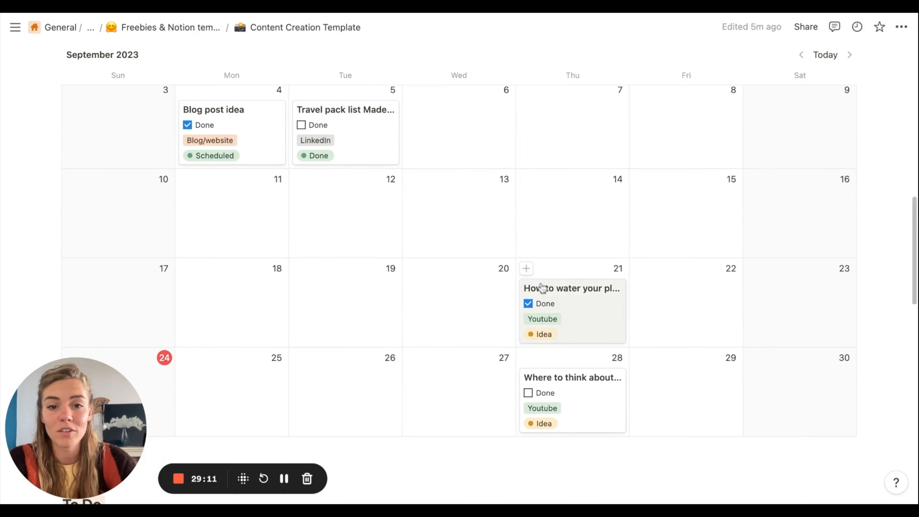
scroll(581, 321, "up", 15)
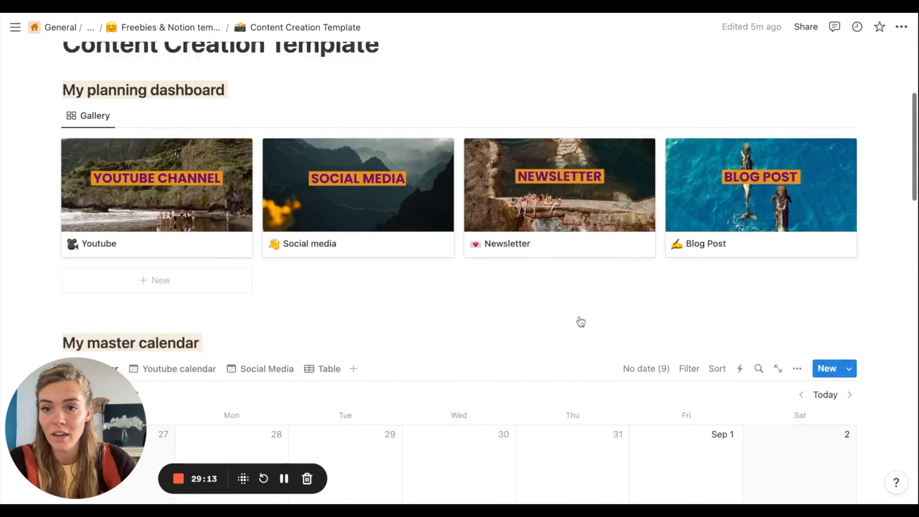
left_click(178, 242)
scroll(443, 306, "down", 10)
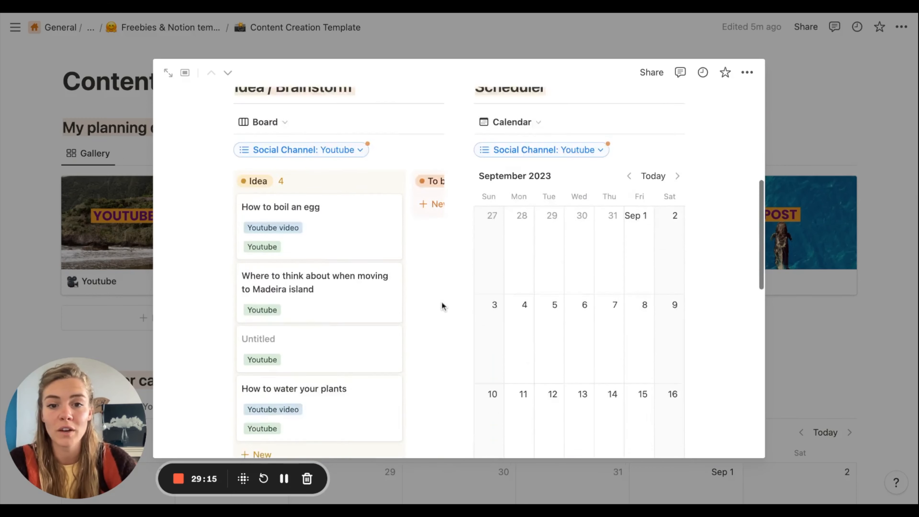
left_click(803, 326)
Review the Blog Post dashboard and the main template page with its planning dashboard and master calendar
left_click(780, 242)
scroll(526, 275, "down", 5)
scroll(527, 275, "down", 5)
scroll(523, 277, "down", 5)
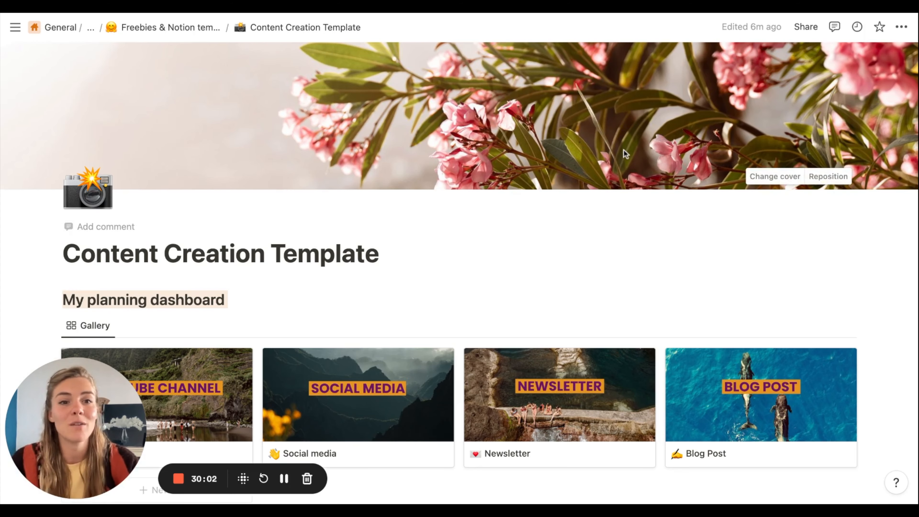
scroll(623, 150, "down", 20)
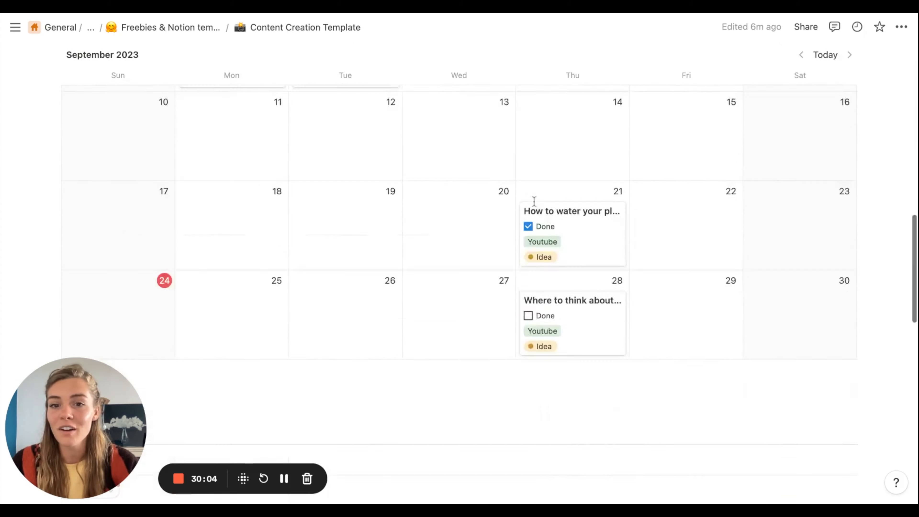
scroll(534, 201, "down", 5)
scroll(533, 201, "up", 20)
scroll(123, 127, "down", 8)
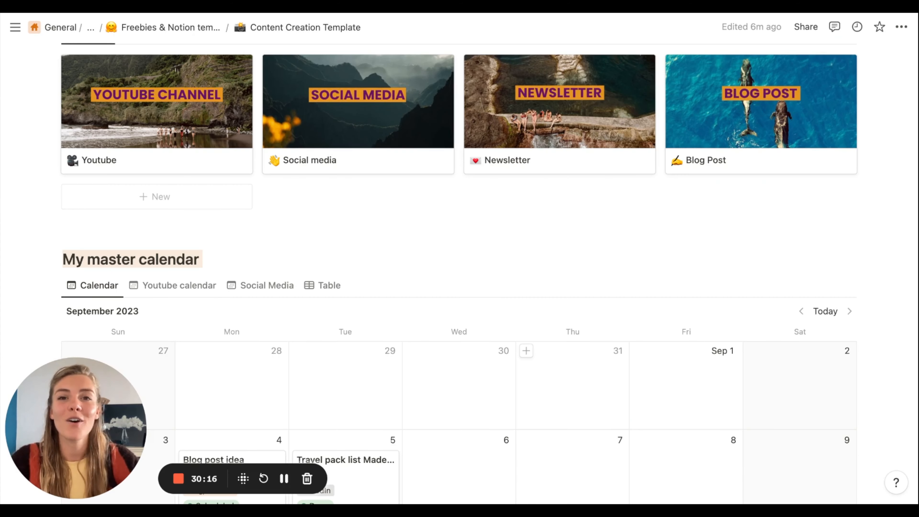